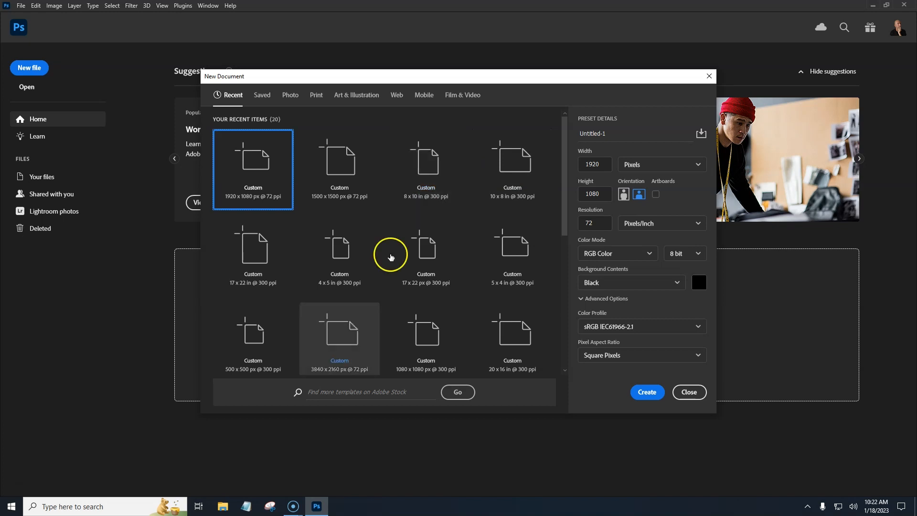
# Step: Create a new 3840 x 2160 px document with a resolution of 300 pixels/inch
pyautogui.click(354, 327)
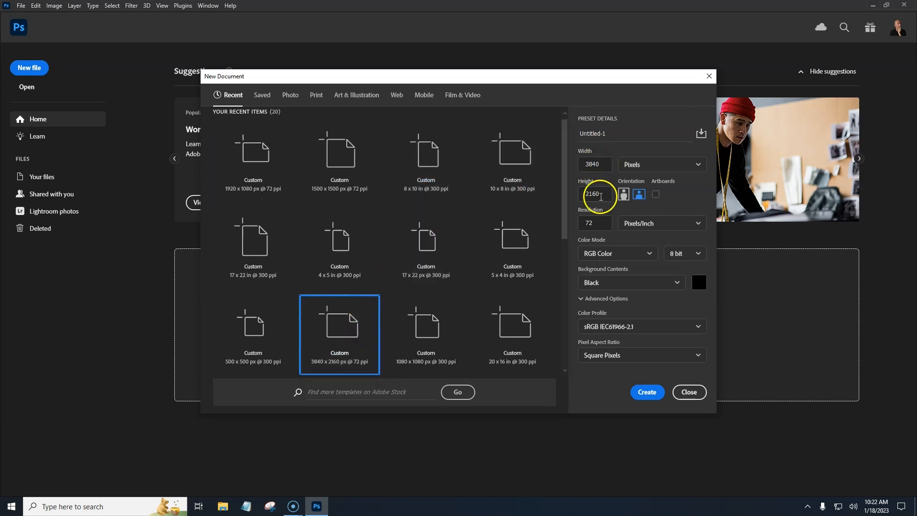
pyautogui.click(580, 228)
pyautogui.write('300')
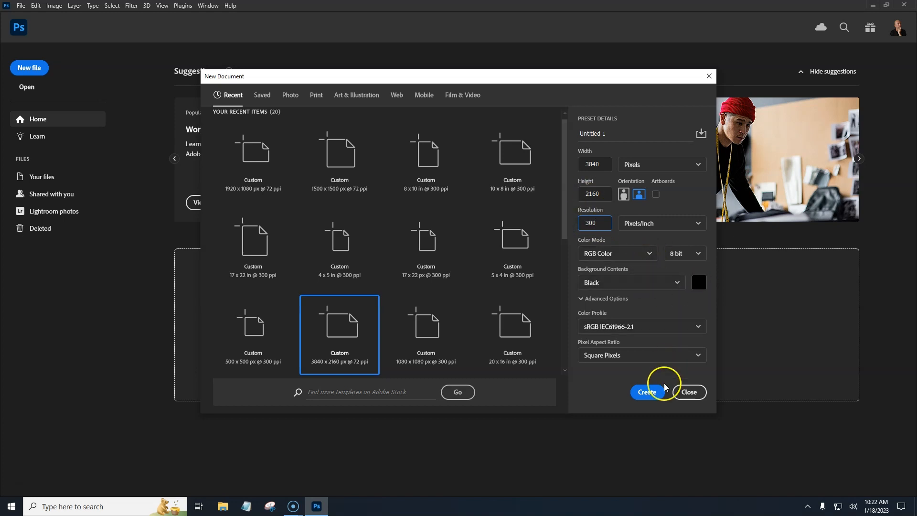
pyautogui.click(648, 393)
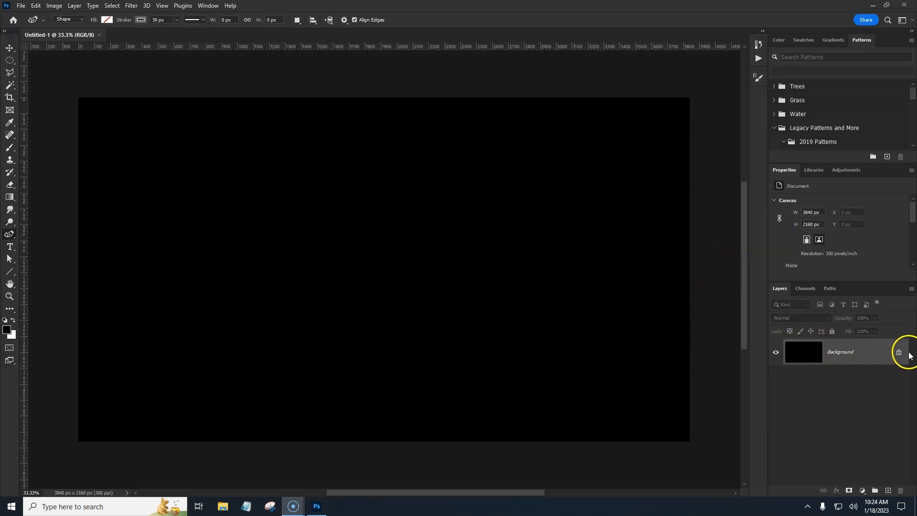
# Step: Unlock the background layer and switch to the Line tool
pyautogui.click(899, 352)
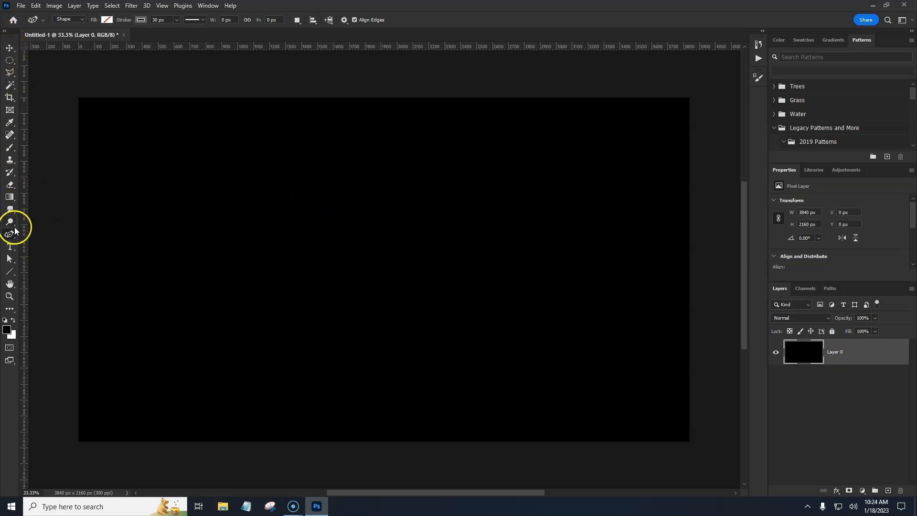
pyautogui.rightClick(8, 275)
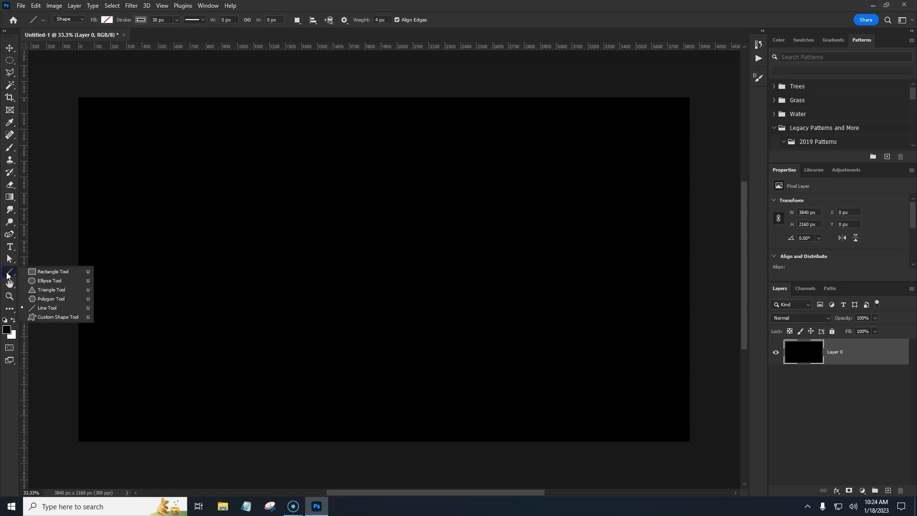
pyautogui.click(34, 269)
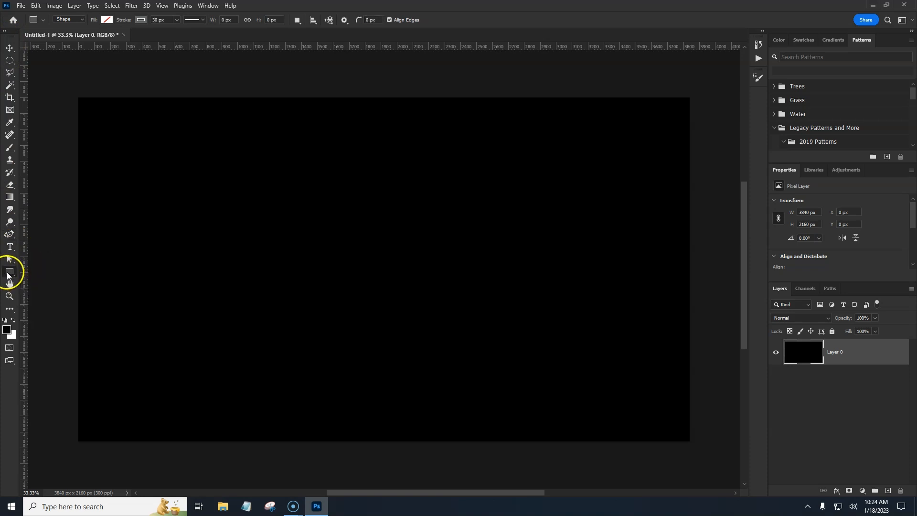
pyautogui.rightClick(8, 275)
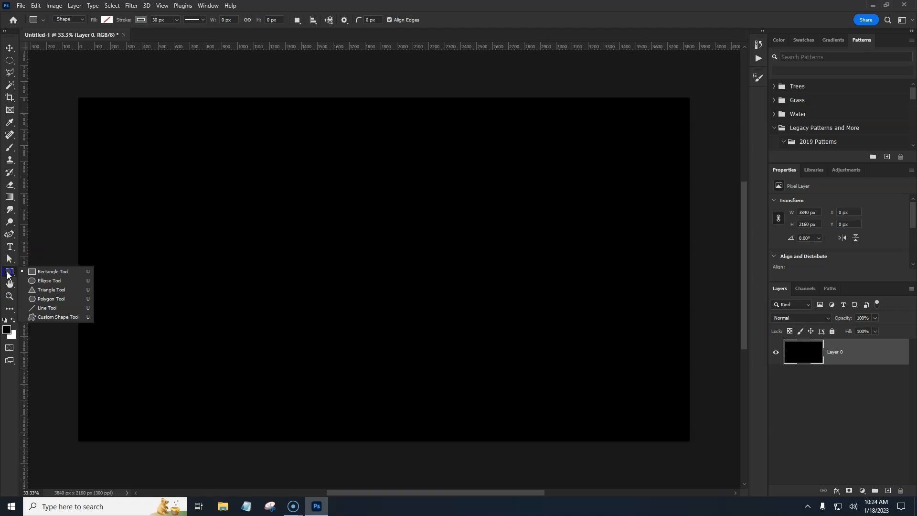
pyautogui.click(49, 309)
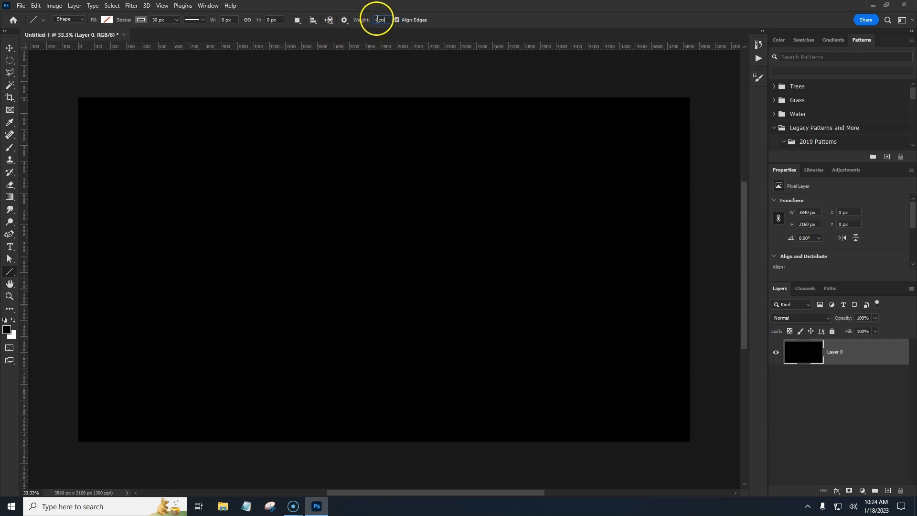
# Step: Set the foreground colour to blue 1e3ac9
pyautogui.click(7, 330)
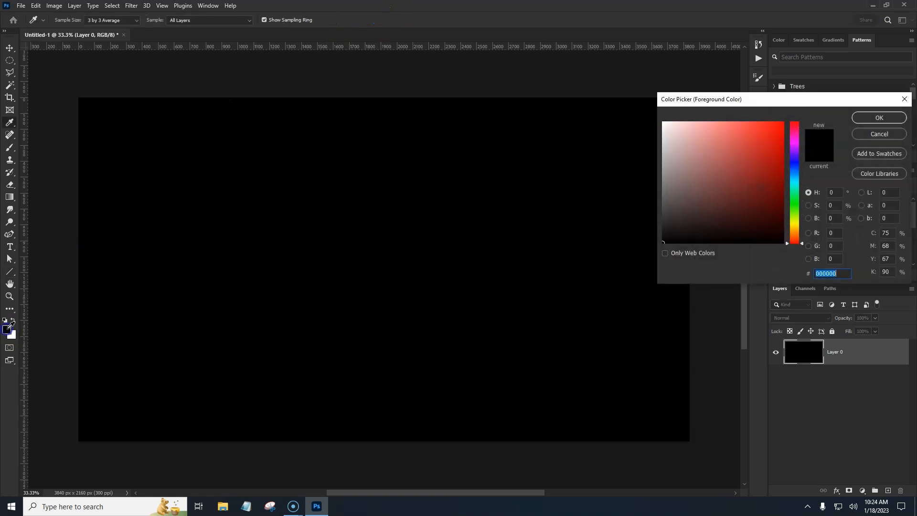
pyautogui.click(796, 166)
pyautogui.click(766, 147)
pyautogui.click(884, 119)
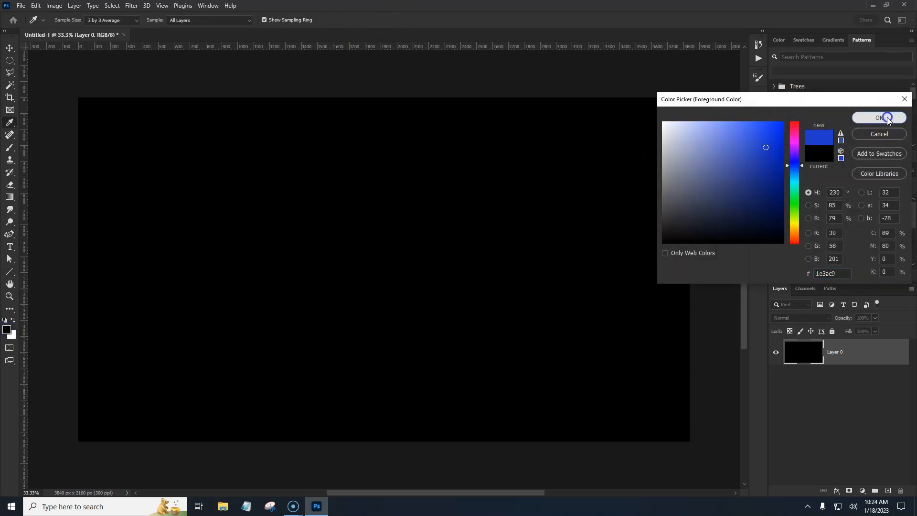
# Step: Draw a 45° diagonal line from near the canvas's upper-left corner down to its bottom edge, about 2828 px long
pyautogui.press('u')
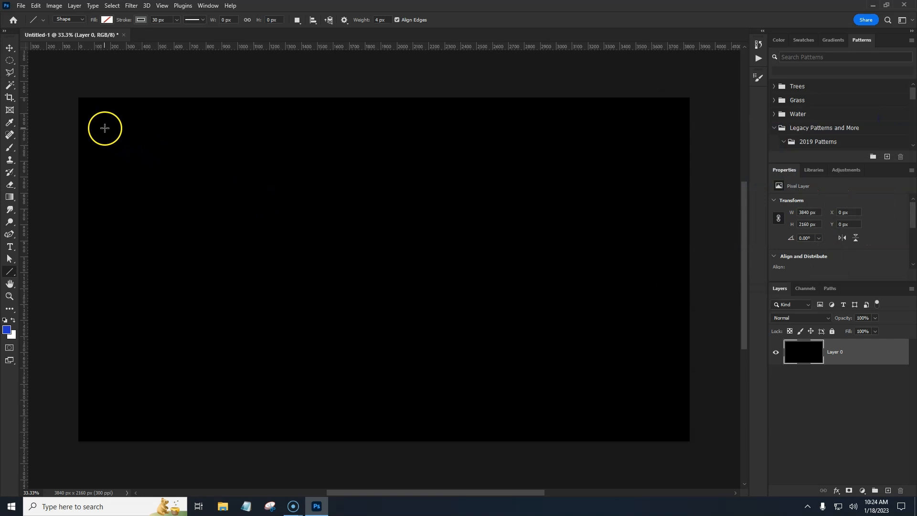
pyautogui.moveTo(97, 123)
pyautogui.mouseDown()
pyautogui.moveTo(307, 121)
pyautogui.moveTo(471, 136)
pyautogui.moveTo(197, 194)
pyautogui.moveTo(113, 121)
pyautogui.moveTo(434, 139)
pyautogui.moveTo(415, 267)
pyautogui.moveTo(414, 194)
pyautogui.moveTo(164, 115)
pyautogui.moveTo(406, 188)
pyautogui.moveTo(361, 132)
pyautogui.moveTo(319, 123)
pyautogui.moveTo(595, 125)
pyautogui.moveTo(279, 124)
pyautogui.moveTo(626, 129)
pyautogui.moveTo(396, 132)
pyautogui.moveTo(574, 141)
pyautogui.moveTo(587, 176)
pyautogui.moveTo(569, 260)
pyautogui.moveTo(603, 187)
pyautogui.moveTo(604, 210)
pyautogui.moveTo(531, 345)
pyautogui.moveTo(467, 413)
pyautogui.moveTo(438, 428)
pyautogui.moveTo(394, 430)
pyautogui.moveTo(399, 425)
pyautogui.mouseUp()
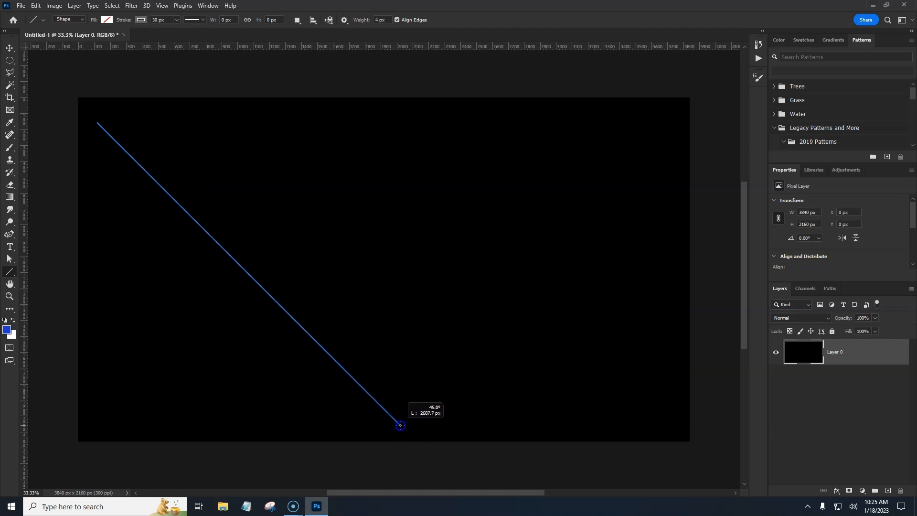
pyautogui.moveTo(401, 425); pyautogui.dragTo(415, 441)
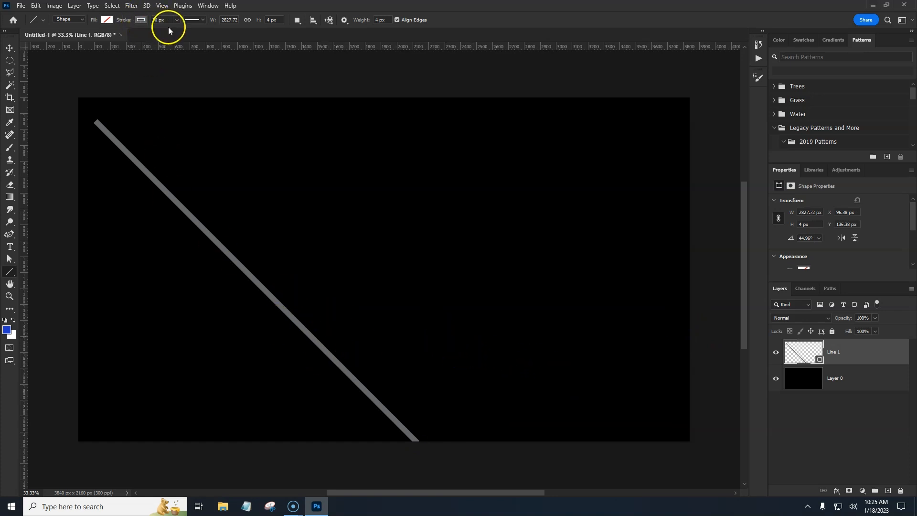
# Step: Give the line a blue stroke from the recent colours and a stroke width of 4 px
pyautogui.click(140, 20)
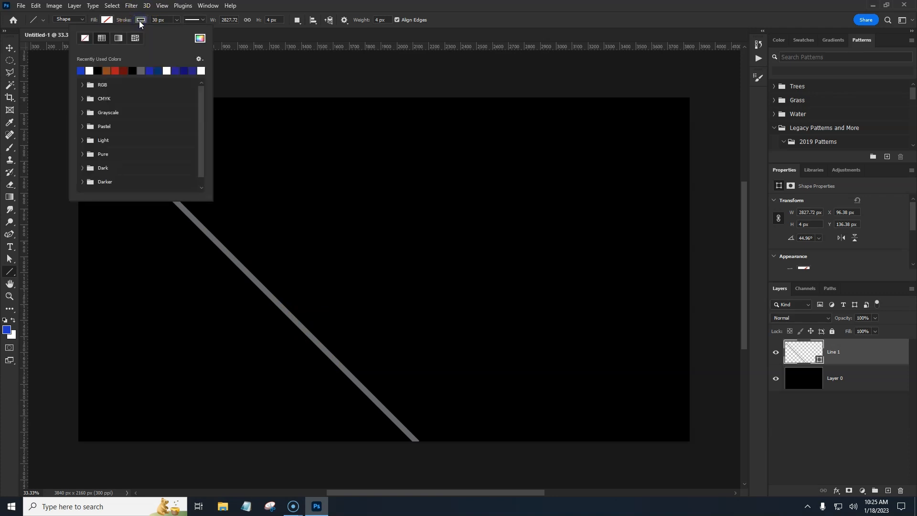
pyautogui.click(83, 70)
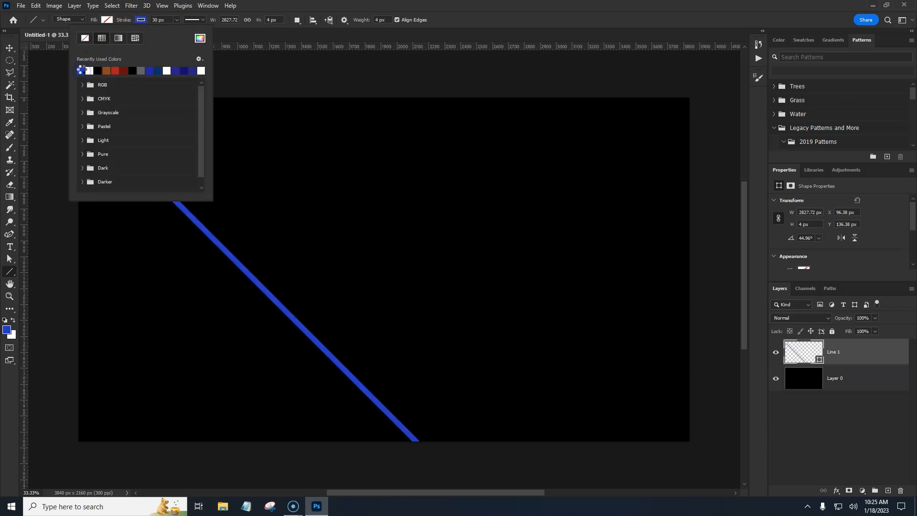
pyautogui.click(153, 21)
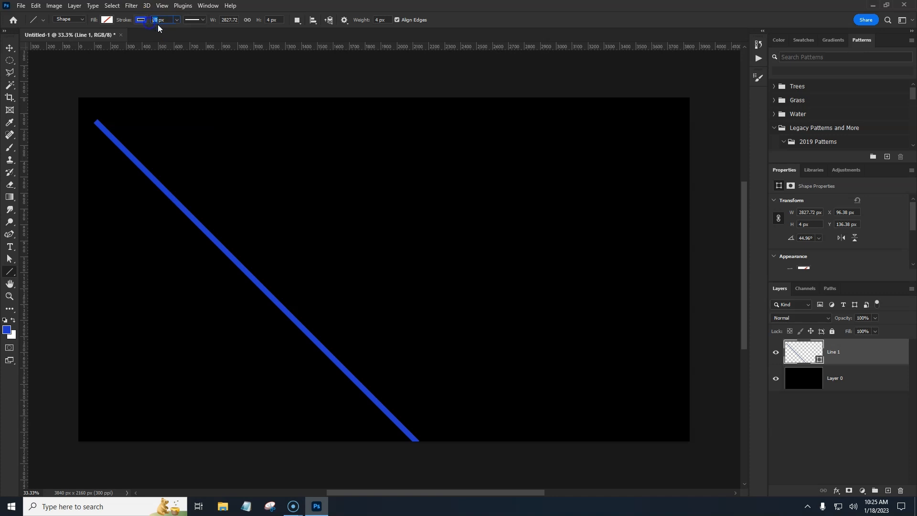
pyautogui.press('Return')
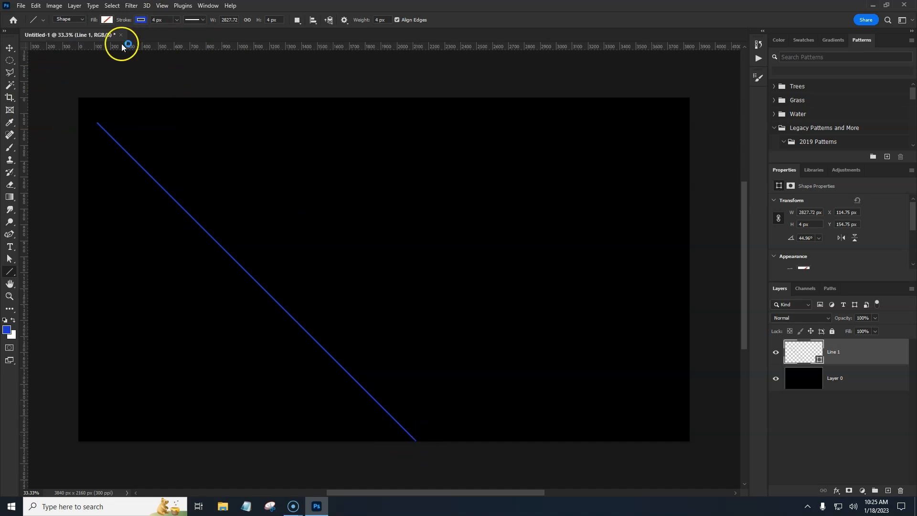
# Step: Add a new guide layout of 2 columns and 2 rows in cyan
pyautogui.click(162, 6)
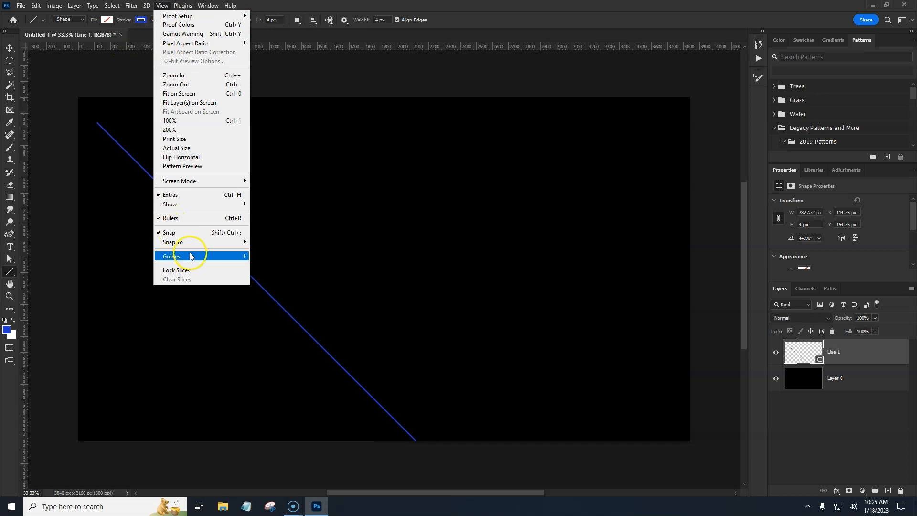
pyautogui.moveTo(191, 259)
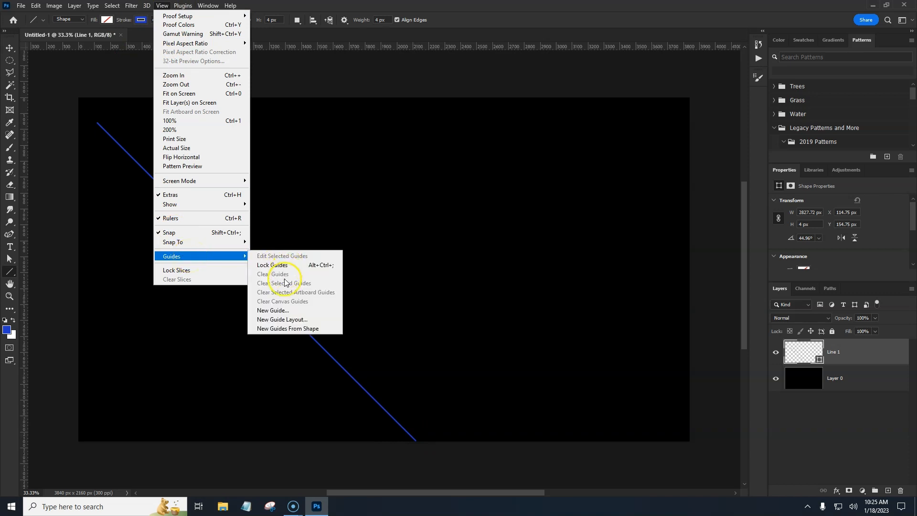
pyautogui.click(282, 319)
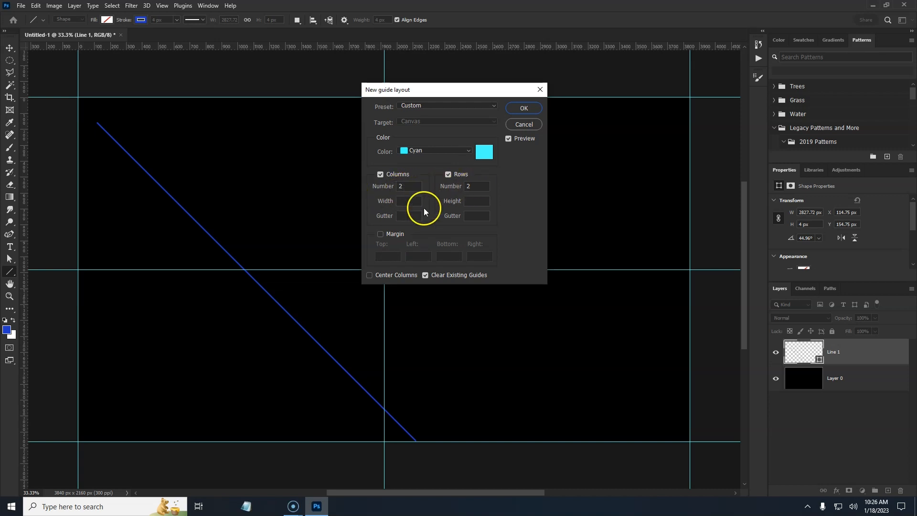
pyautogui.click(523, 108)
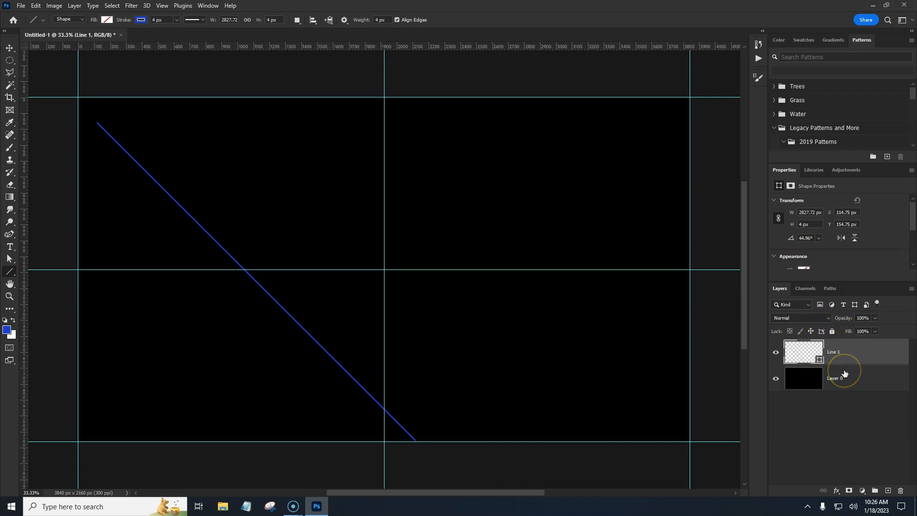
# Step: Move the line left so its lower end meets the middle vertical guide
pyautogui.hotkey('ctrl', 't')
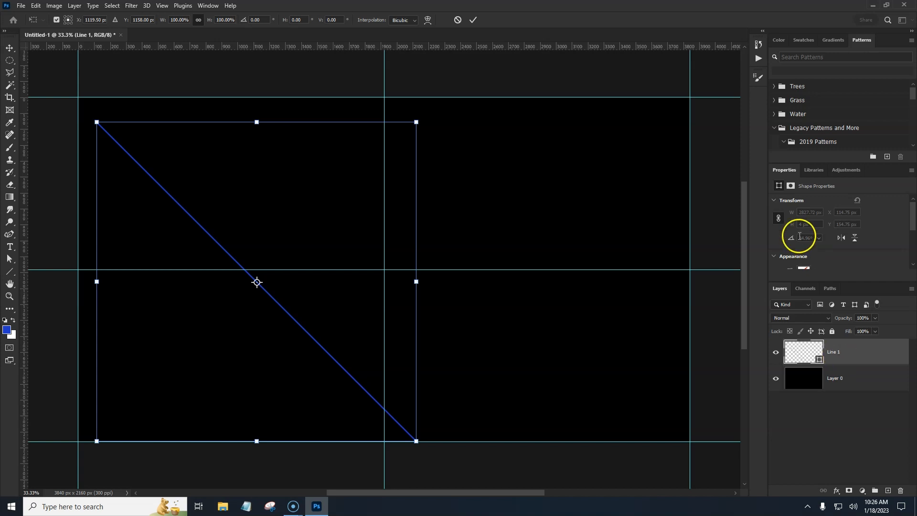
pyautogui.moveTo(312, 343); pyautogui.dragTo(283, 344)
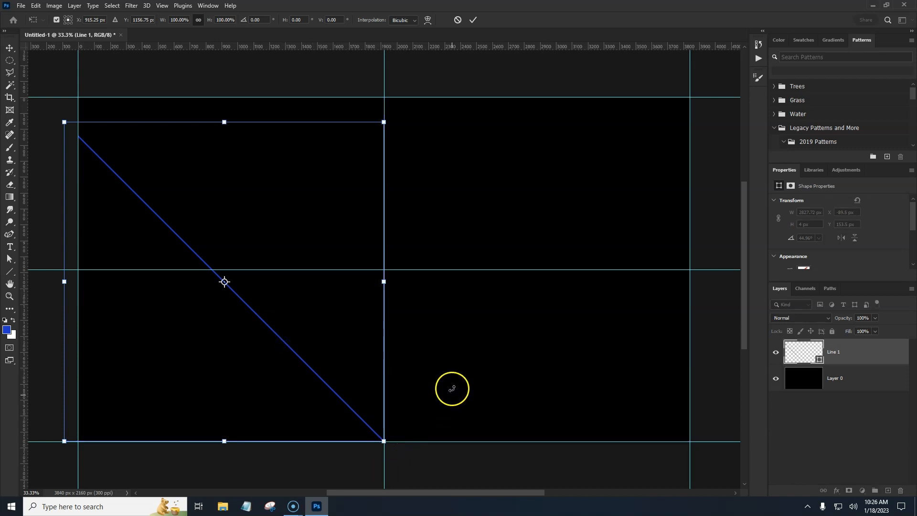
pyautogui.press('Return')
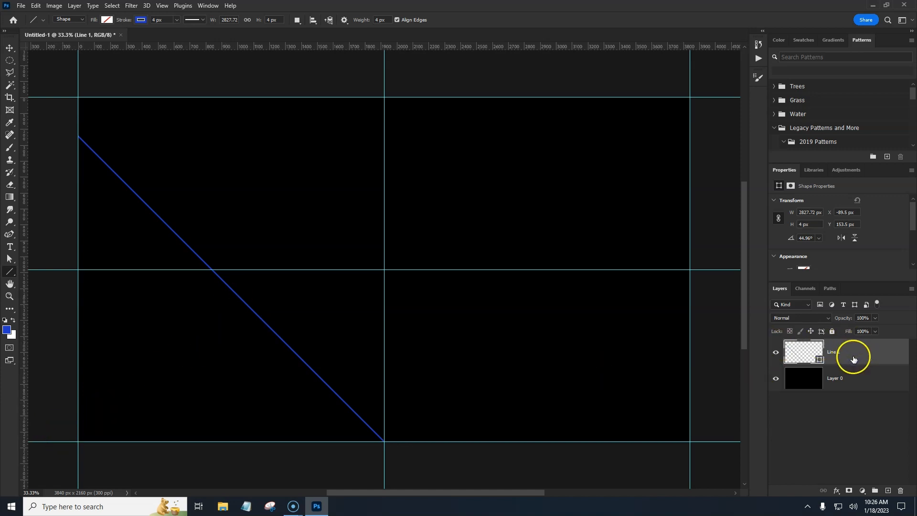
# Step: Duplicate the line with a transform and shift the copy slightly downward
pyautogui.hotkey('ctrl', 'alt', 't')
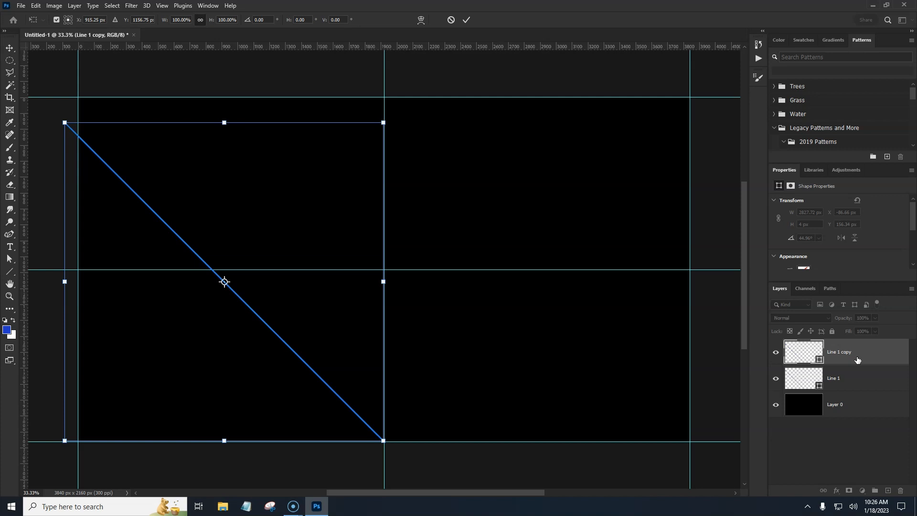
pyautogui.hotkey('shift', 'Down')
pyautogui.hotkey('shift', 'Down')
pyautogui.hotkey('shift', 'Down')
pyautogui.hotkey('shift', 'Down')
pyautogui.hotkey('shift', 'Down')
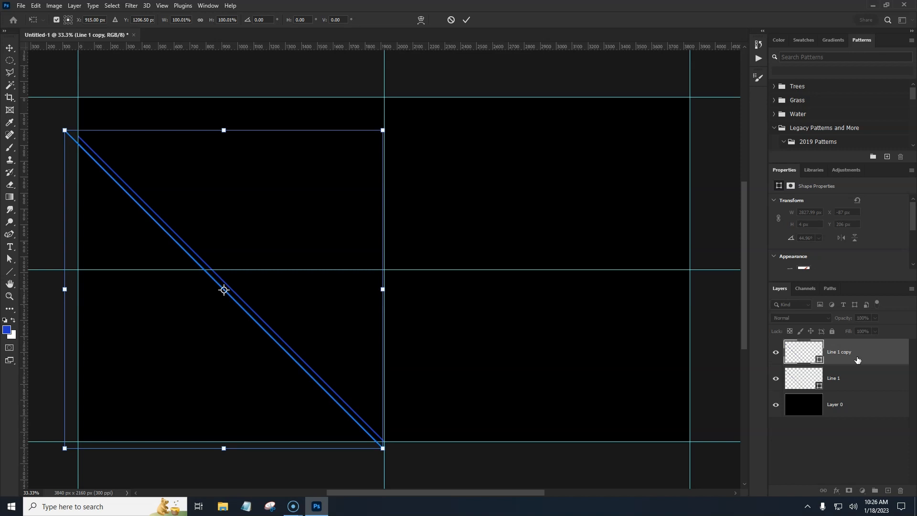
pyautogui.press('Return')
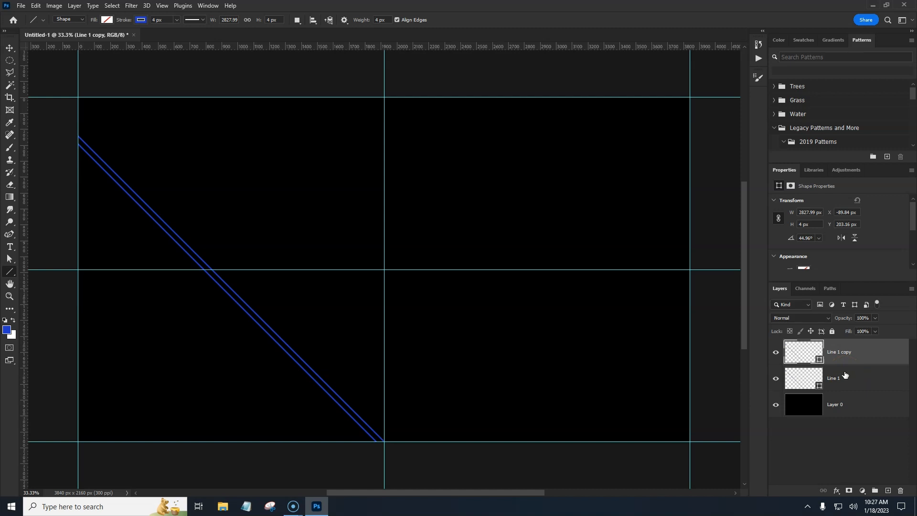
# Step: Repeat the duplicate-and-shift transform ten times to build a series of parallel diagonal lines
pyautogui.hotkey('ctrl', 'alt', 'shift', 't')
pyautogui.hotkey('ctrl', 'alt', 'shift', 't')
pyautogui.hotkey('ctrl', 'alt', 'shift', 't')
pyautogui.hotkey('ctrl', 'alt', 'shift', 't')
pyautogui.hotkey('ctrl', 'alt', 'shift', 't')
pyautogui.hotkey('ctrl', 'alt', 'shift', 't')
pyautogui.hotkey('ctrl', 'alt', 'shift', 't')
pyautogui.hotkey('ctrl', 'alt', 'shift', 't')
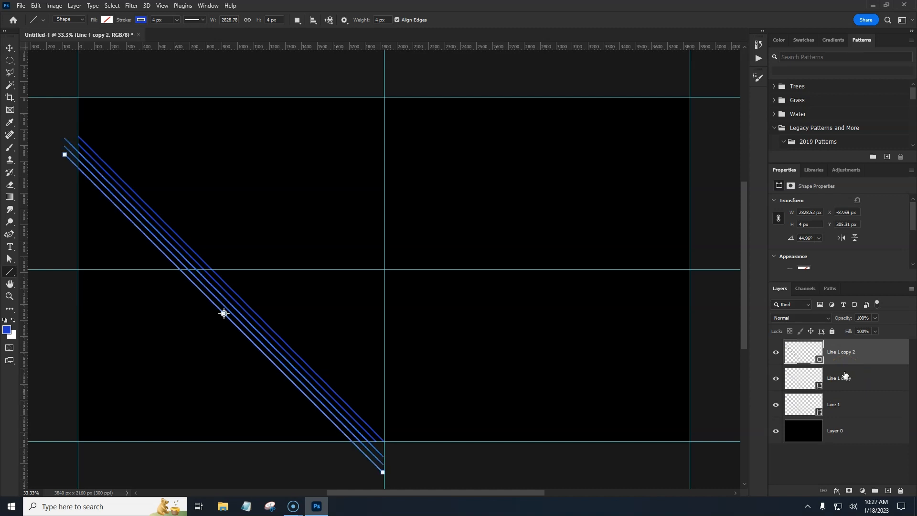
pyautogui.hotkey('ctrl', 'alt', 'shift', 't')
pyautogui.hotkey('ctrl', 'alt', 'shift', 't')
pyautogui.hotkey('ctrl', 'alt', 'shift', 't')
pyautogui.hotkey('ctrl', 'alt', 'shift', 't')
pyautogui.hotkey('ctrl', 'alt', 'shift', 't')
pyautogui.hotkey('ctrl', 'alt', 'shift', 't')
pyautogui.hotkey('ctrl', 'alt', 'shift', 't')
pyautogui.hotkey('ctrl', 'alt', 'shift', 't')
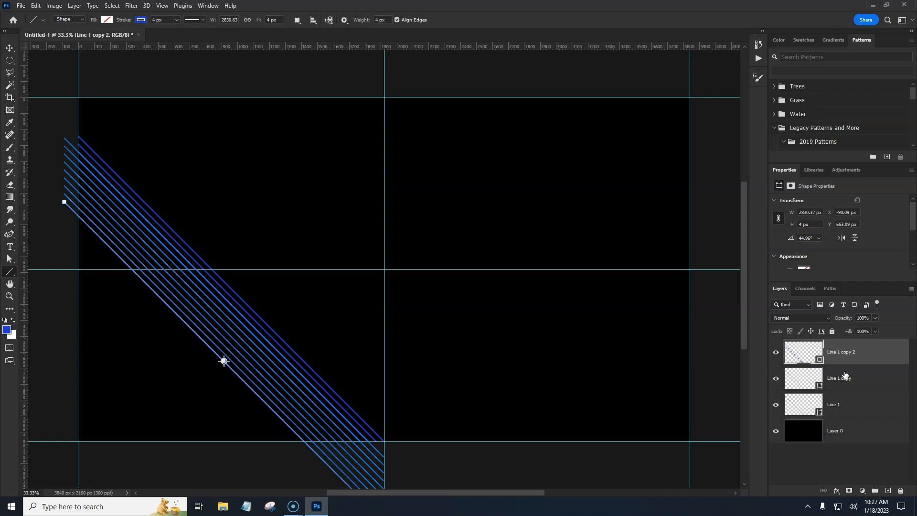
pyautogui.hotkey('ctrl', 'alt', 'shift', 't')
pyautogui.hotkey('ctrl', 'alt', 'shift', 't')
pyautogui.hotkey('ctrl', 'alt', 'shift', 't')
pyautogui.hotkey('ctrl', 'alt', 'shift', 't')
pyautogui.hotkey('ctrl', 'alt', 'shift', 't')
pyautogui.hotkey('ctrl', 'alt', 'shift', 't')
pyautogui.hotkey('ctrl', 'alt', 'shift', 't')
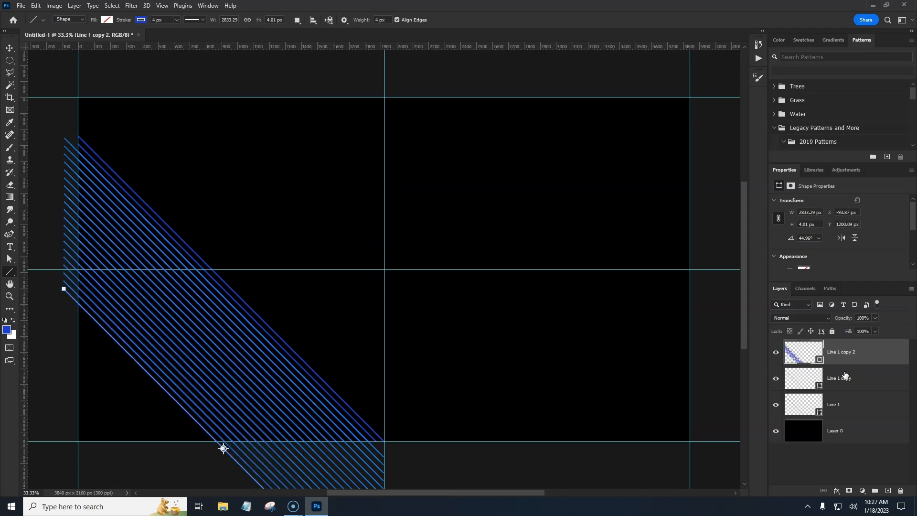
pyautogui.press('Return')
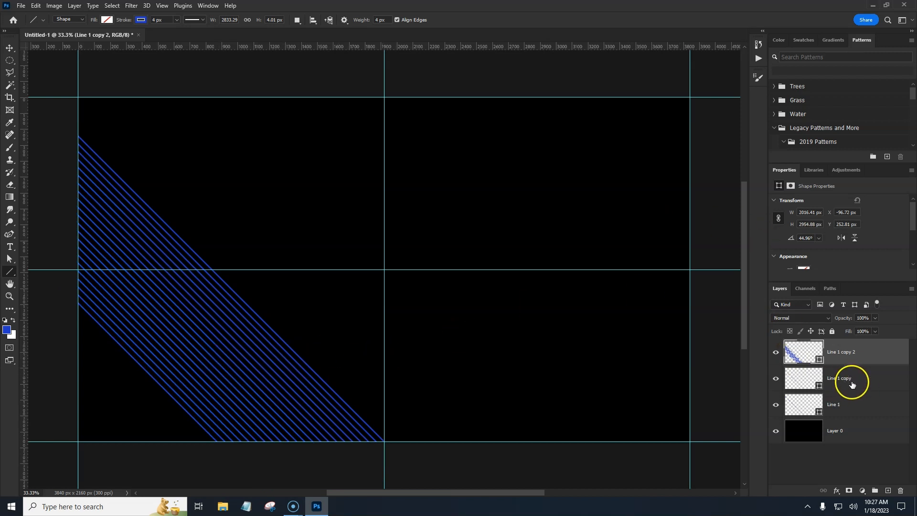
# Step: Select the three line layers and merge them into a single layer
pyautogui.click(872, 356)
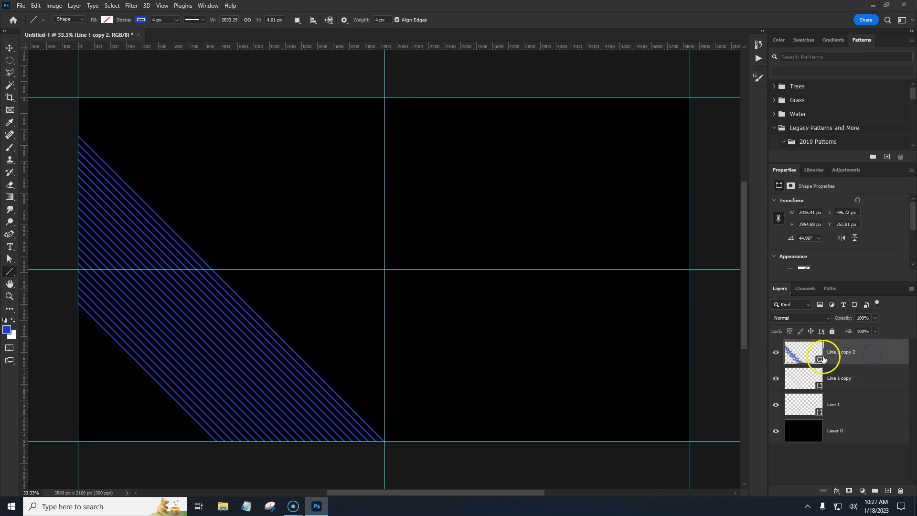
pyautogui.keyDown('shift'); pyautogui.click(864, 403); pyautogui.keyUp('shift')
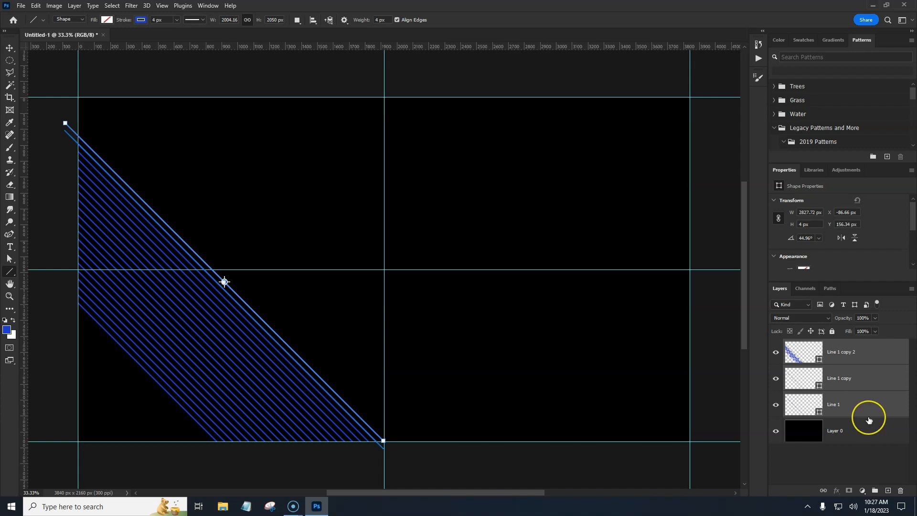
pyautogui.hotkey('ctrl', 'e')
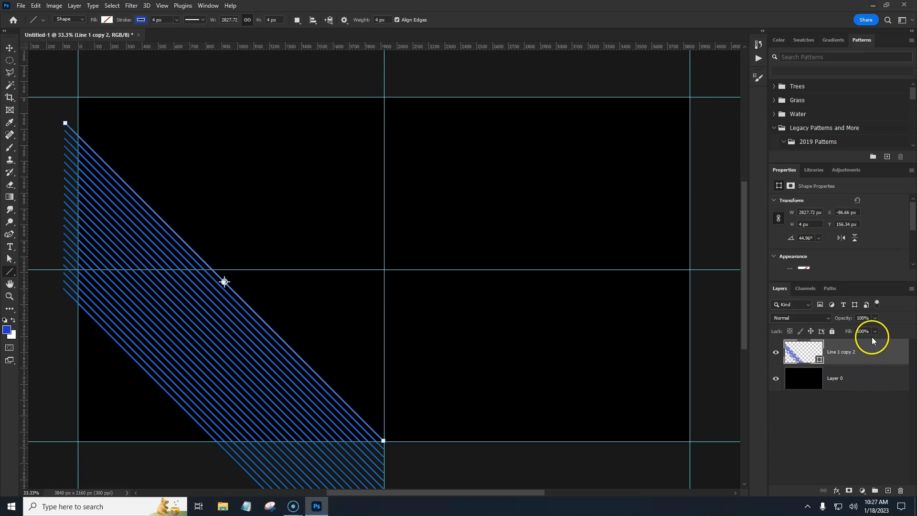
pyautogui.click(777, 354)
pyautogui.click(776, 354)
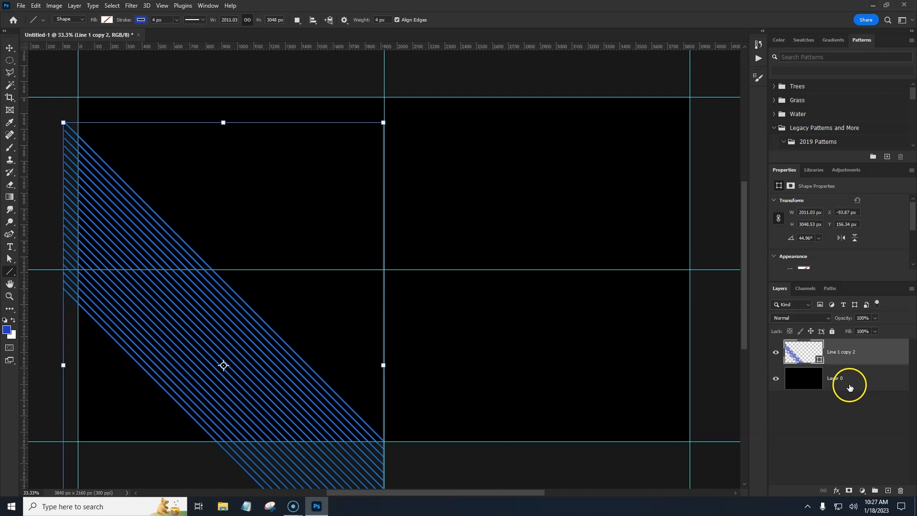
# Step: Reposition the merged line layer so the lines start at the left guide and reach the top guide of the canvas
pyautogui.press('v')
pyautogui.moveTo(288, 375); pyautogui.dragTo(306, 379)
pyautogui.press('ctrl')
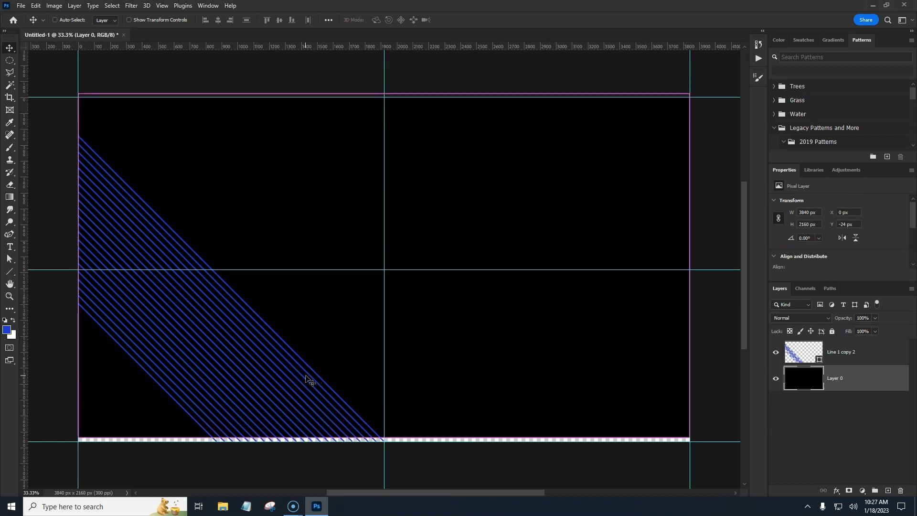
pyautogui.click(867, 351)
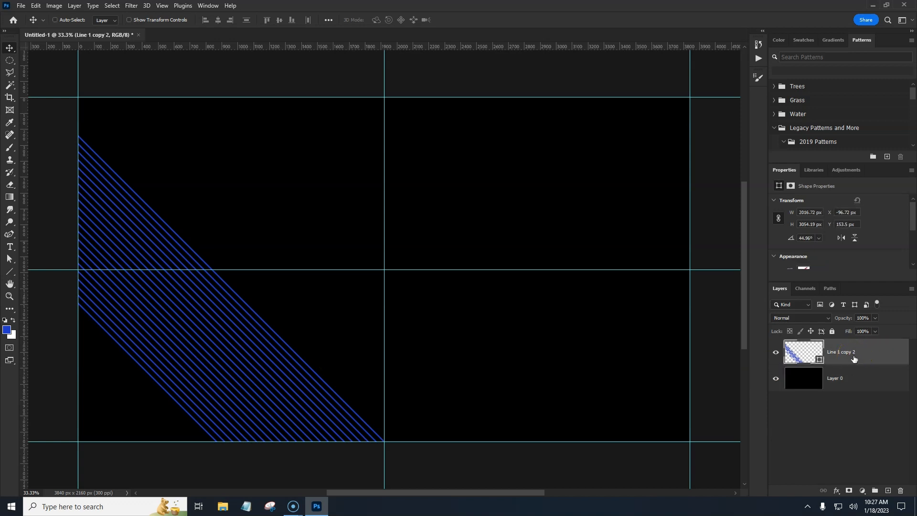
pyautogui.hotkey('ctrl', 't')
pyautogui.moveTo(270, 363); pyautogui.dragTo(282, 255)
pyautogui.press('Return')
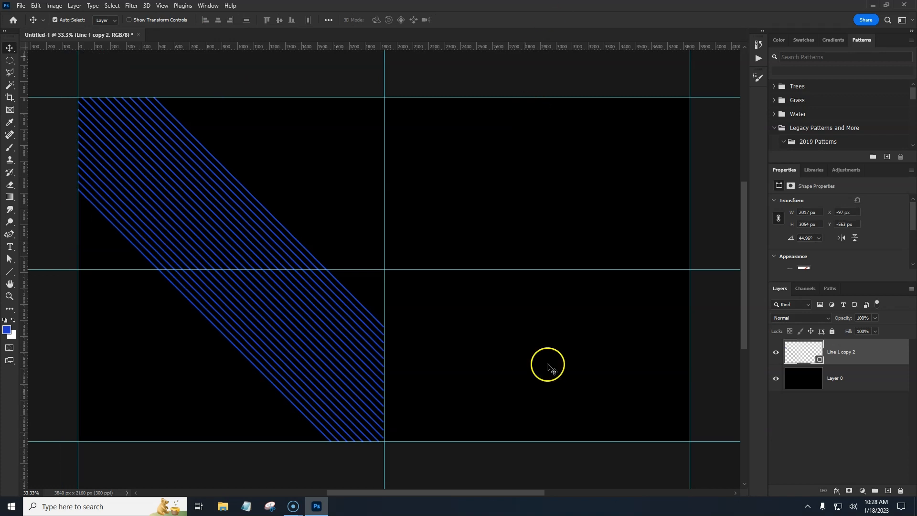
# Step: Duplicate the line layer, flip the copy horizontally and move it to the right half to form a V shape
pyautogui.rightClick(862, 353)
pyautogui.hotkey('ctrl', 'j')
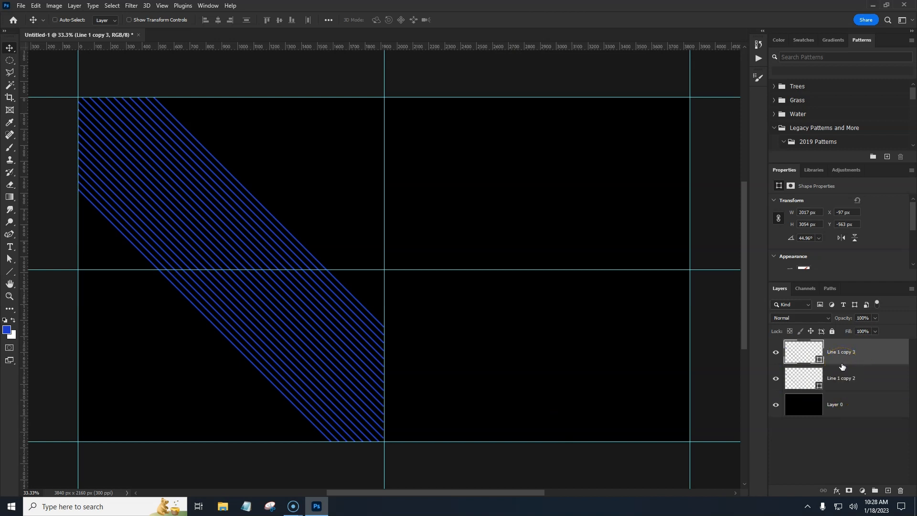
pyautogui.hotkey('ctrl', 't')
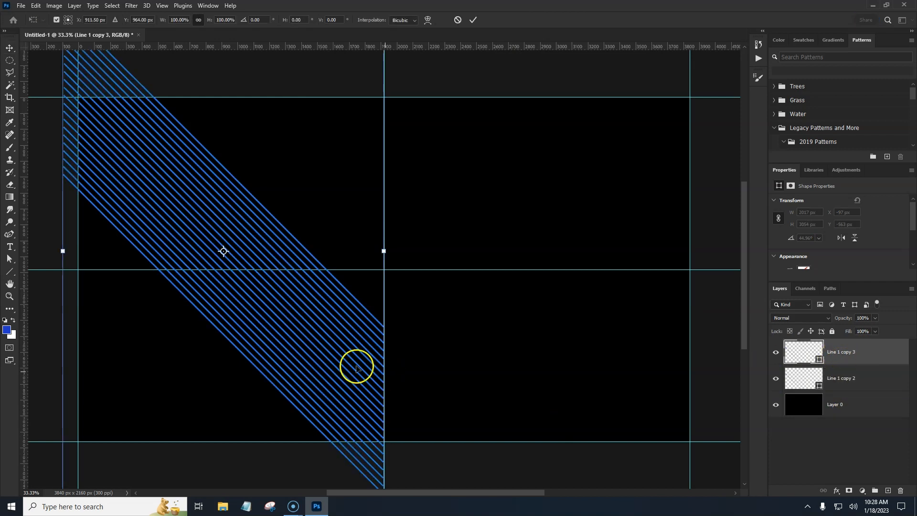
pyautogui.rightClick(347, 349)
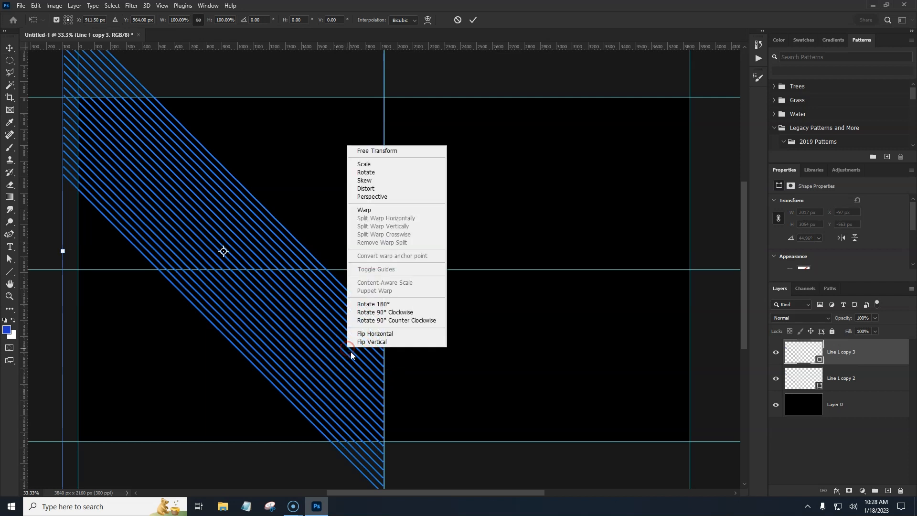
pyautogui.click(369, 334)
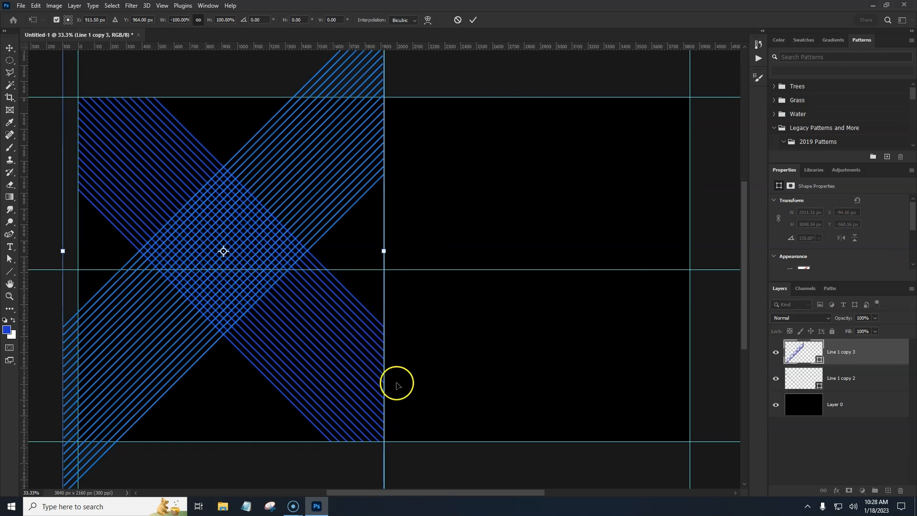
pyautogui.moveTo(167, 336); pyautogui.dragTo(488, 342)
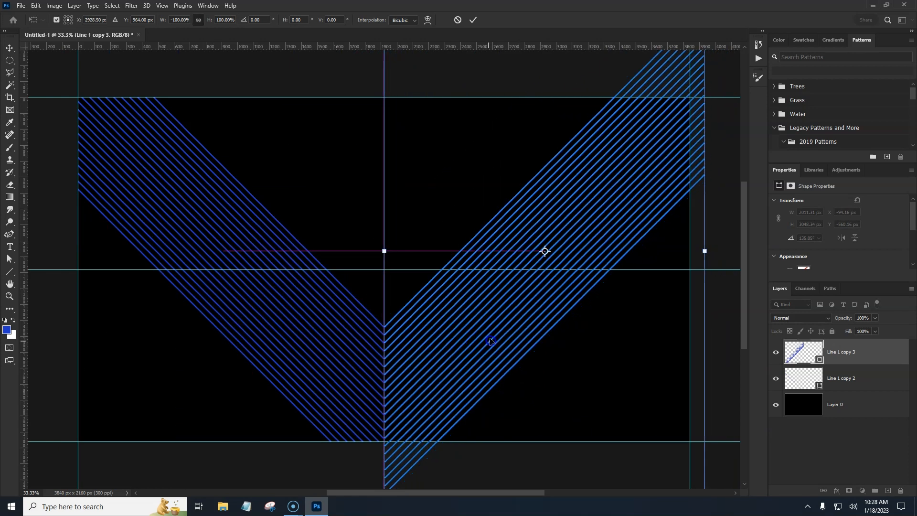
pyautogui.press('Return')
# Step: Try to crop the canvas to trim the line parts extending beyond its edges
pyautogui.click(464, 353)
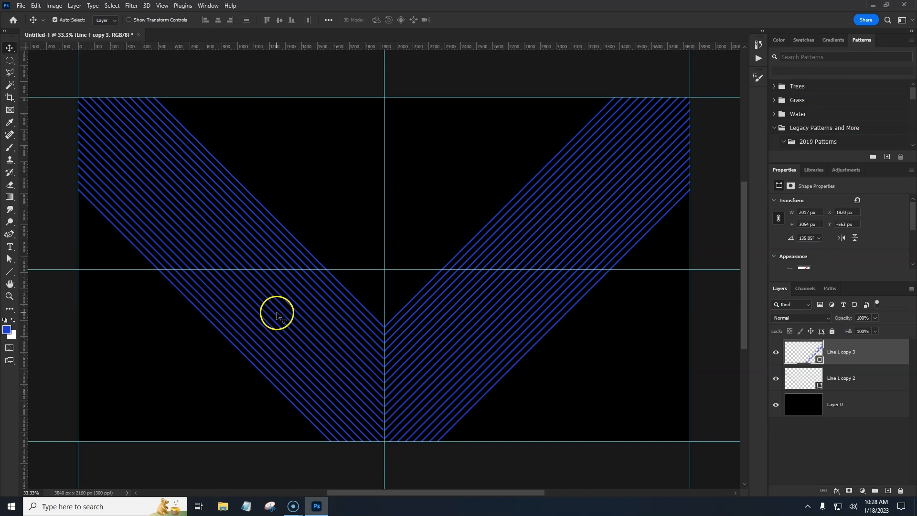
pyautogui.moveTo(9, 99); pyautogui.dragTo(40, 99)
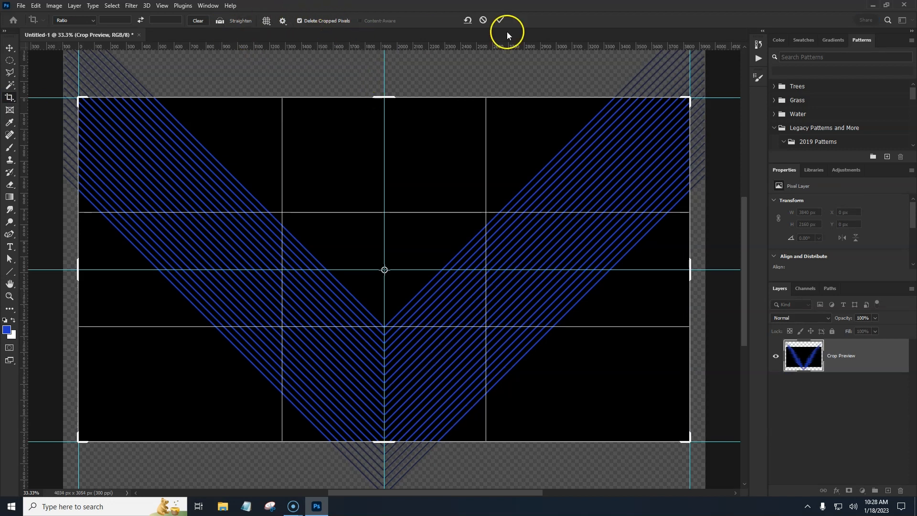
pyautogui.click(499, 19)
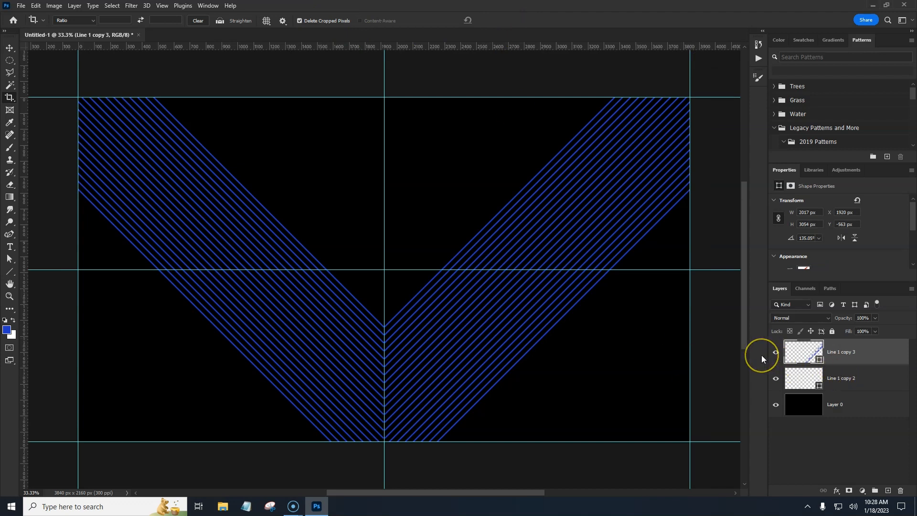
pyautogui.hotkey('ctrl', 't')
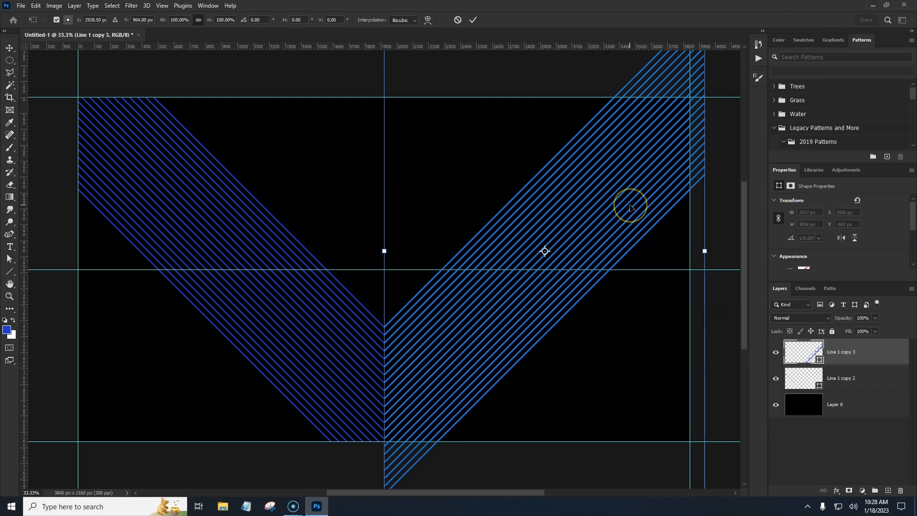
pyautogui.press('Return')
# Step: Select both line layers, merge them into one layer and rasterize it
pyautogui.press('c')
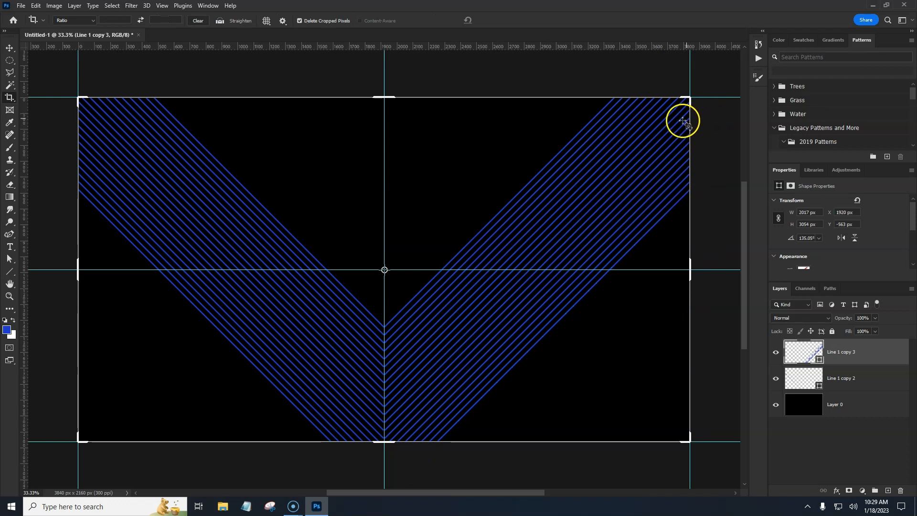
pyautogui.keyDown('shift'); pyautogui.click(872, 383); pyautogui.keyUp('shift')
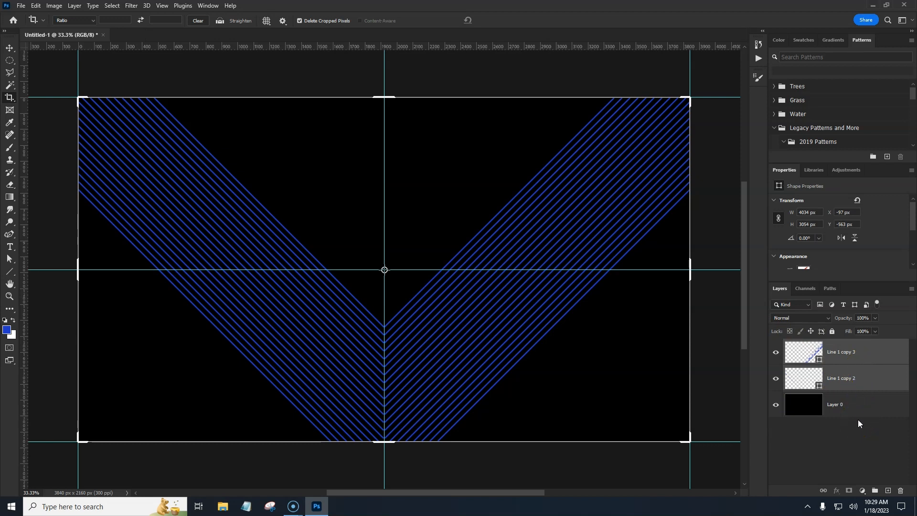
pyautogui.hotkey('ctrl', 'e')
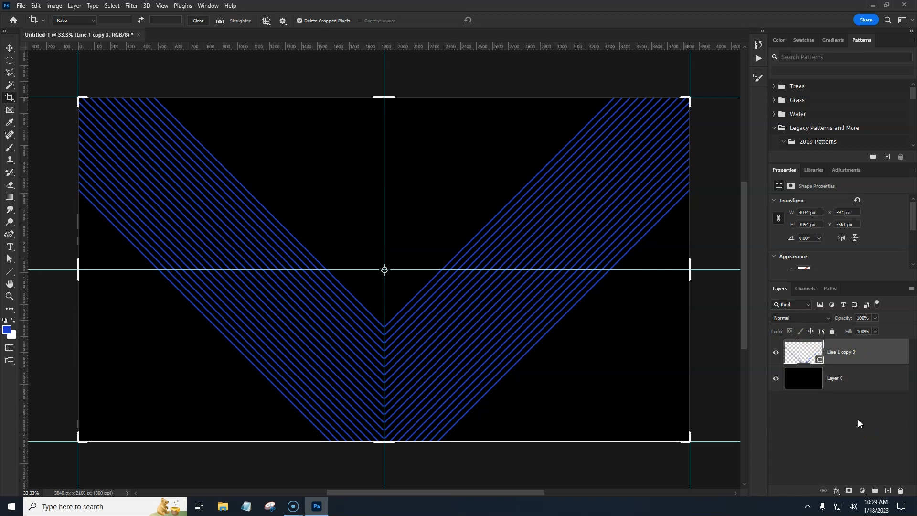
pyautogui.rightClick(866, 356)
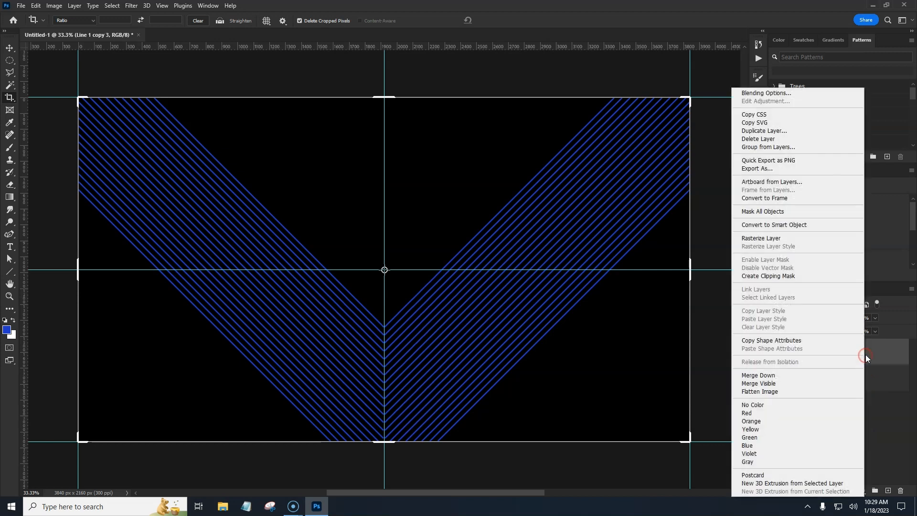
pyautogui.click(778, 239)
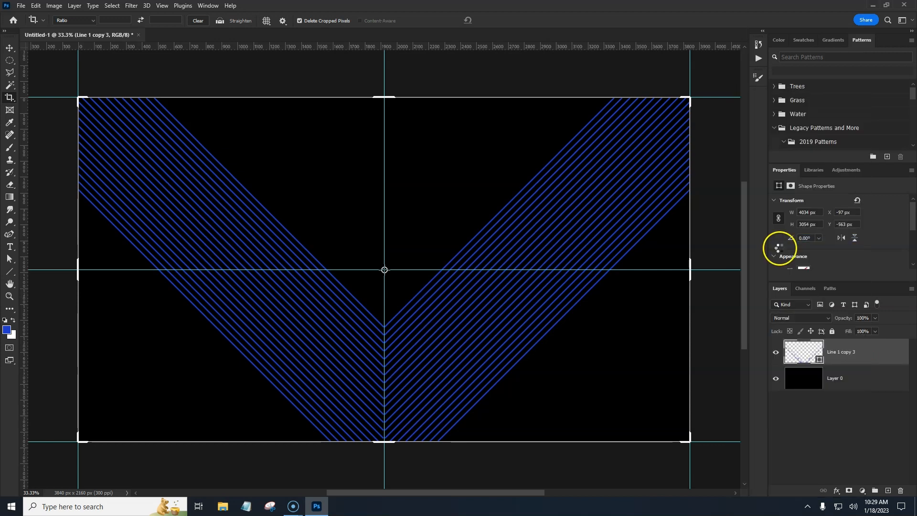
# Step: Crop the canvas to its 3840 x 2160 px bounds to trim the overflowing lines, and hide the guides
pyautogui.click(518, 169)
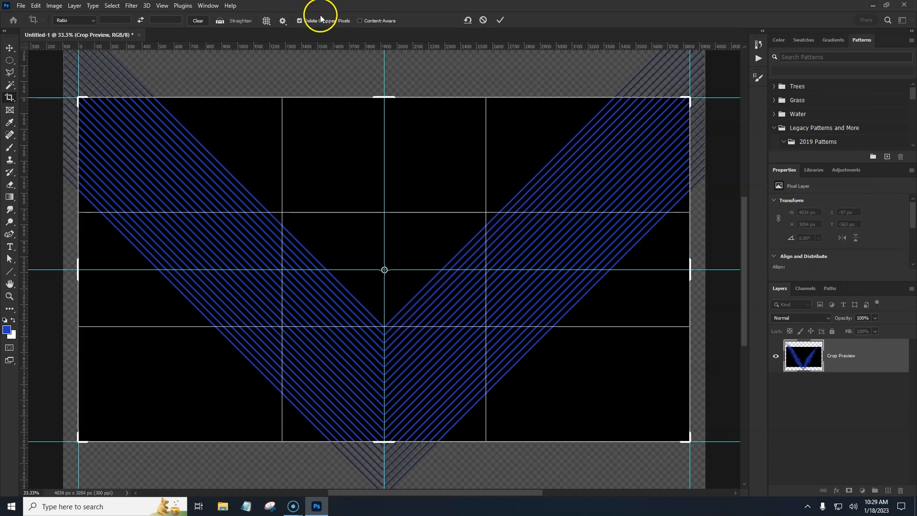
pyautogui.click(500, 20)
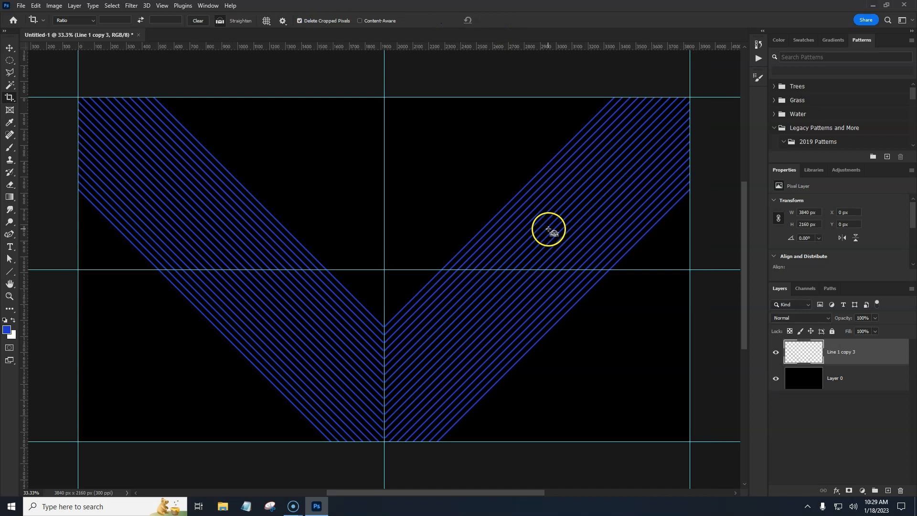
pyautogui.hotkey('ctrl', ';')
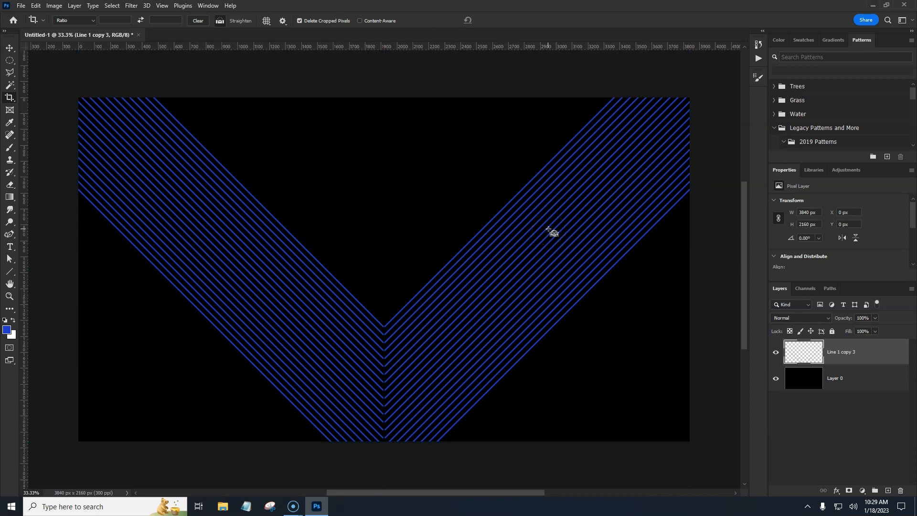
pyautogui.hotkey('ctrl', 't')
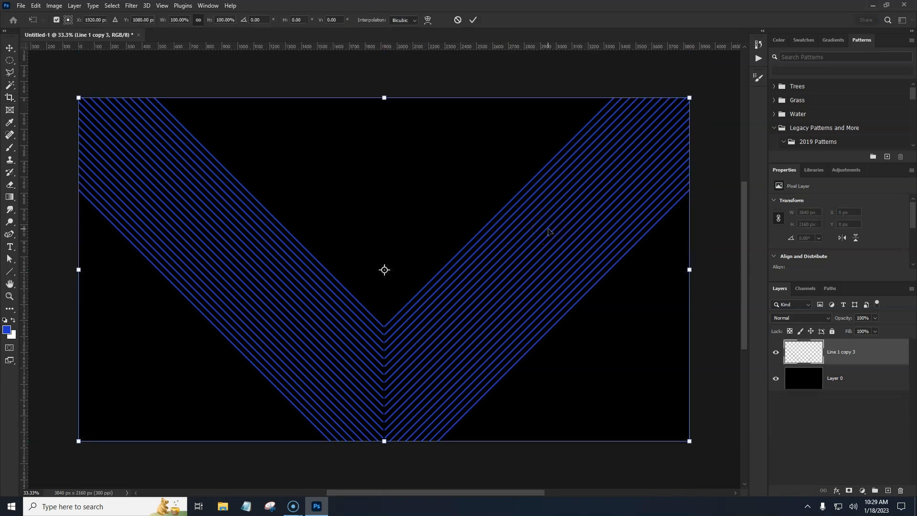
pyautogui.press('Escape')
# Step: Duplicate the merged V-shaped line layer
pyautogui.press('c')
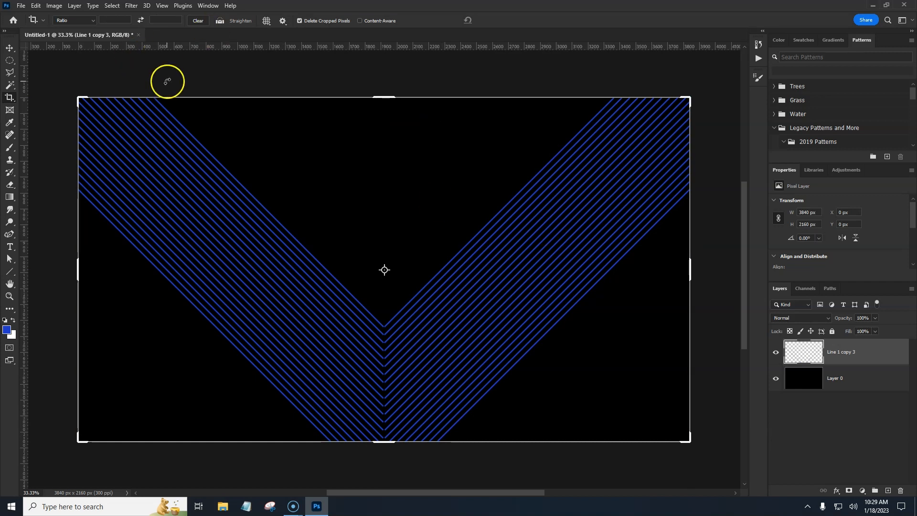
pyautogui.click(12, 51)
pyautogui.press('v')
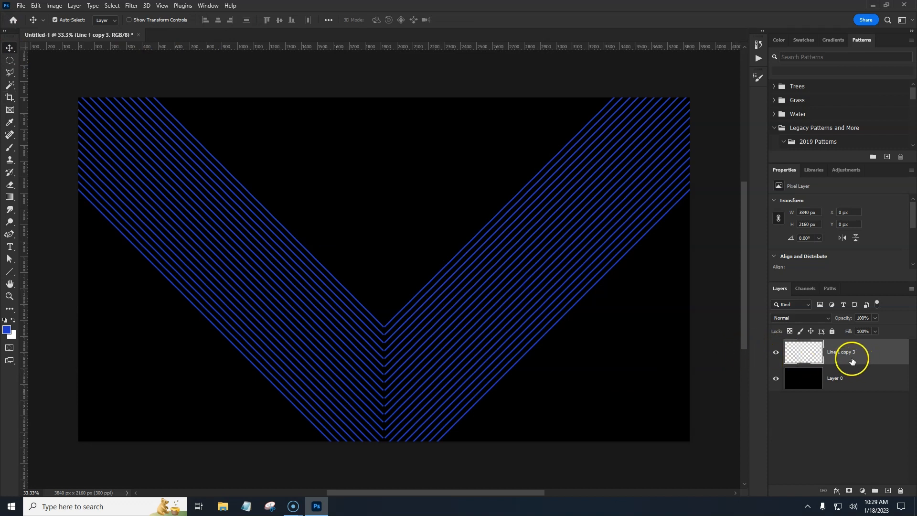
pyautogui.click(776, 354)
pyautogui.click(777, 354)
pyautogui.click(875, 354)
pyautogui.hotkey('ctrl', 'j')
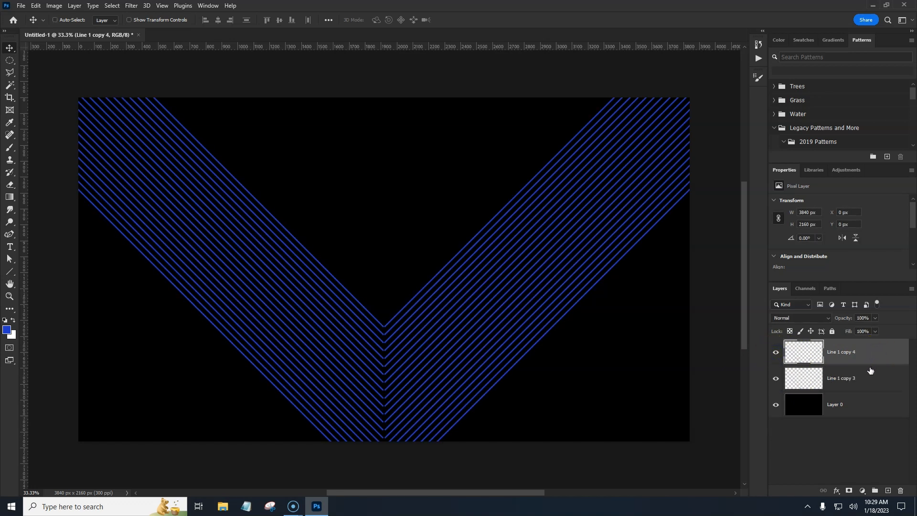
# Step: Flip the copy vertically and move it down so it overlaps the lower part of the V into a crosshatch
pyautogui.hotkey('ctrl', 't')
pyautogui.rightClick(492, 314)
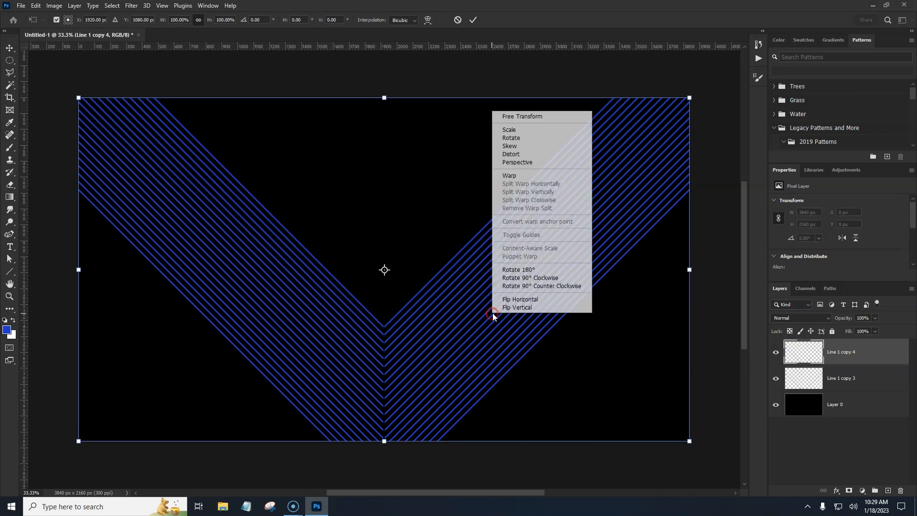
pyautogui.click(504, 308)
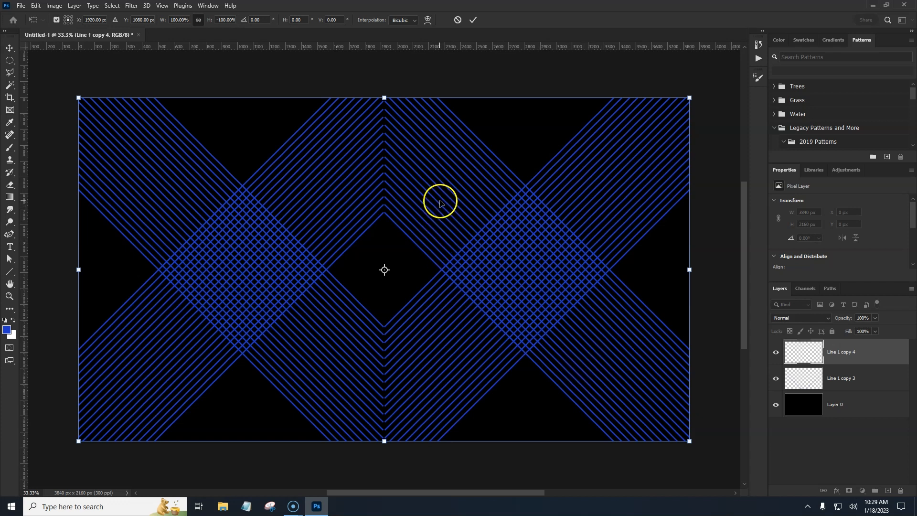
pyautogui.moveTo(438, 202); pyautogui.dragTo(449, 380)
pyautogui.press('Return')
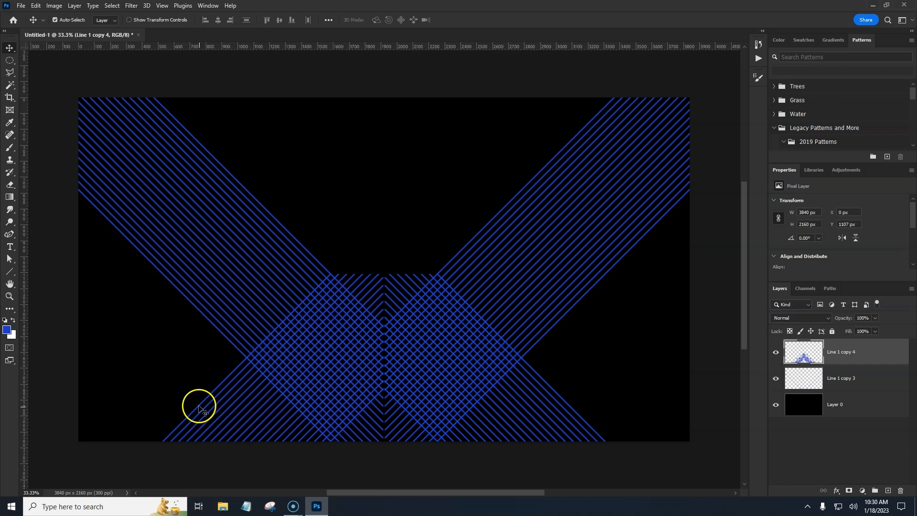
# Step: Add a layer mask to the flipped line copy
pyautogui.click(871, 356)
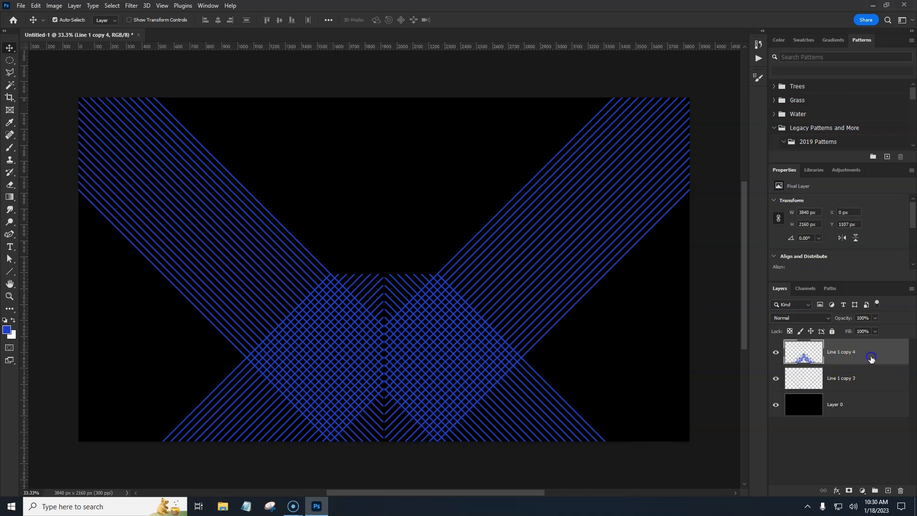
pyautogui.click(848, 490)
pyautogui.hotkey('ctrl', '+')
pyautogui.hotkey('ctrl', '+')
pyautogui.hotkey('ctrl', '+')
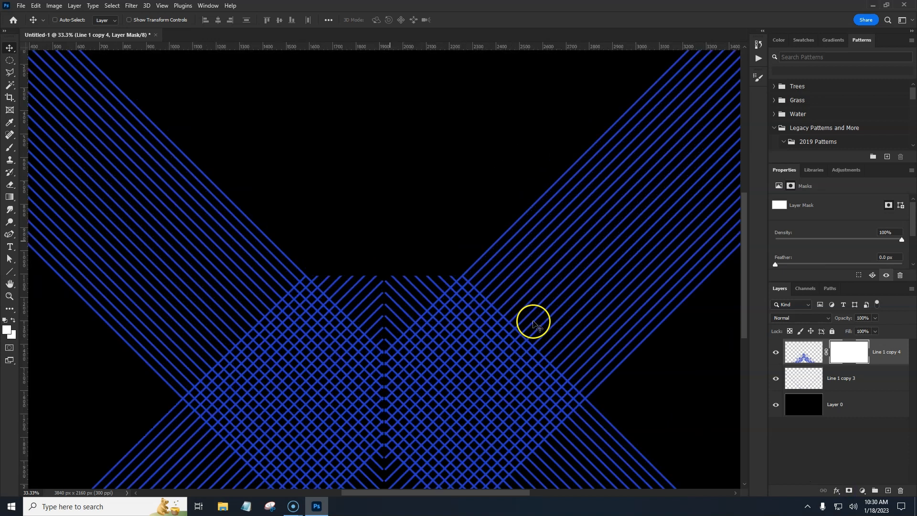
pyautogui.hotkey('ctrl', '+')
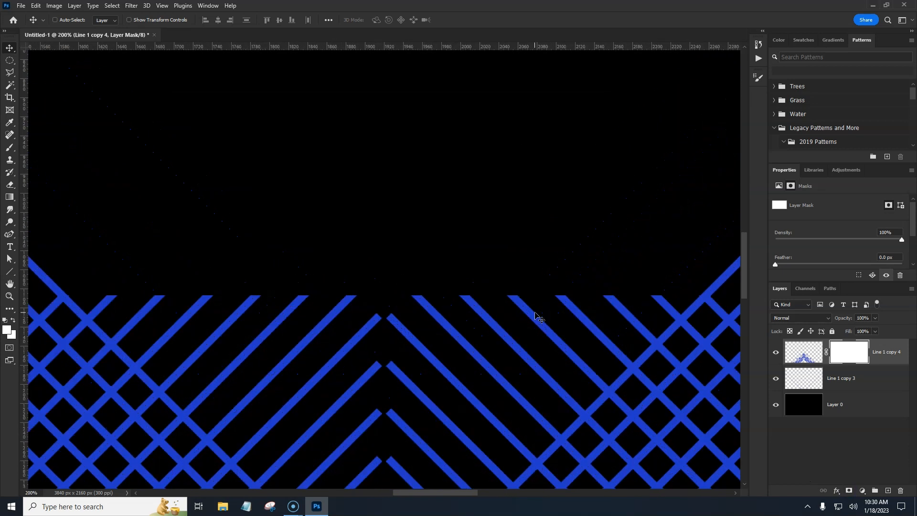
pyautogui.moveTo(534, 293); pyautogui.dragTo(510, 158)
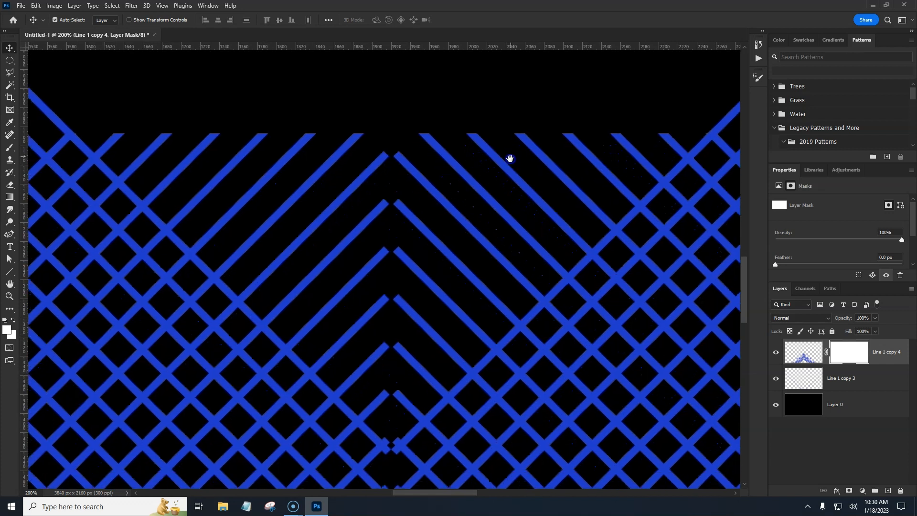
# Step: Select the area above the lower V edges with the Polygonal Lasso and fill it black in the mask to hide those lines
pyautogui.click(9, 74)
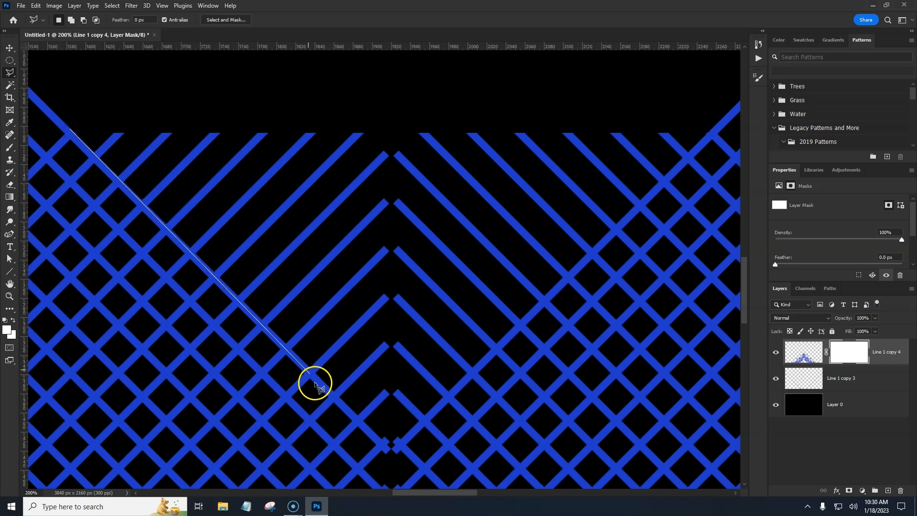
pyautogui.click(393, 448)
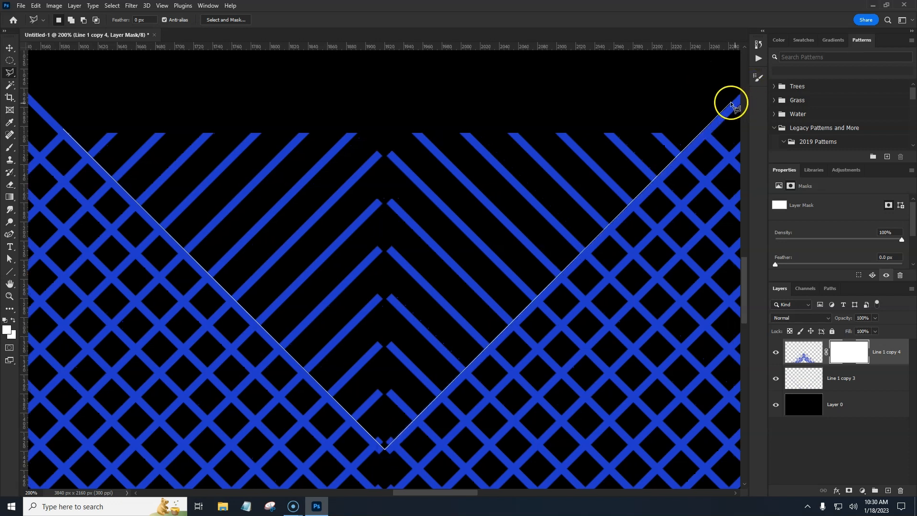
pyautogui.click(729, 105)
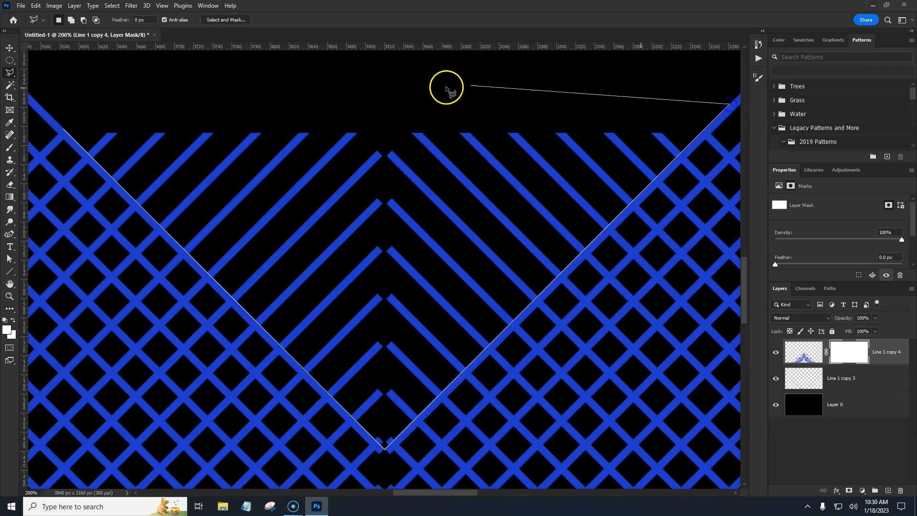
pyautogui.click(66, 131)
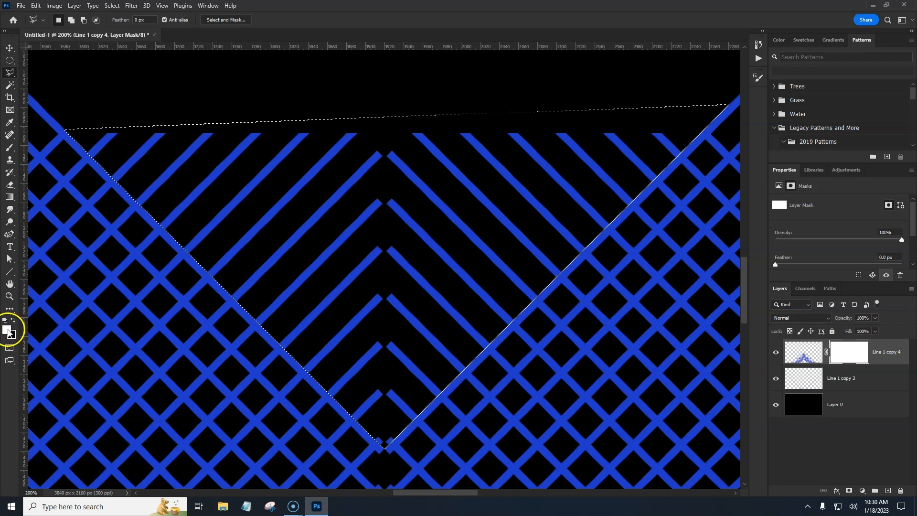
pyautogui.press('x')
pyautogui.hotkey('alt', 'BackSpace')
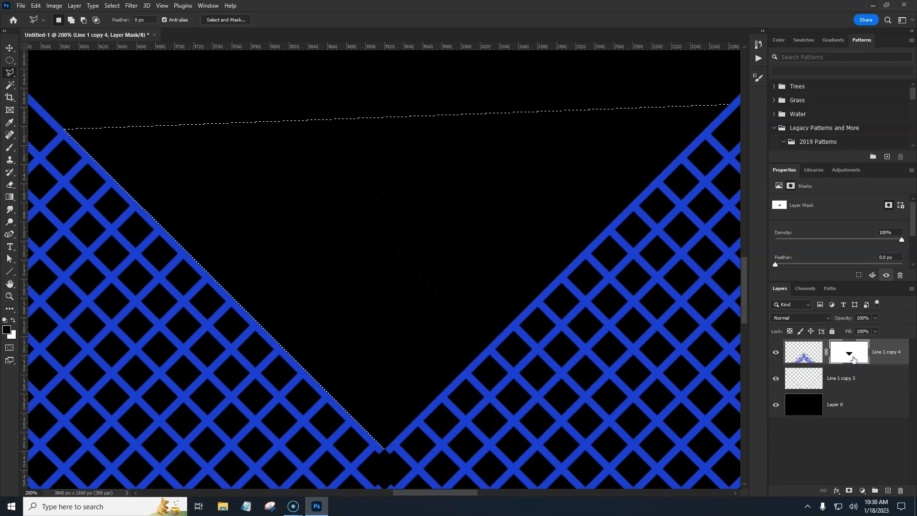
pyautogui.hotkey('ctrl', 'd')
pyautogui.moveTo(520, 350); pyautogui.dragTo(525, 139)
pyautogui.moveTo(526, 353); pyautogui.dragTo(520, 147)
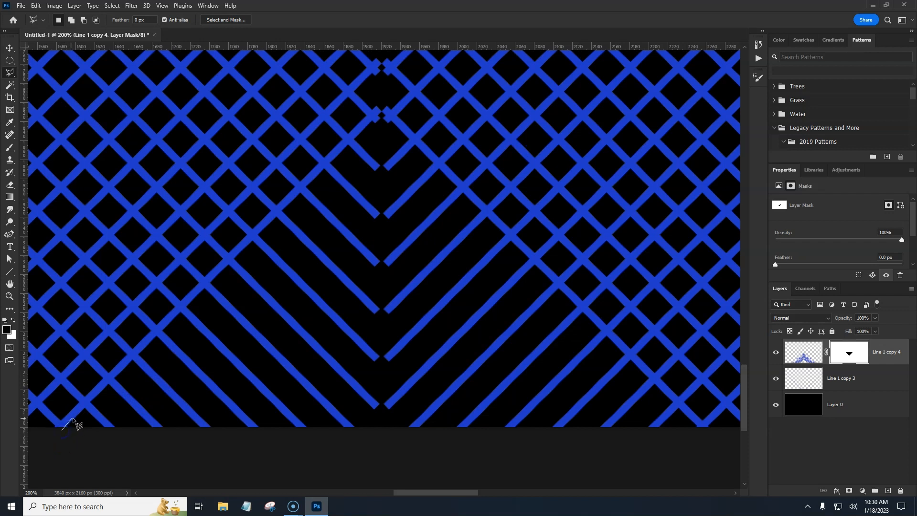
pyautogui.click(381, 113)
pyautogui.click(385, 115)
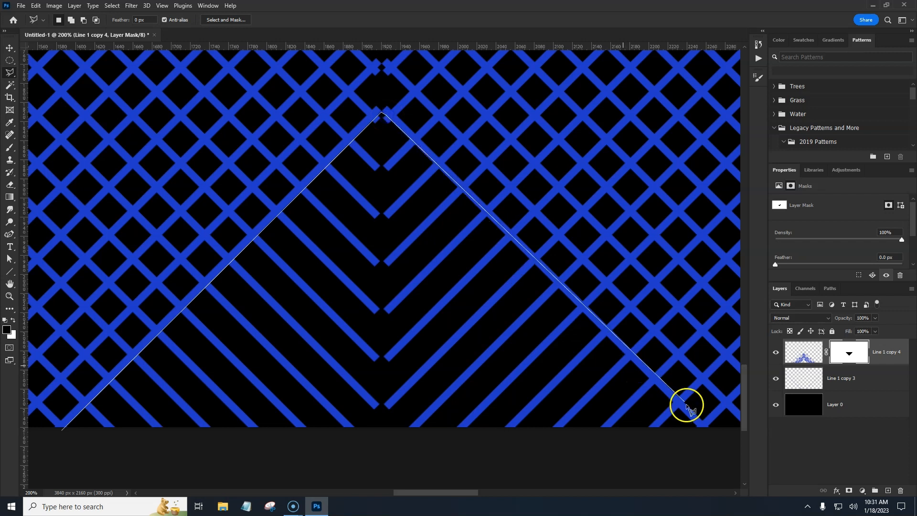
pyautogui.click(712, 441)
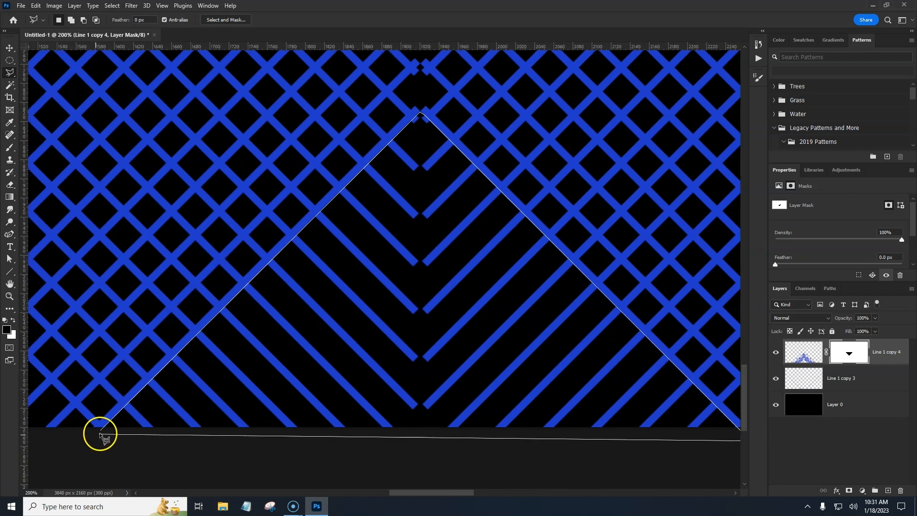
pyautogui.doubleClick(100, 434)
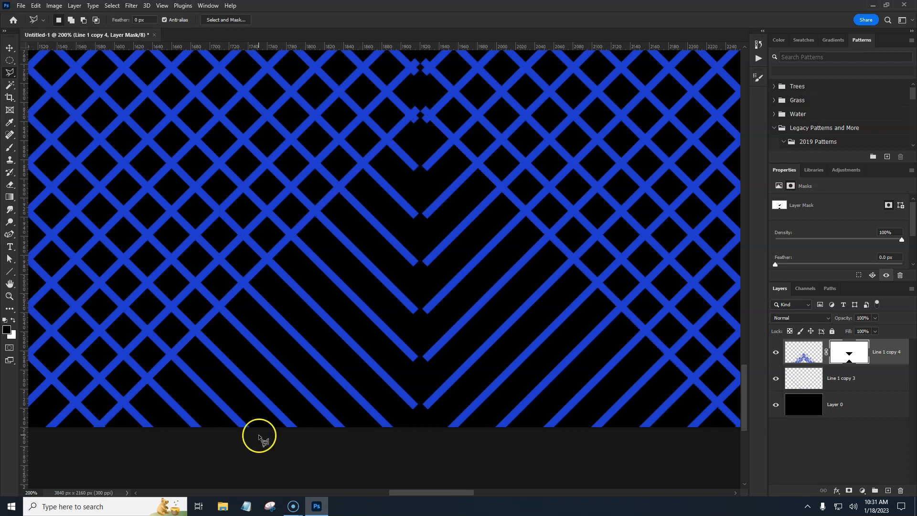
# Step: Copy the layer mask from Line 1 copy 4 onto Line 1 copy 3, toggling that layer's visibility to compare
pyautogui.hotkey('ctrl', '-')
pyautogui.hotkey('ctrl', '-')
pyautogui.hotkey('ctrl', '-')
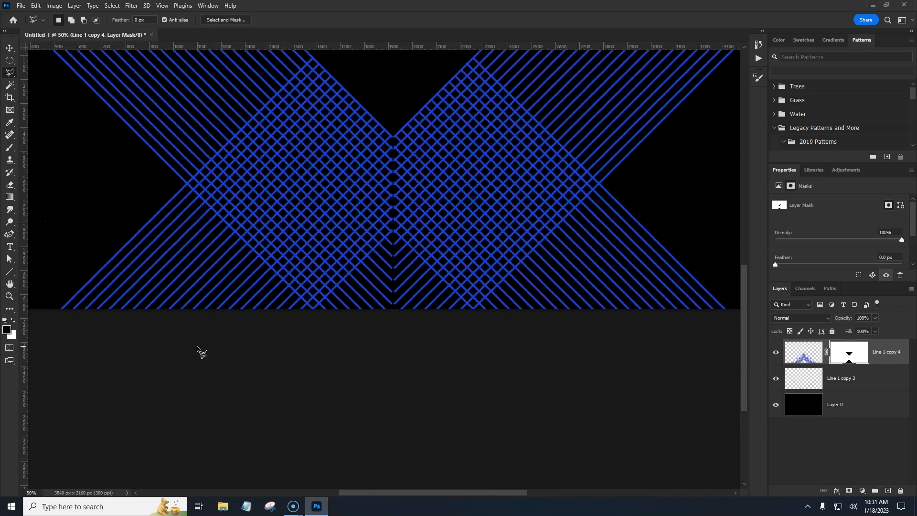
pyautogui.moveTo(335, 220)
pyautogui.mouseDown()
pyautogui.moveTo(321, 265)
pyautogui.moveTo(340, 268)
pyautogui.mouseUp()
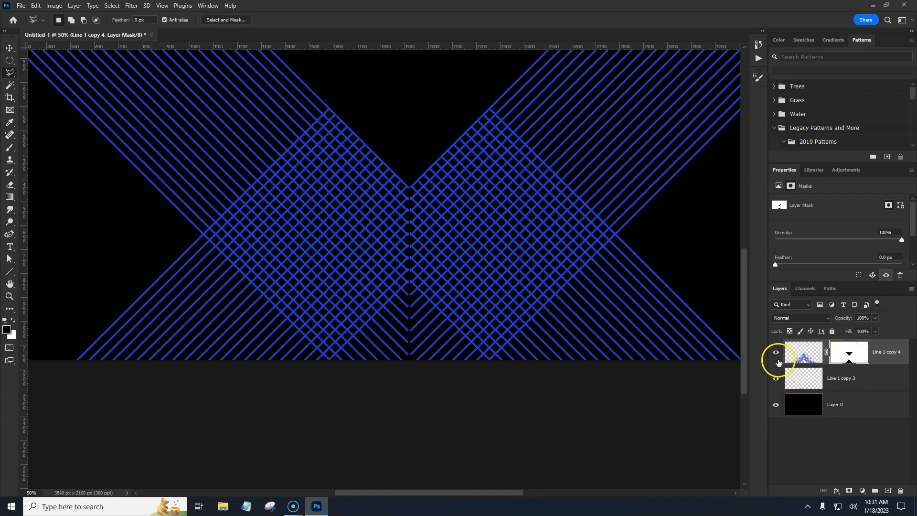
pyautogui.moveTo(865, 356); pyautogui.dragTo(854, 378)
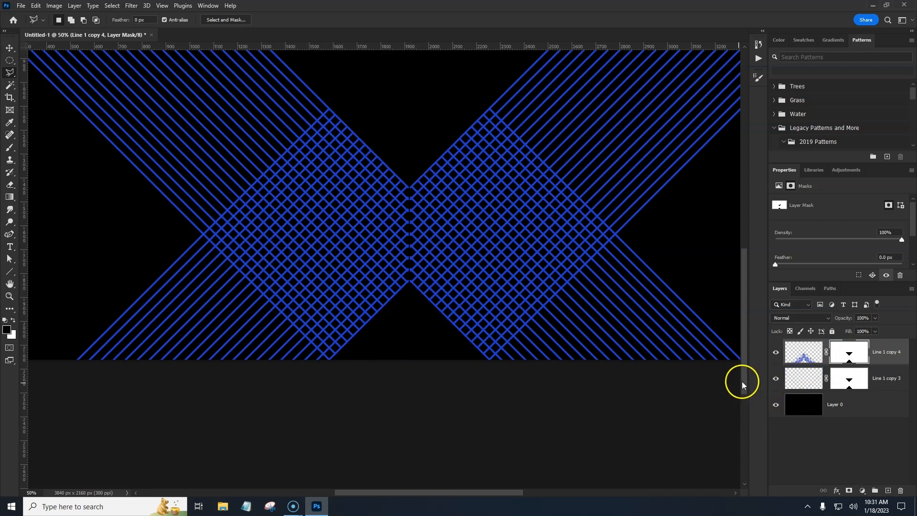
pyautogui.click(776, 379)
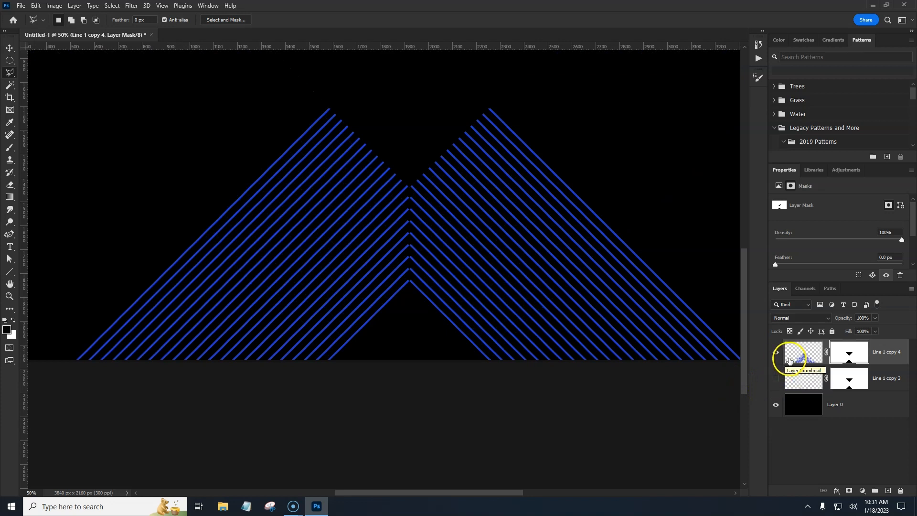
pyautogui.click(776, 379)
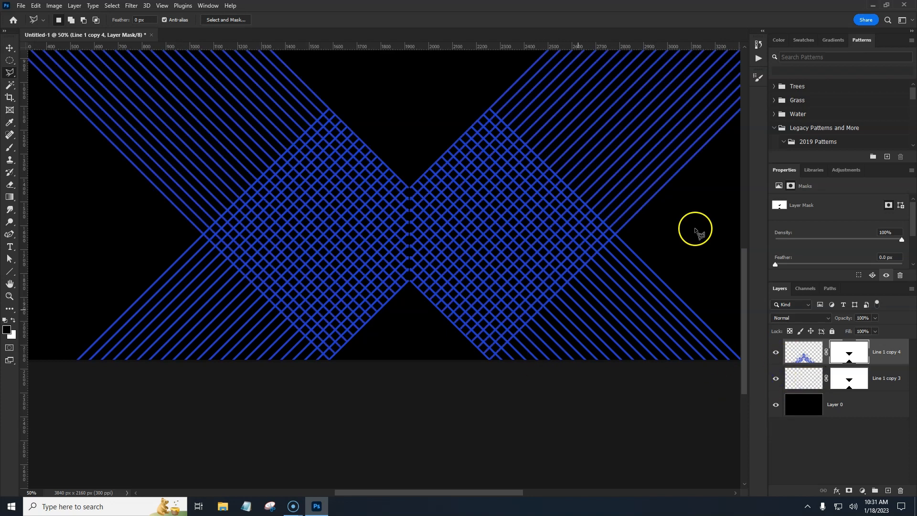
# Step: Select the lines outside the crosshatch's lower-left edge with the Polygonal Lasso and fill them black in the mask
pyautogui.hotkey('ctrl', '+')
pyautogui.hotkey('ctrl', '+')
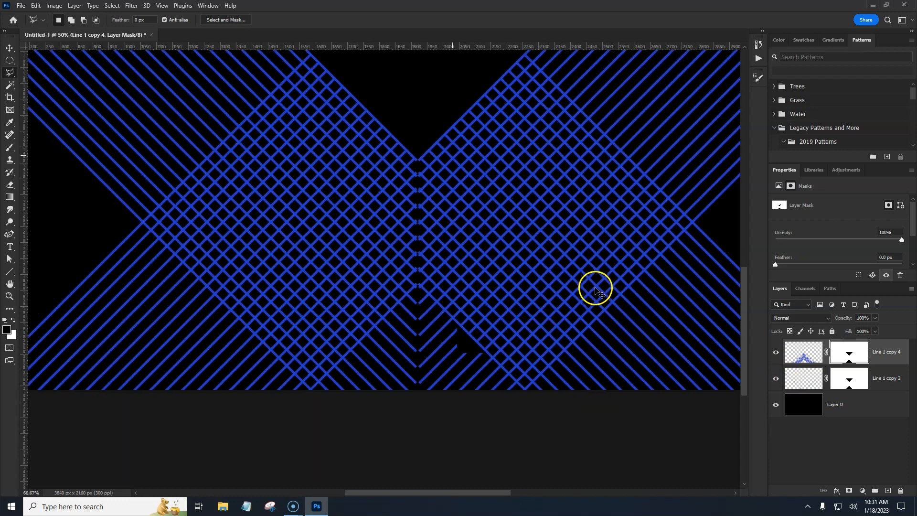
pyautogui.moveTo(226, 253); pyautogui.dragTo(390, 246)
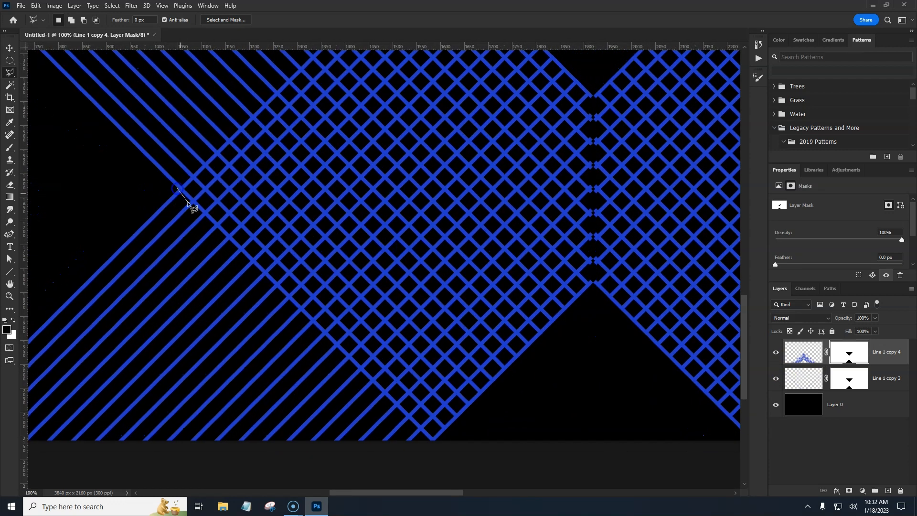
pyautogui.click(436, 447)
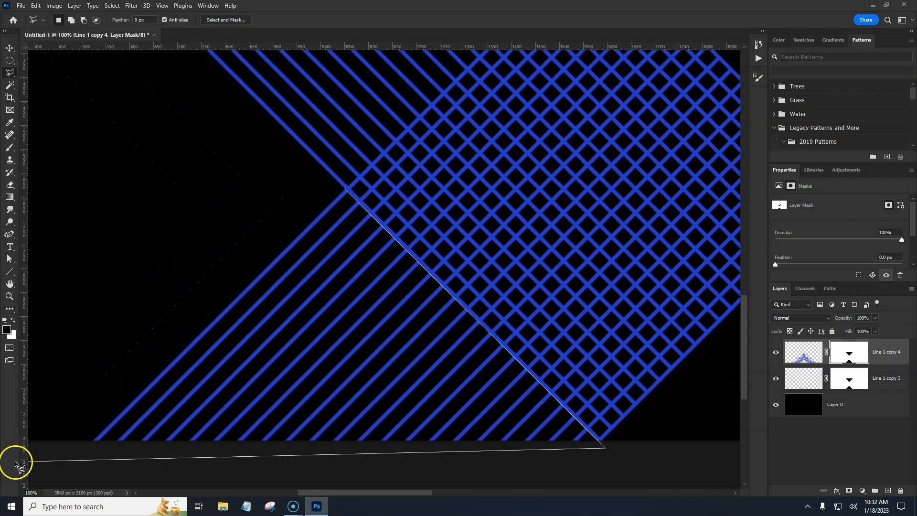
pyautogui.click(51, 455)
pyautogui.click(268, 201)
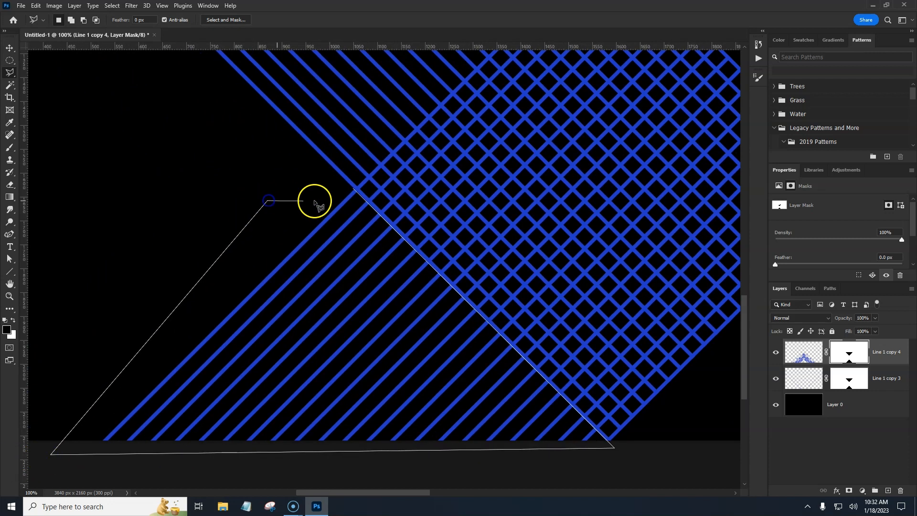
pyautogui.click(354, 190)
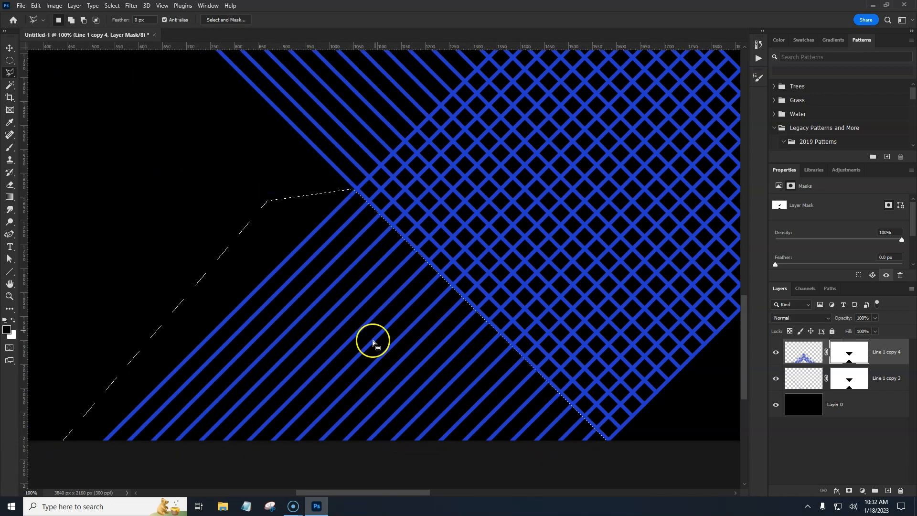
pyautogui.hotkey('alt', 'BackSpace')
pyautogui.hotkey('ctrl', 'd')
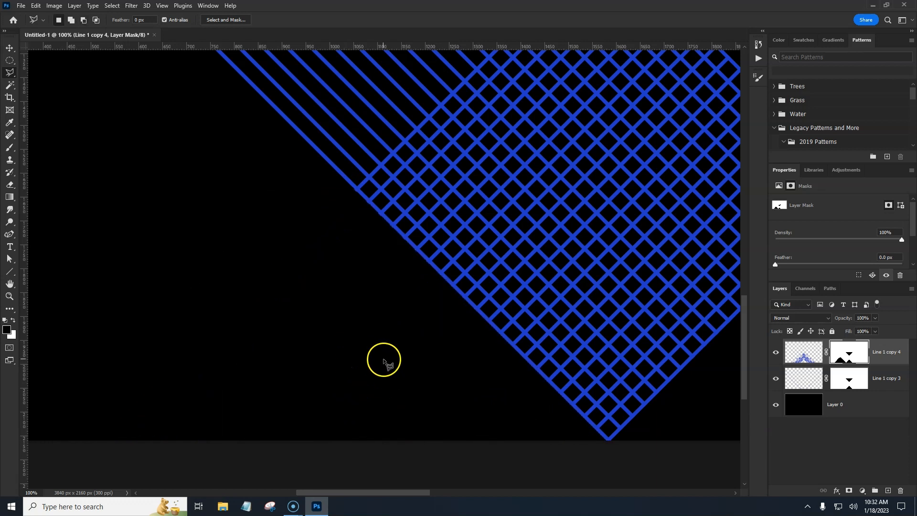
# Step: Trace a thin Polygonal Lasso selection along the crosshatch's lower-left edge, then deselect it
pyautogui.hotkey('ctrl', '+')
pyautogui.moveTo(360, 334); pyautogui.dragTo(200, 382)
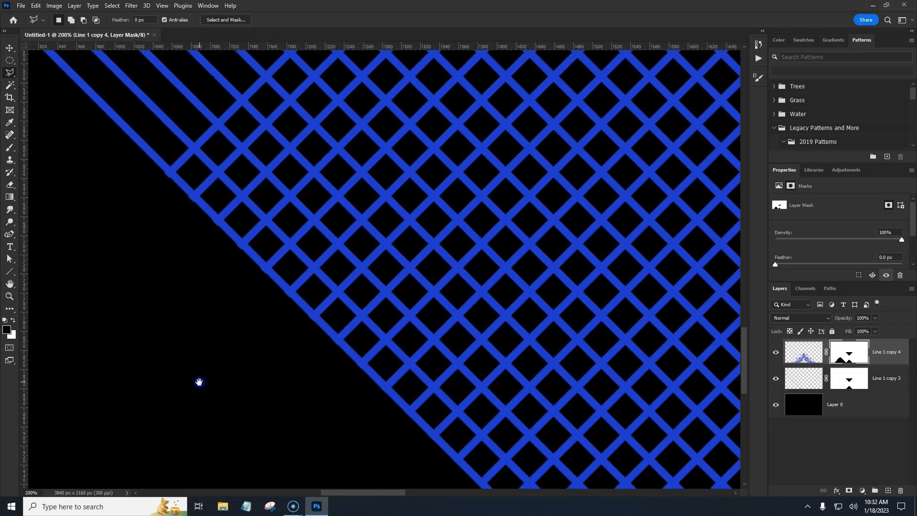
pyautogui.click(165, 172)
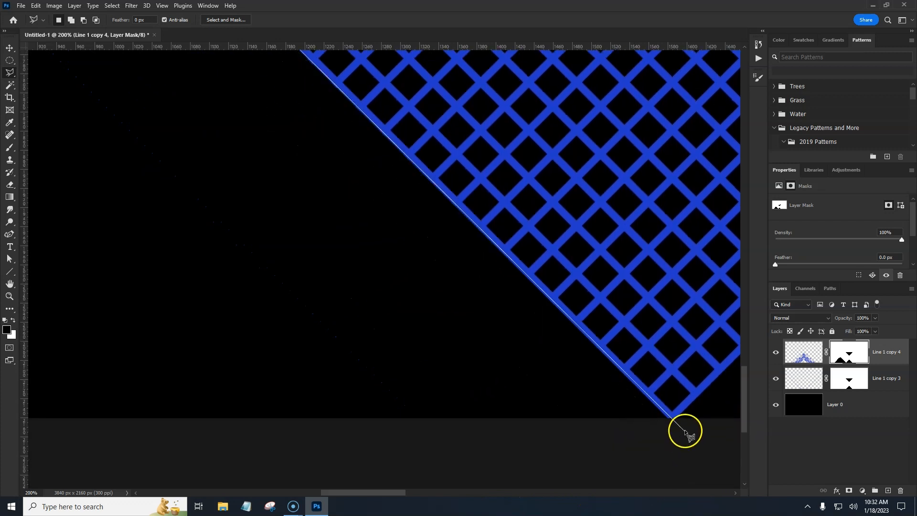
pyautogui.click(686, 432)
pyautogui.click(258, 184)
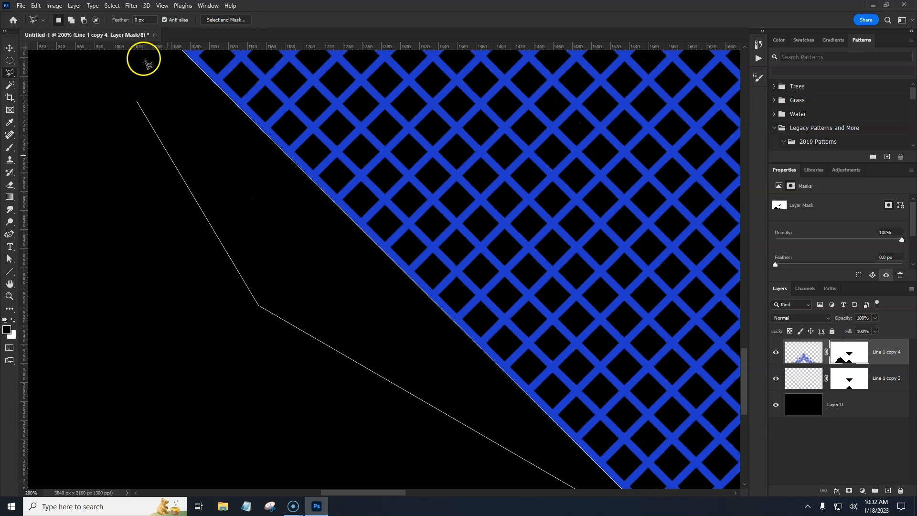
pyautogui.click(163, 157)
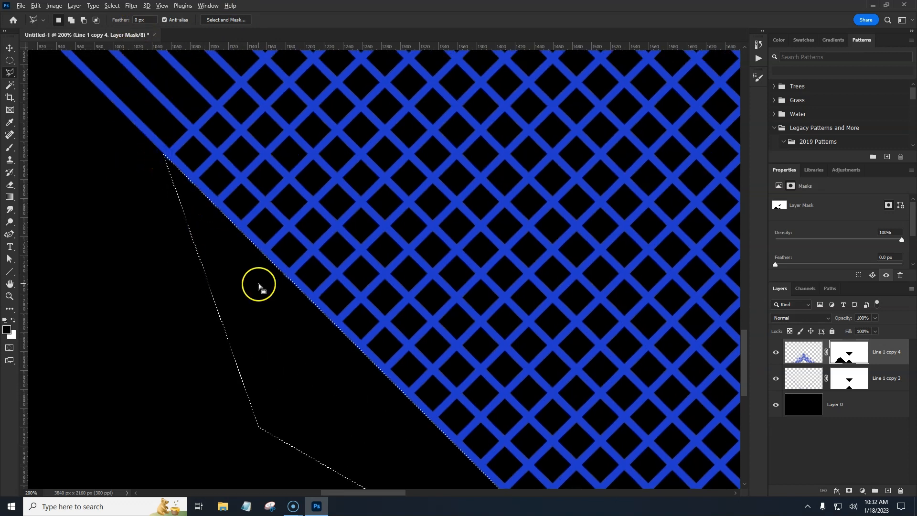
pyautogui.hotkey('ctrl', 'd')
# Step: Select the lines right of the lower crosshatch with the Polygonal Lasso and fill them black in the mask
pyautogui.moveTo(443, 294); pyautogui.dragTo(144, 373)
pyautogui.moveTo(630, 330)
pyautogui.mouseDown()
pyautogui.moveTo(184, 221)
pyautogui.moveTo(125, 195)
pyautogui.mouseUp()
pyautogui.moveTo(536, 335); pyautogui.dragTo(220, 144)
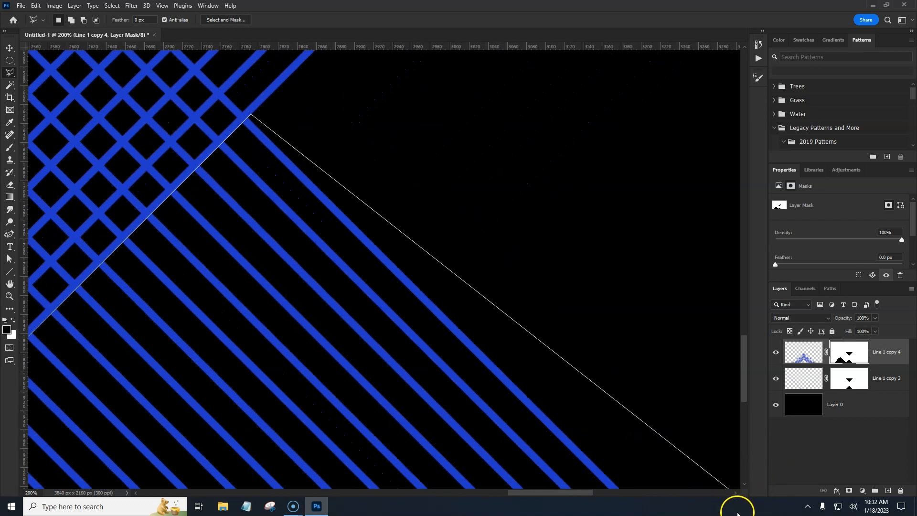
pyautogui.click(709, 442)
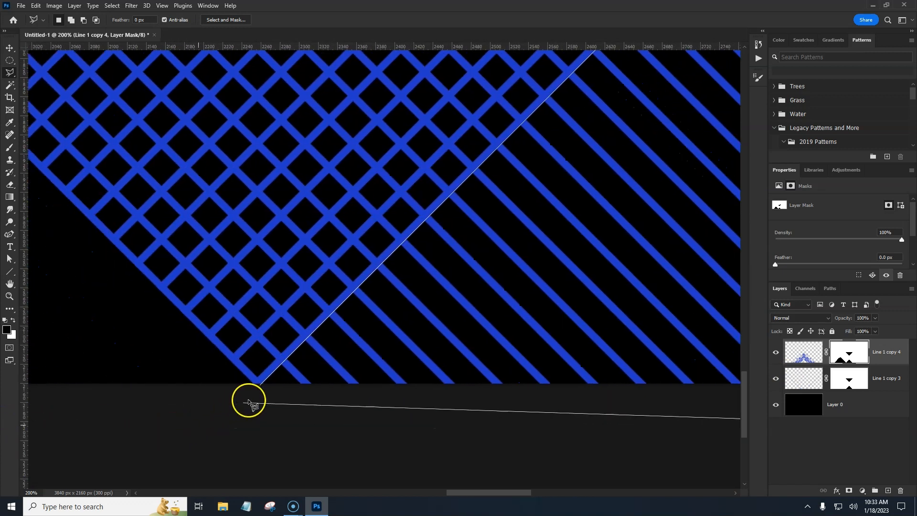
pyautogui.doubleClick(262, 387)
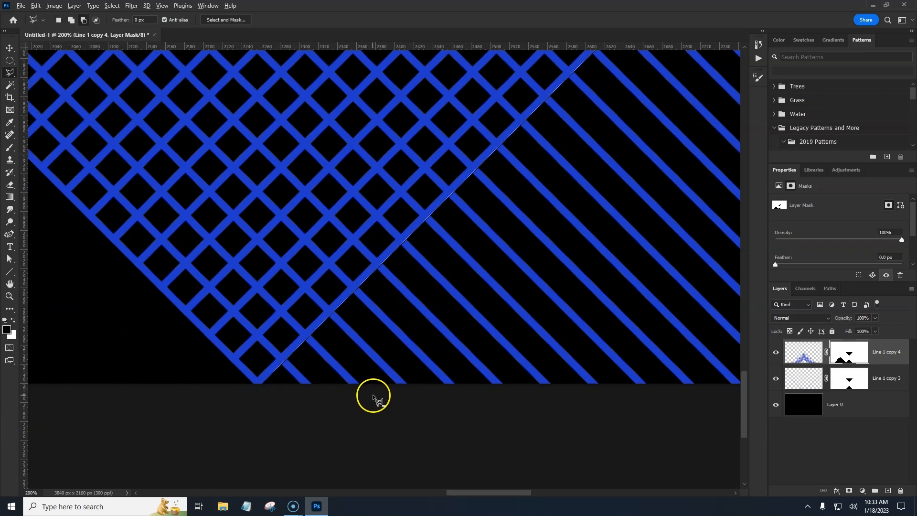
pyautogui.hotkey('alt', 'BackSpace')
pyautogui.hotkey('ctrl', 'd')
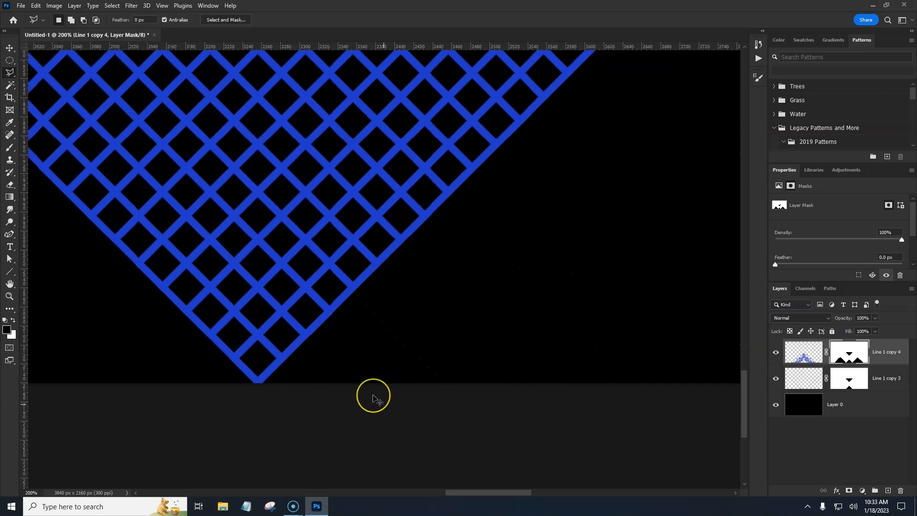
# Step: Select both line layers and merge them into a single layer
pyautogui.hotkey('ctrl', '-')
pyautogui.hotkey('ctrl', '-')
pyautogui.hotkey('ctrl', '-')
pyautogui.moveTo(270, 199); pyautogui.dragTo(389, 348)
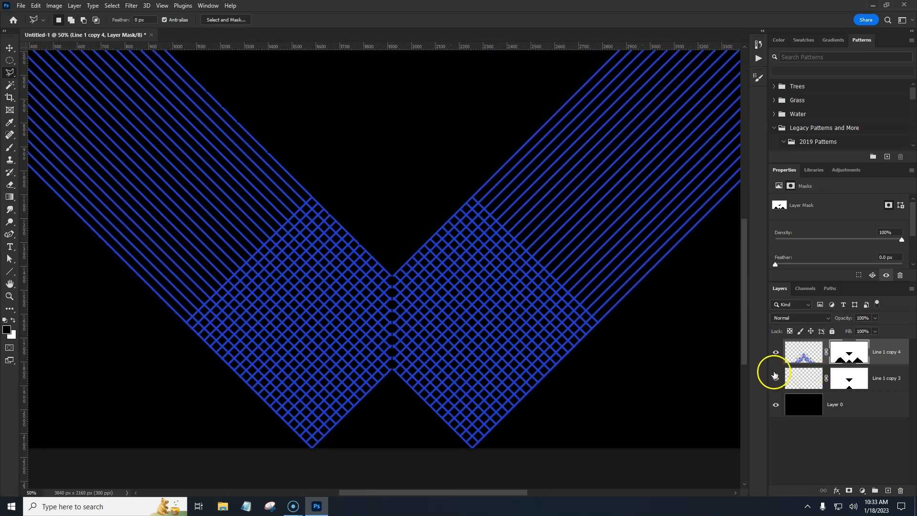
pyautogui.hotkey('ctrl', '-')
pyautogui.moveTo(483, 294); pyautogui.dragTo(474, 333)
pyautogui.click(586, 346)
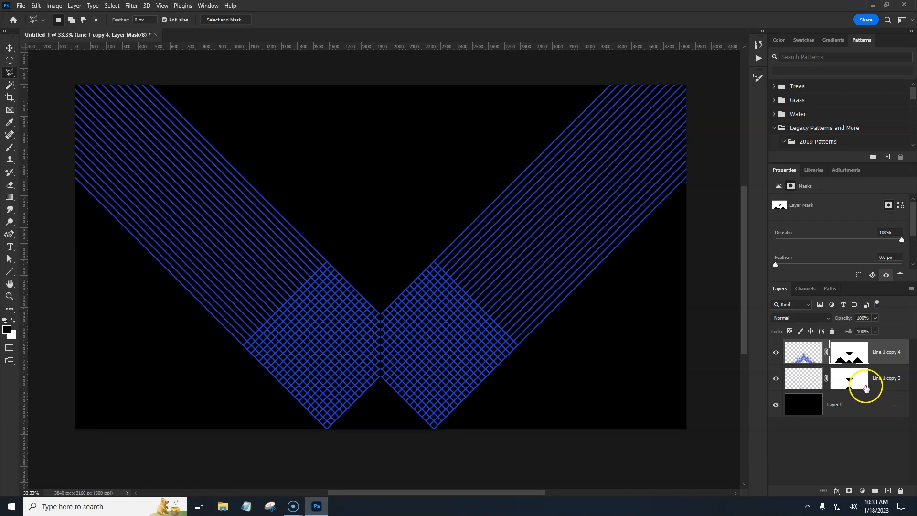
pyautogui.click(890, 382)
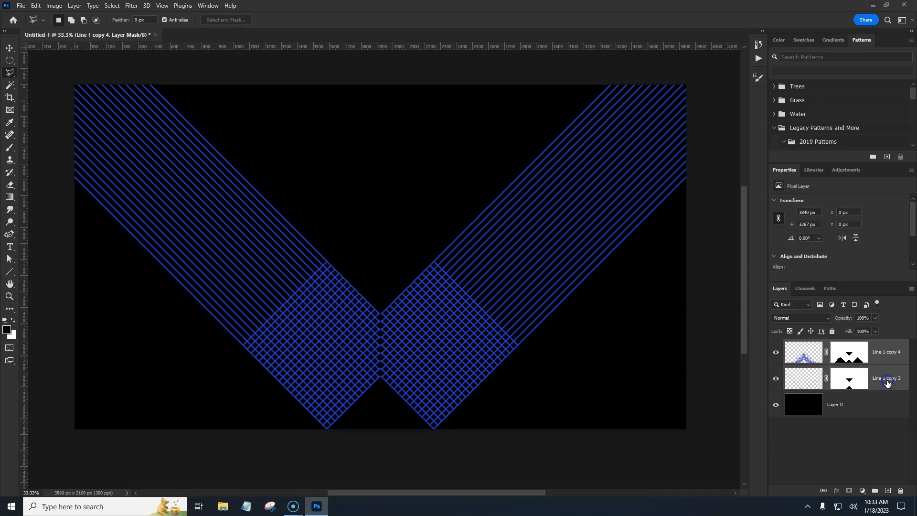
pyautogui.hotkey('ctrl', 'e')
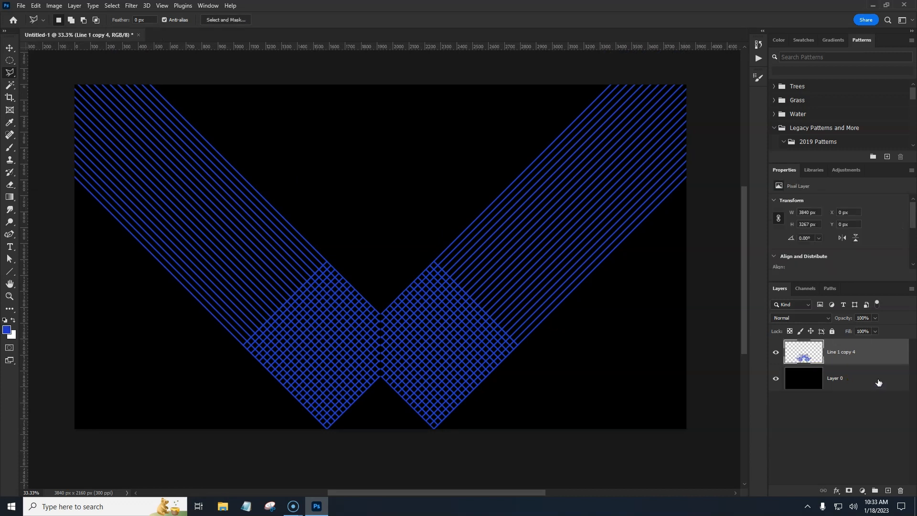
# Step: Add a Solid Color fill layer above Layer 0 using the pink color de26b1
pyautogui.click(776, 354)
pyautogui.click(777, 355)
pyautogui.click(809, 384)
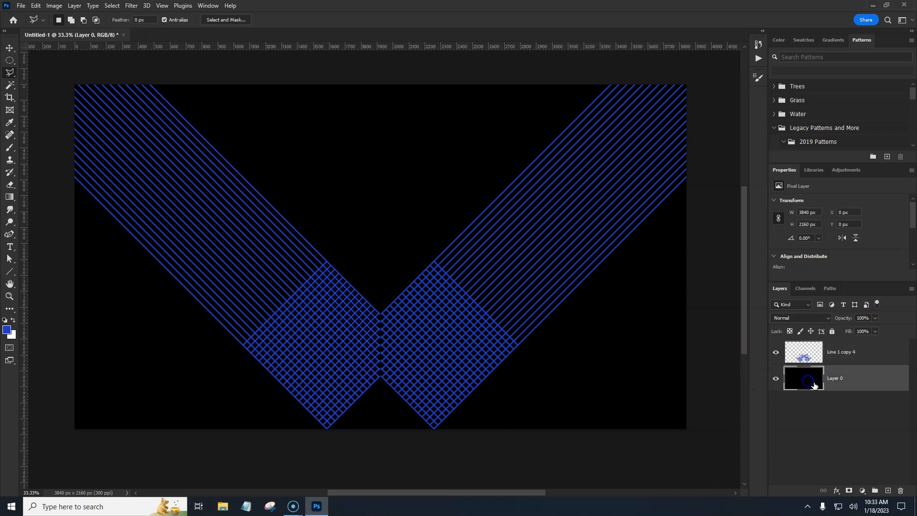
pyautogui.click(862, 490)
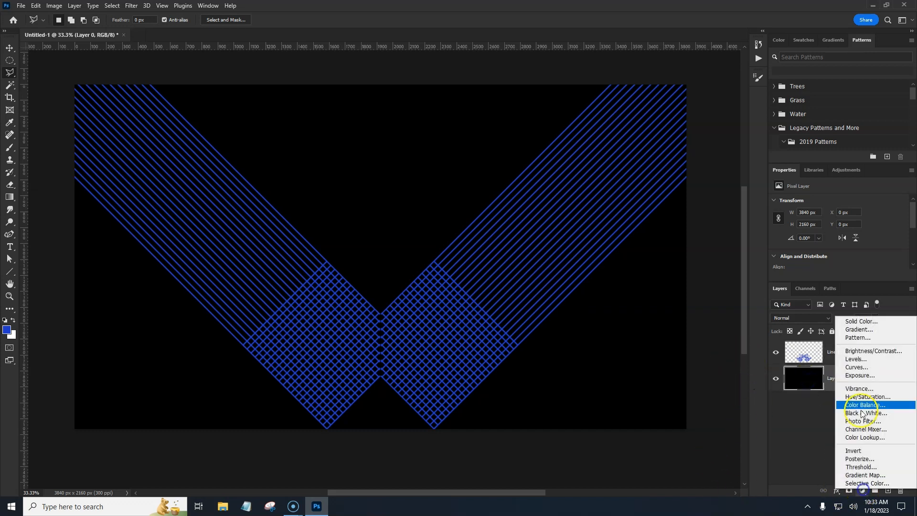
pyautogui.click(858, 319)
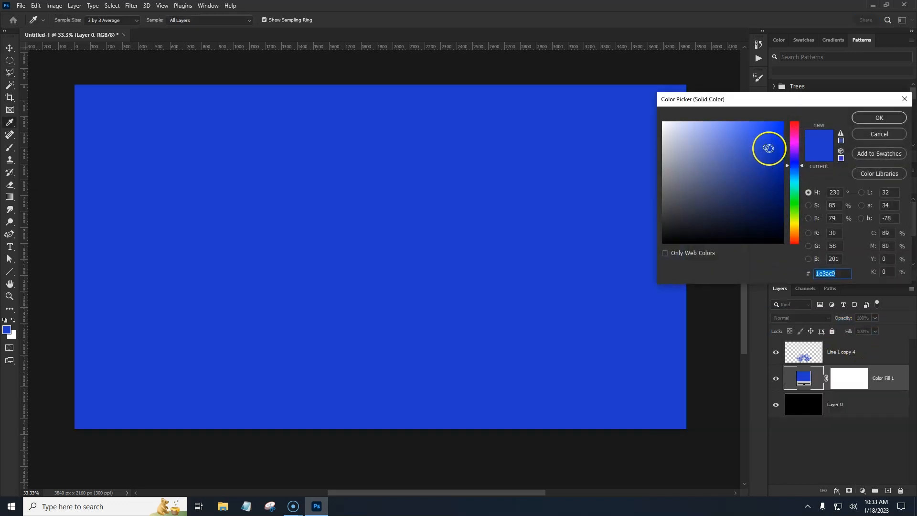
pyautogui.click(793, 143)
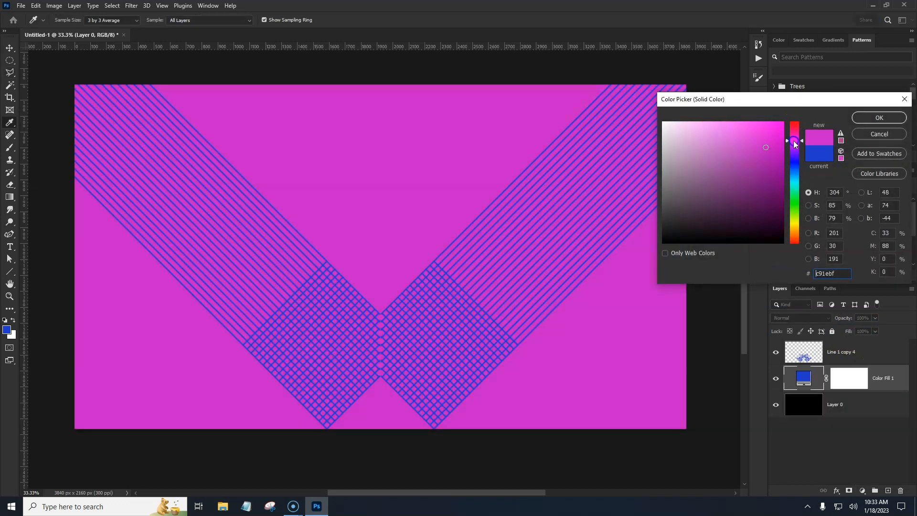
pyautogui.click(763, 145)
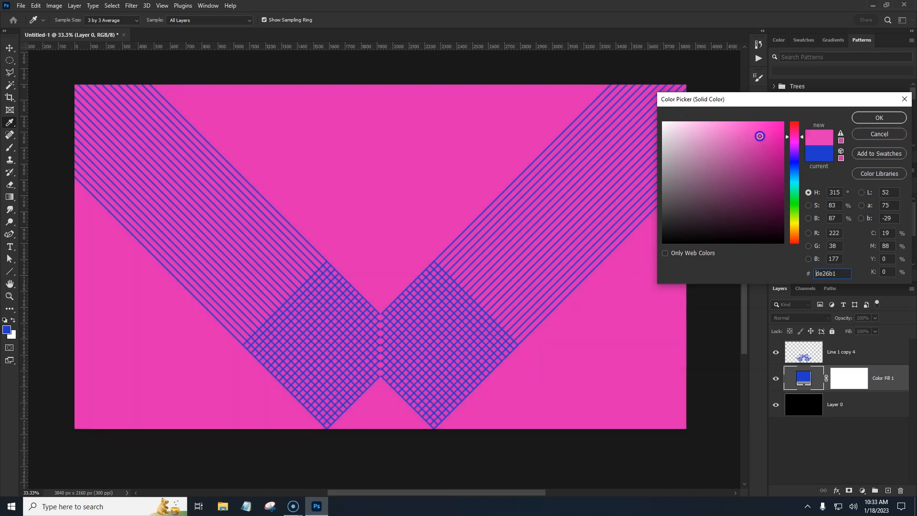
pyautogui.click(880, 118)
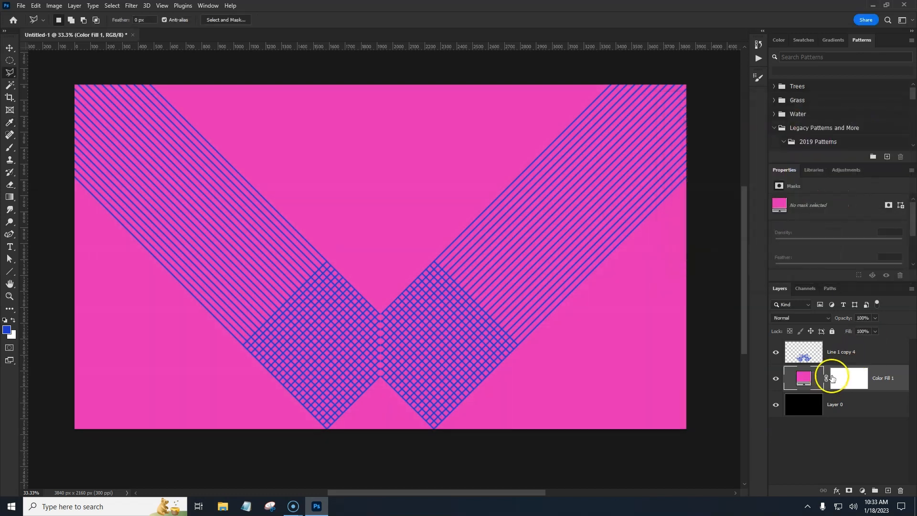
# Step: Open Layer Style for the merged line layer Line 1 copy 4 and enable Bevel & Emboss
pyautogui.click(876, 357)
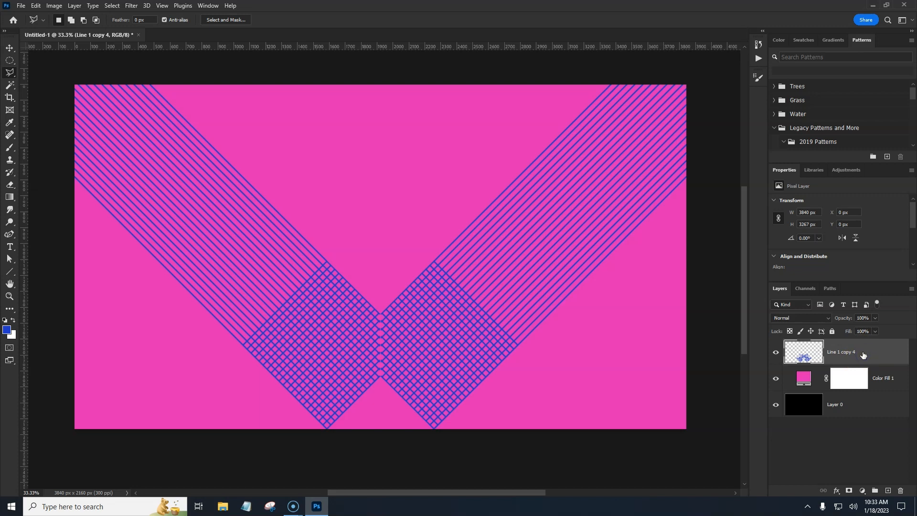
pyautogui.doubleClick(862, 353)
pyautogui.click(573, 214)
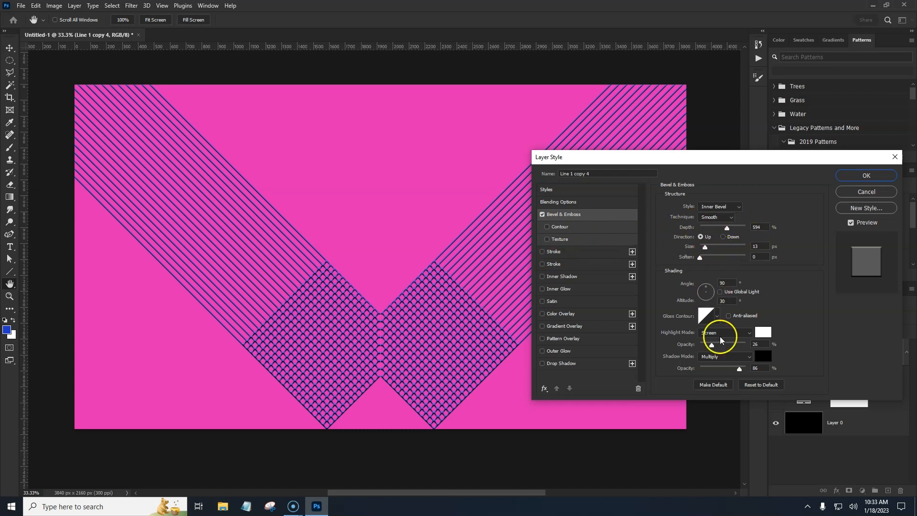
# Step: Raise the Bevel & Emboss highlight opacity to 46% and apply the layer style
pyautogui.moveTo(712, 344)
pyautogui.mouseDown()
pyautogui.moveTo(734, 346)
pyautogui.moveTo(709, 349)
pyautogui.mouseUp()
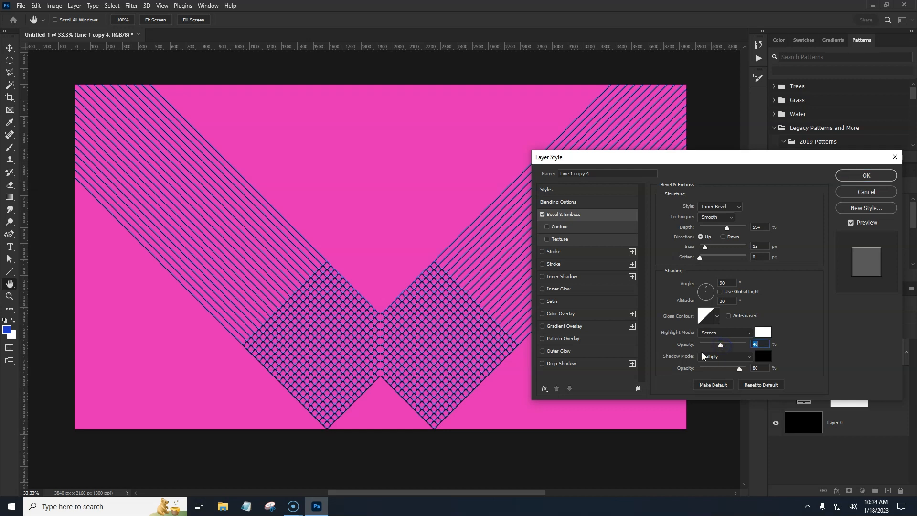
pyautogui.click(866, 175)
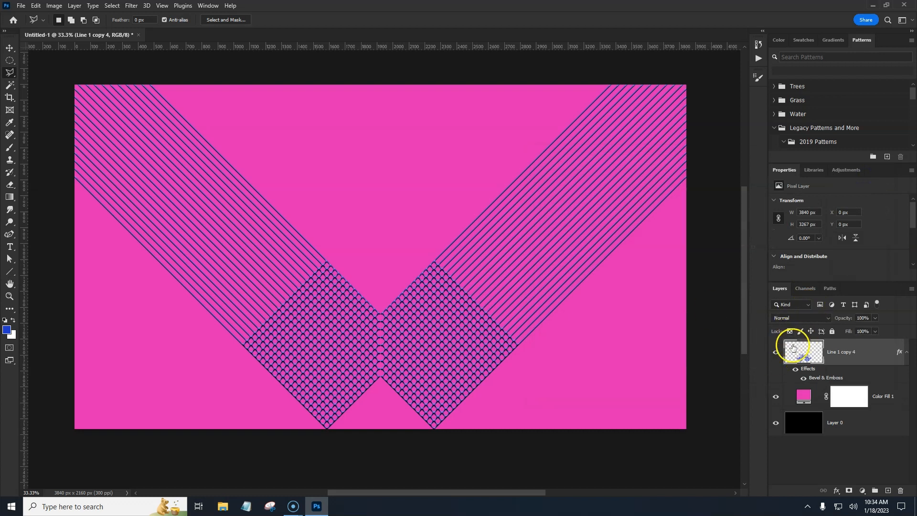
# Step: Hide the pink Color Fill layer and add a new empty layer above it
pyautogui.click(776, 398)
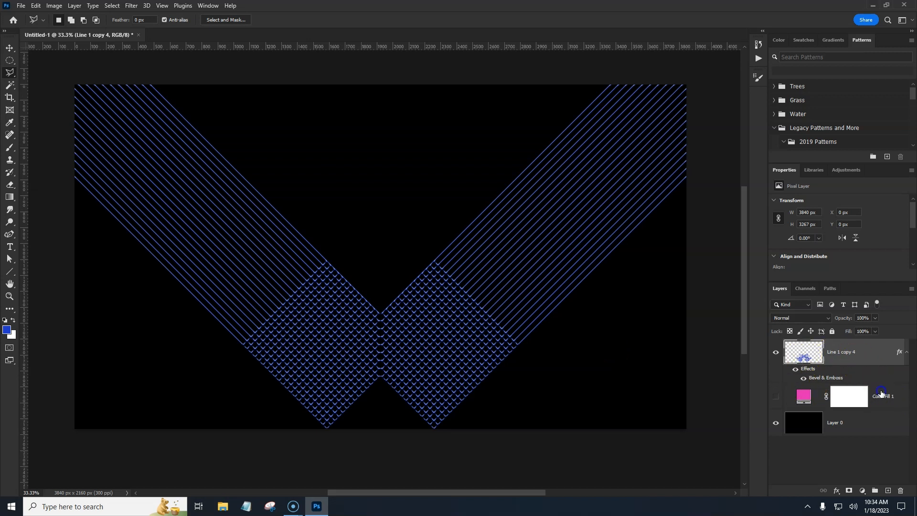
pyautogui.click(881, 394)
pyautogui.click(887, 491)
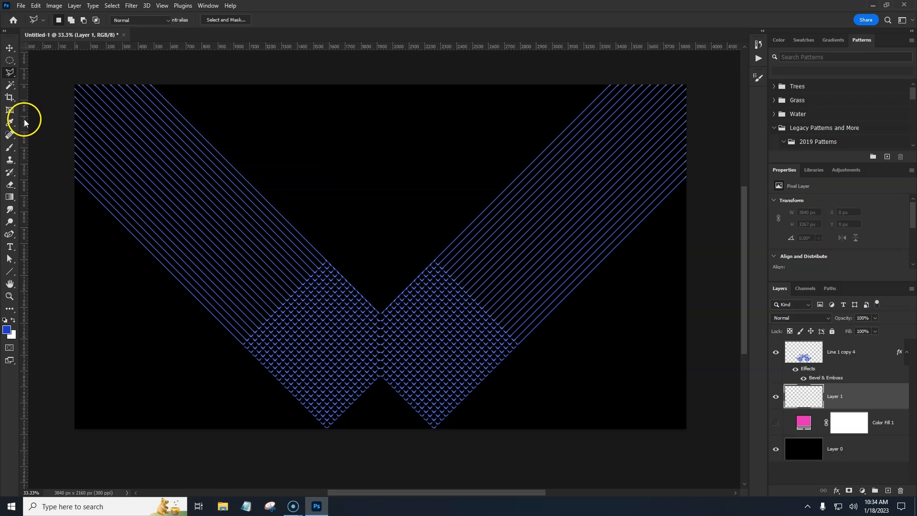
# Step: Pick the Brush tool with a soft round brush and set the foreground color to 3a56e6
pyautogui.press('b')
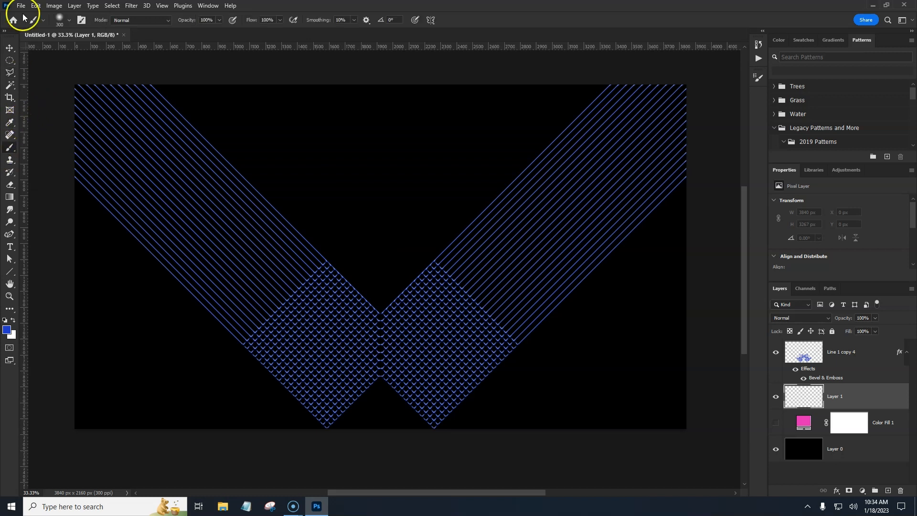
pyautogui.click(59, 20)
pyautogui.click(60, 20)
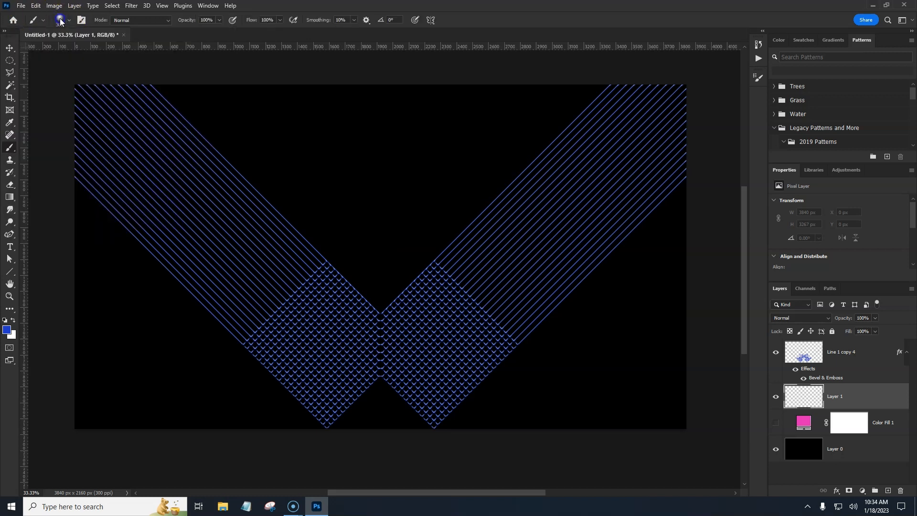
pyautogui.click(7, 331)
pyautogui.moveTo(777, 149); pyautogui.dragTo(755, 136)
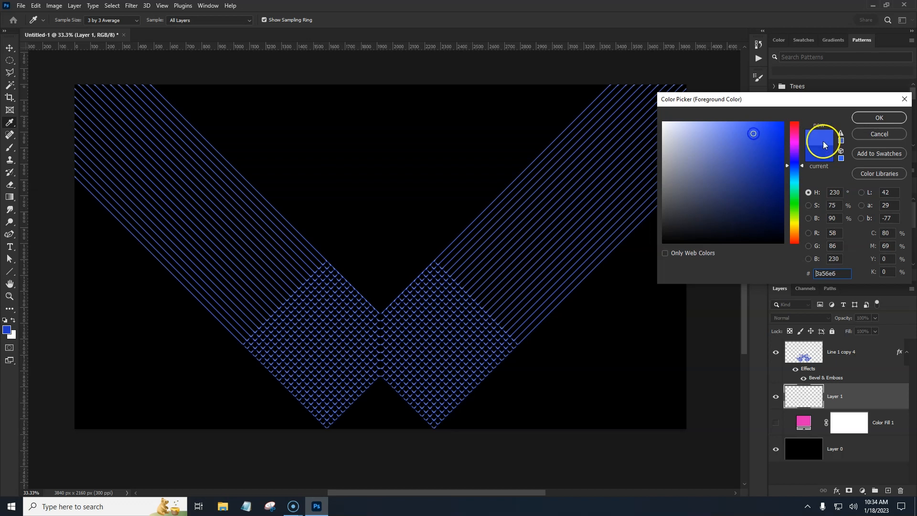
pyautogui.click(880, 118)
# Step: Enlarge the brush and paint soft blue strokes from the V's bottom centre to both upper corners
pyautogui.press(']')
pyautogui.press(']')
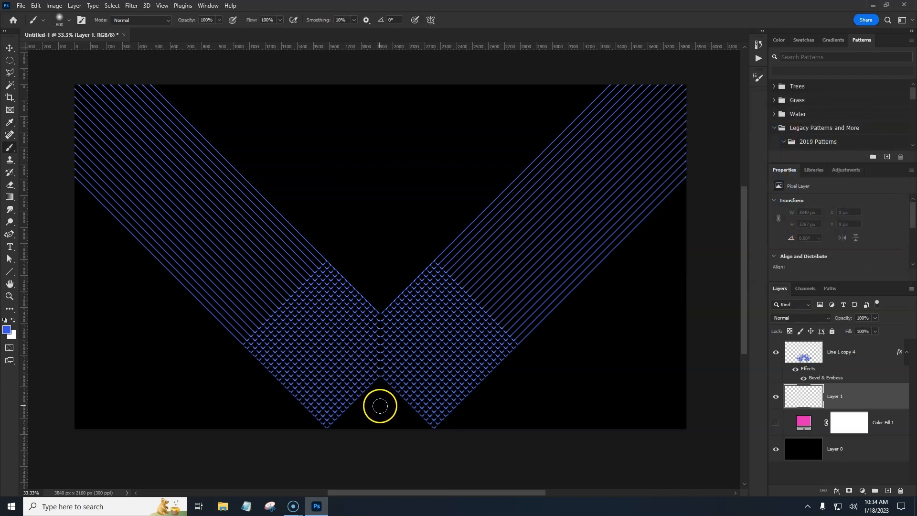
pyautogui.press(']')
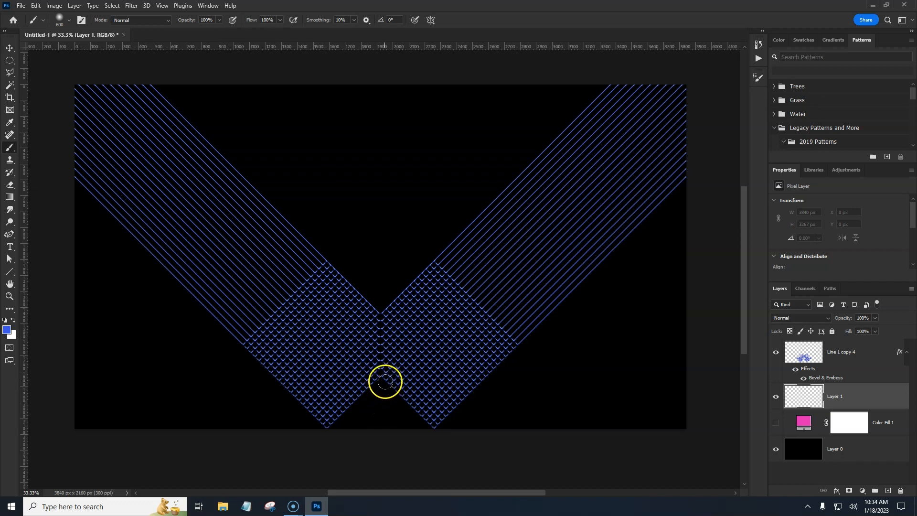
pyautogui.hotkey('ctrl', ';')
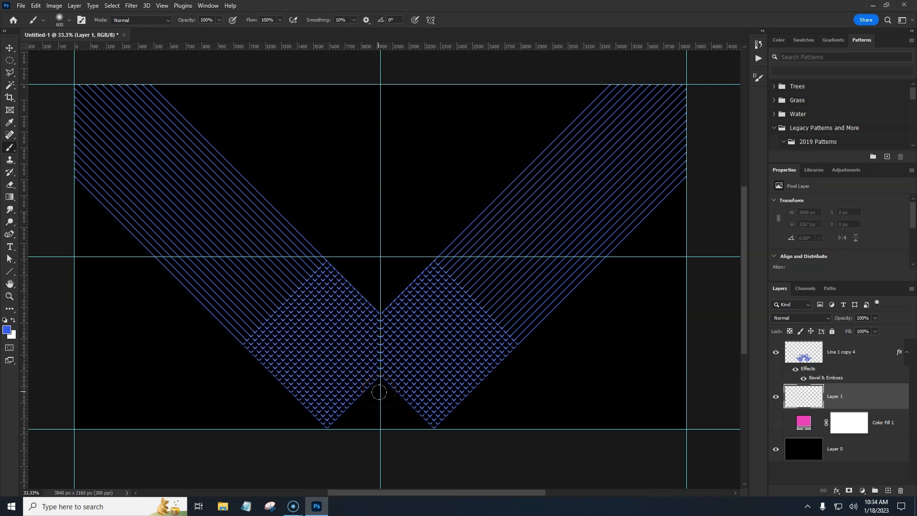
pyautogui.click(379, 392)
pyautogui.click(357, 352)
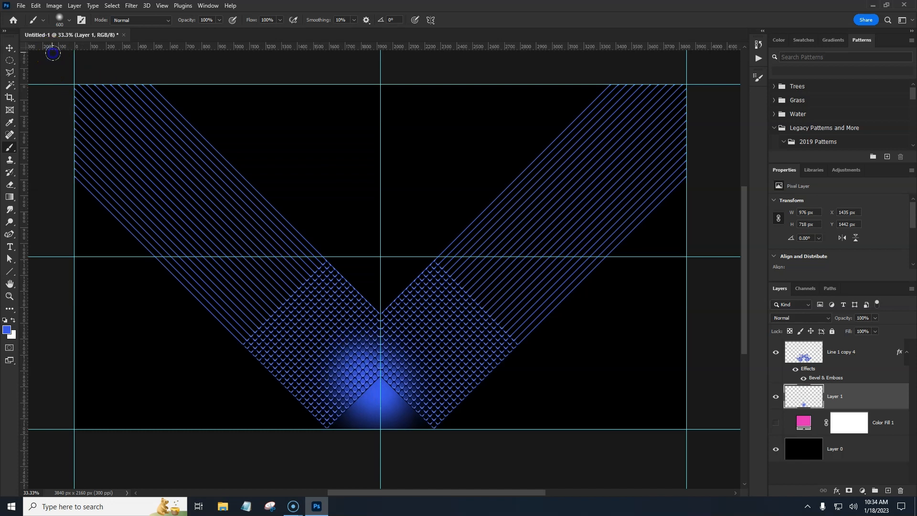
pyautogui.keyDown('shift'); pyautogui.click(52, 52); pyautogui.keyUp('shift')
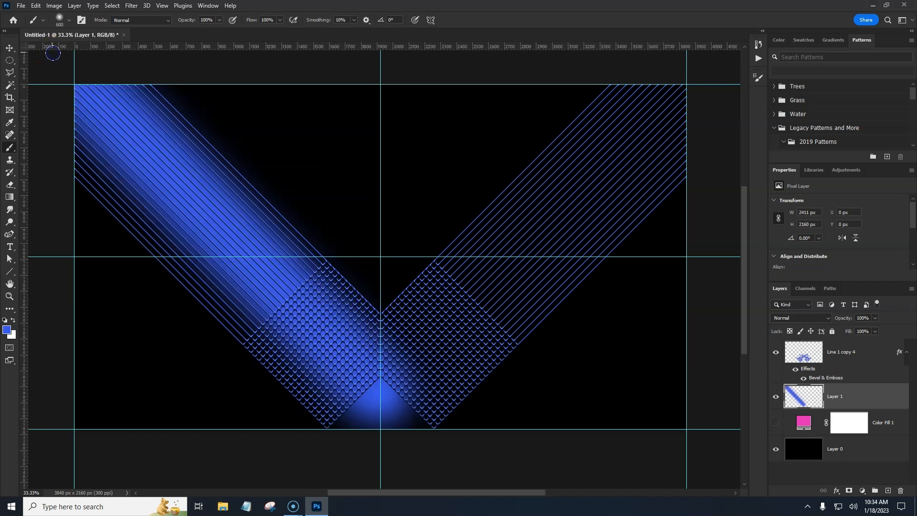
pyautogui.click(380, 392)
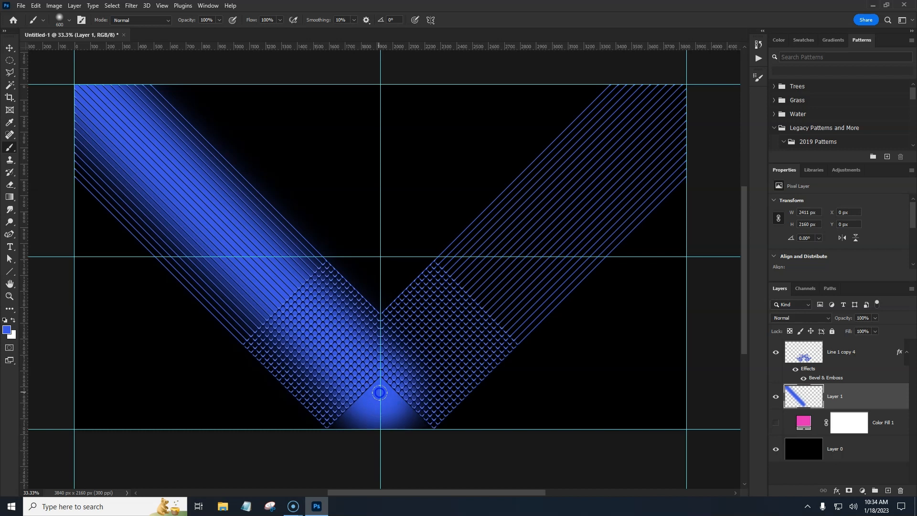
pyautogui.keyDown('shift'); pyautogui.click(695, 83); pyautogui.keyUp('shift')
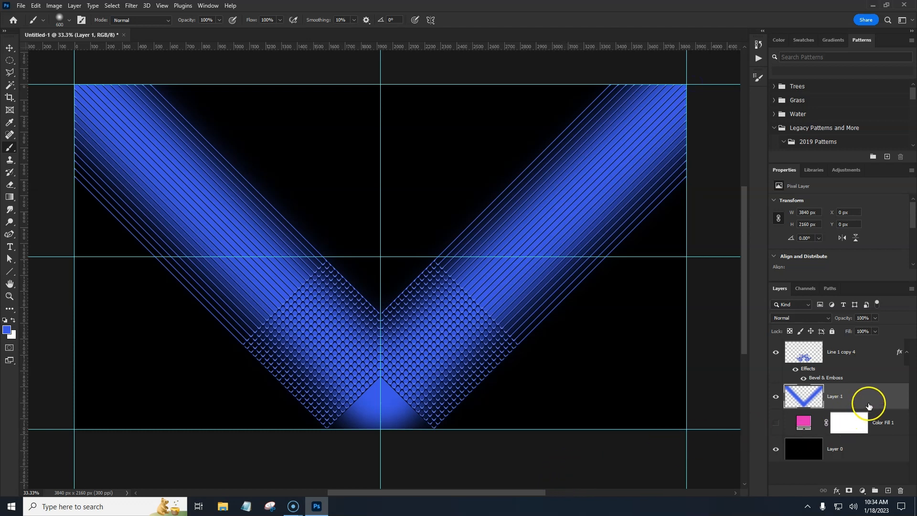
# Step: Add another layer and paint white strokes from the V's bottom centre to both upper corners
pyautogui.click(887, 491)
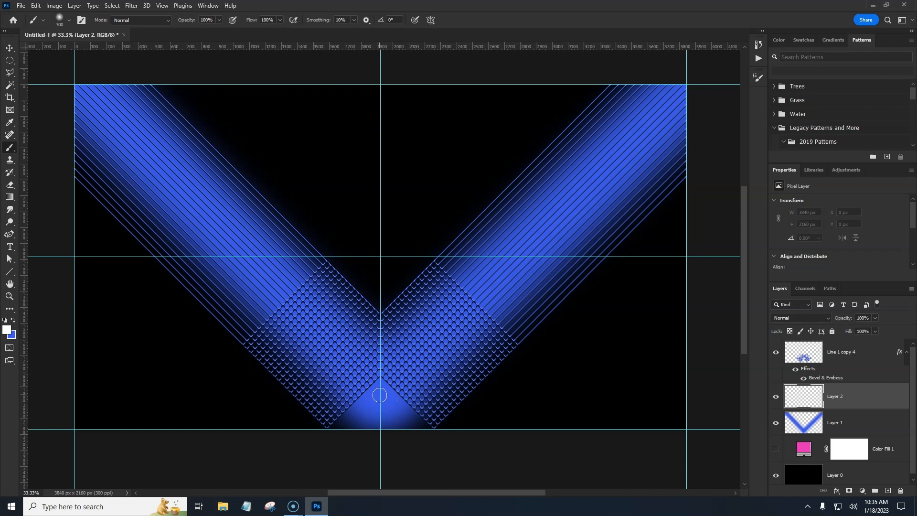
pyautogui.click(380, 394)
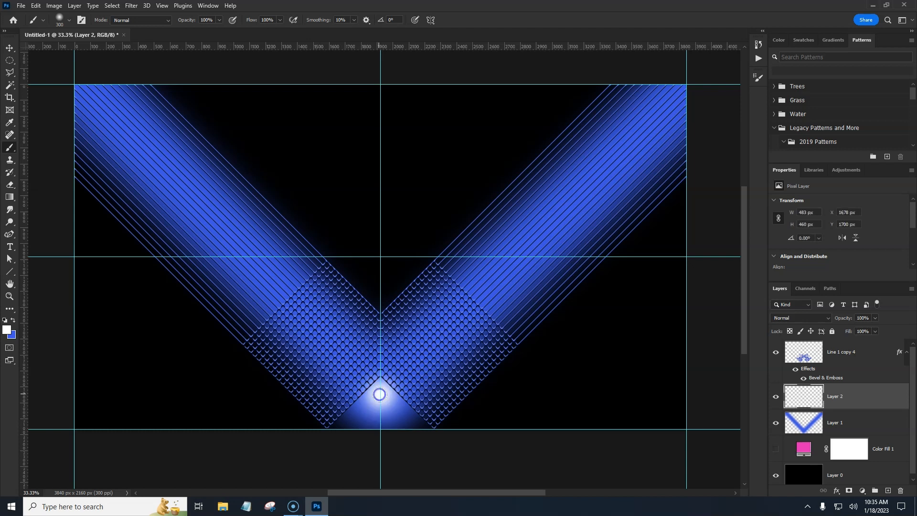
pyautogui.keyDown('shift'); pyautogui.click(70, 78); pyautogui.keyUp('shift')
pyautogui.click(380, 391)
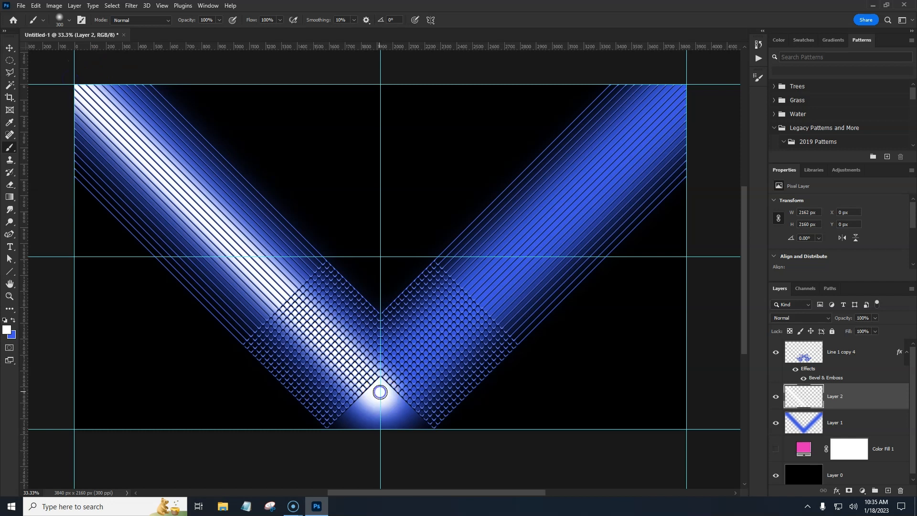
pyautogui.keyDown('shift'); pyautogui.click(690, 80); pyautogui.keyUp('shift')
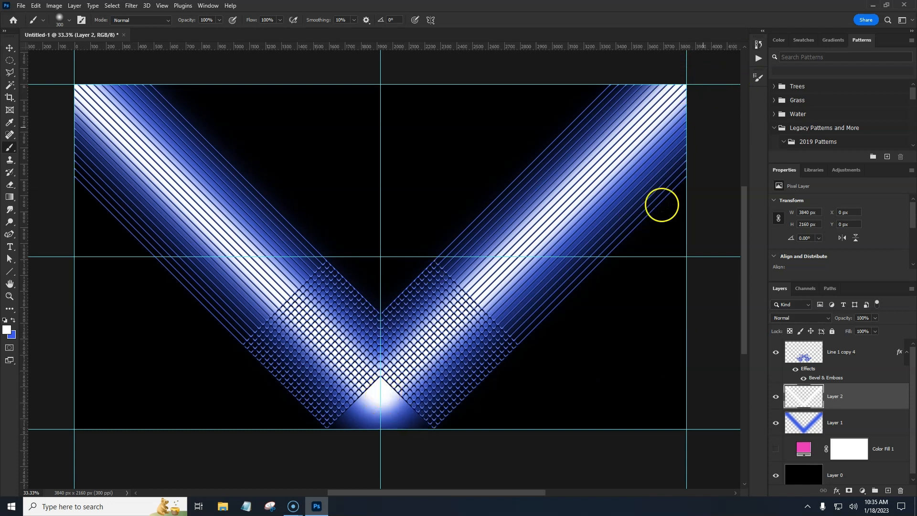
pyautogui.click(297, 145)
pyautogui.keyDown('shift'); pyautogui.click(500, 146); pyautogui.keyUp('shift')
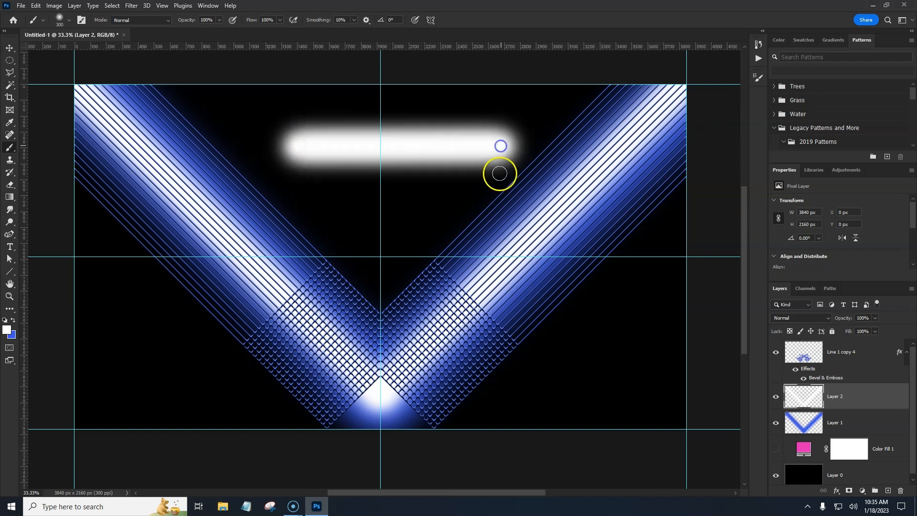
pyautogui.hotkey('ctrl', 'z')
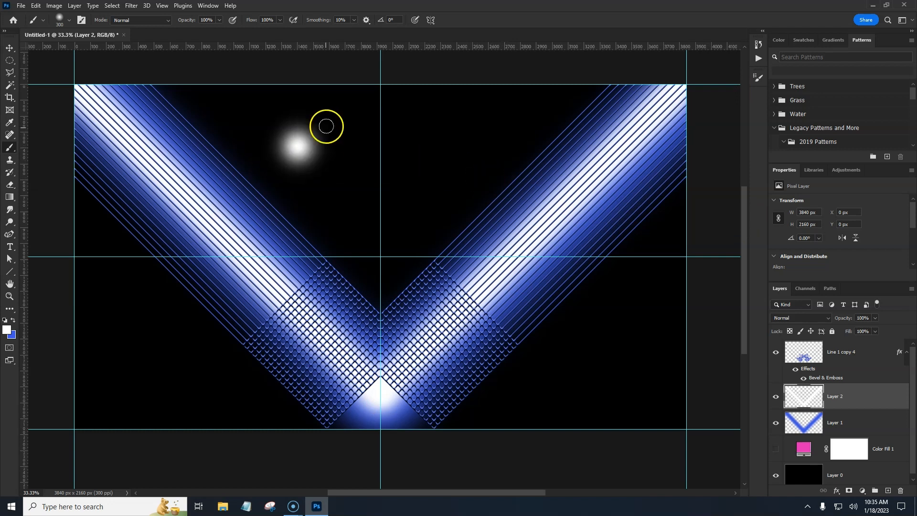
pyautogui.hotkey('ctrl', 'z')
pyautogui.click(226, 83)
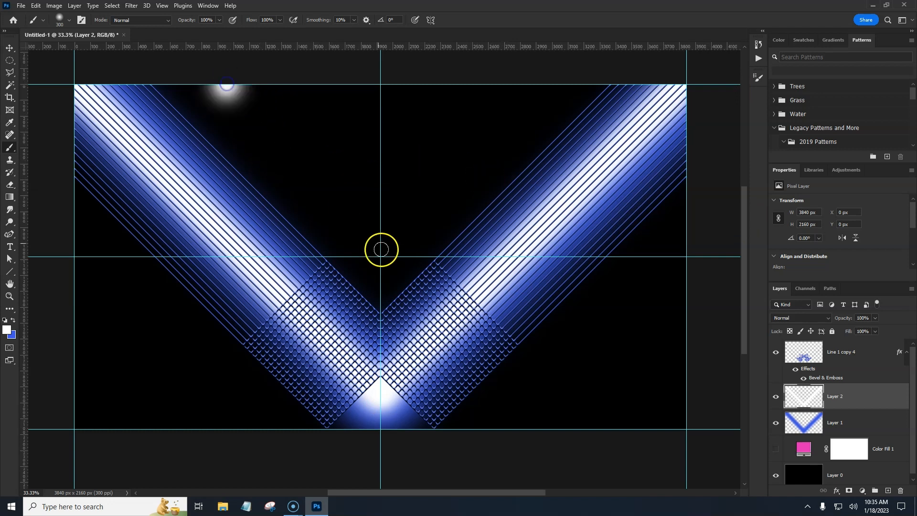
pyautogui.keyDown('shift'); pyautogui.click(382, 263); pyautogui.keyUp('shift')
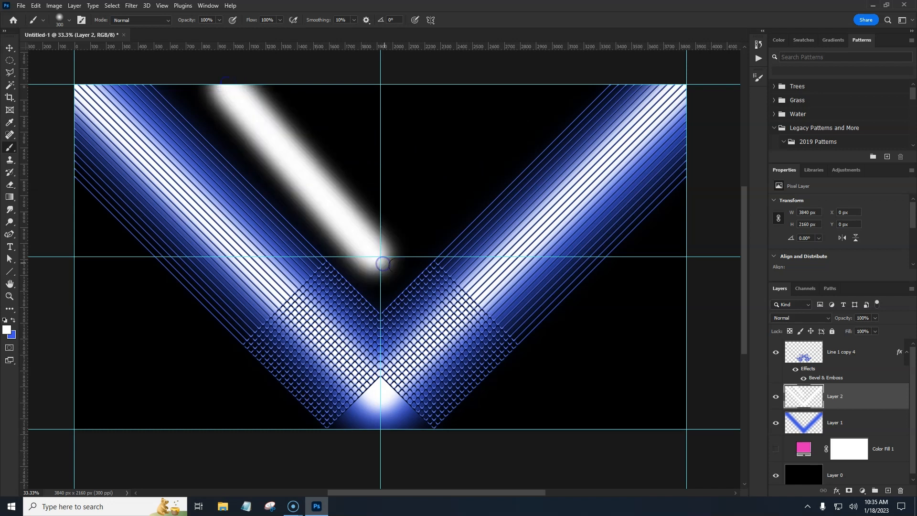
pyautogui.hotkey('ctrl', 'z')
pyautogui.hotkey('ctrl', 'z')
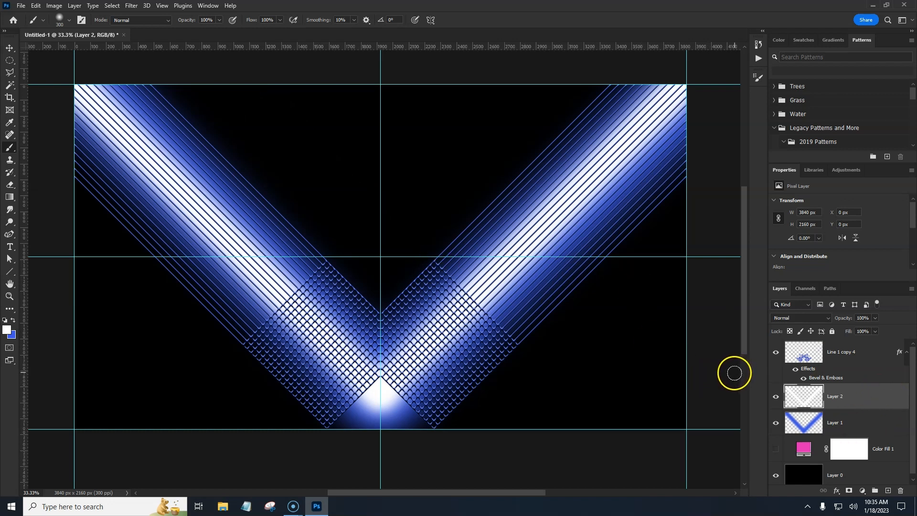
# Step: Group the two painted layers together and add a layer mask to the group
pyautogui.keyDown('shift'); pyautogui.click(860, 423); pyautogui.keyUp('shift')
pyautogui.click(875, 490)
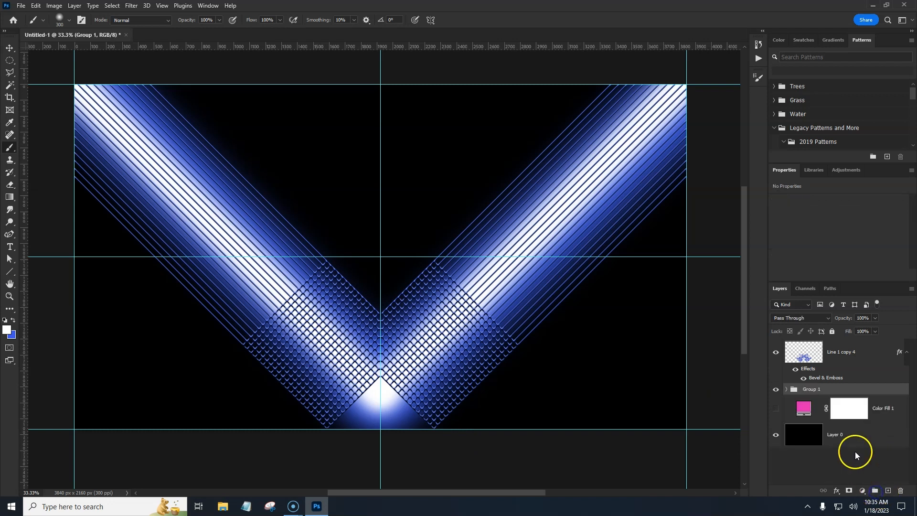
pyautogui.click(849, 491)
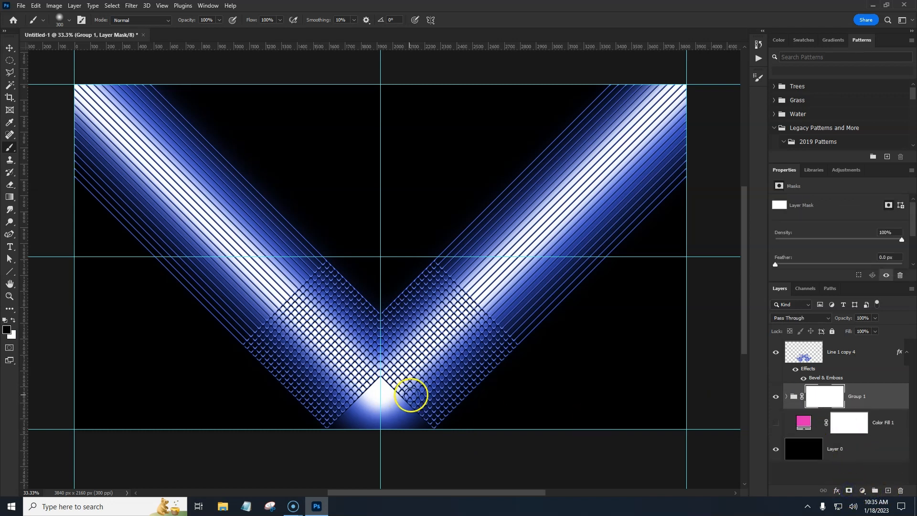
# Step: Select the triangle below the V's inner vertex with the Polygonal Lasso and fill it black in the group mask
pyautogui.press('l')
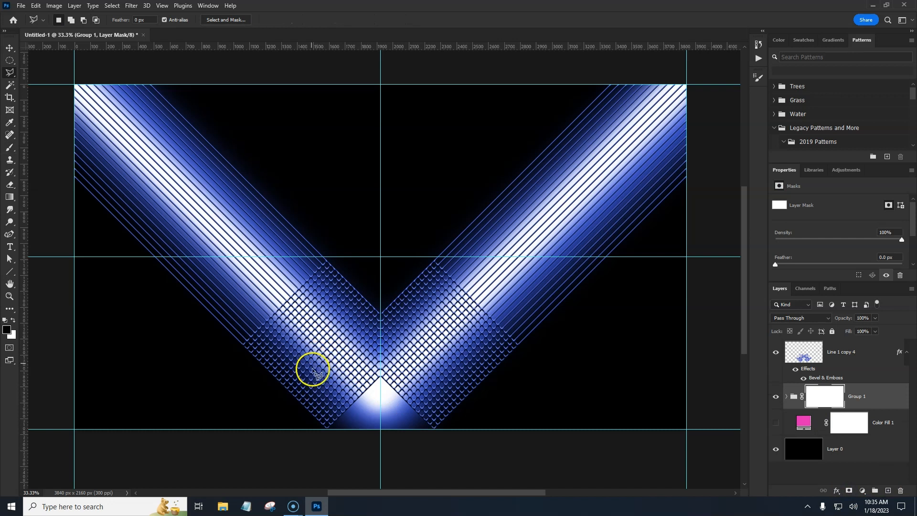
pyautogui.hotkey('ctrl', '+')
pyautogui.hotkey('ctrl', '+')
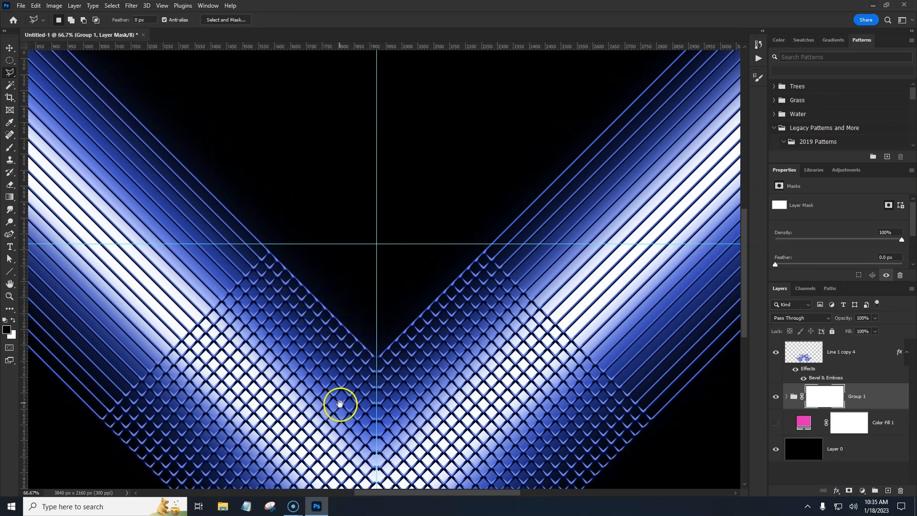
pyautogui.moveTo(340, 403); pyautogui.dragTo(338, 184)
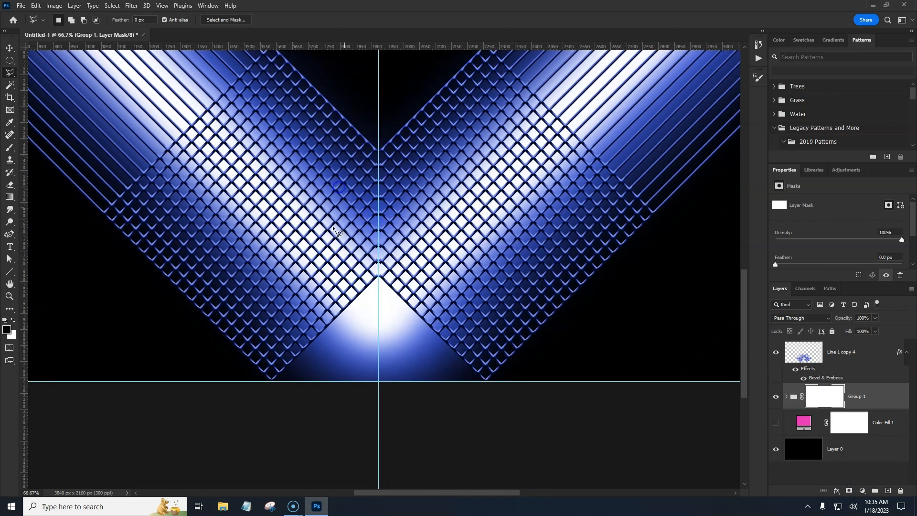
pyautogui.click(378, 276)
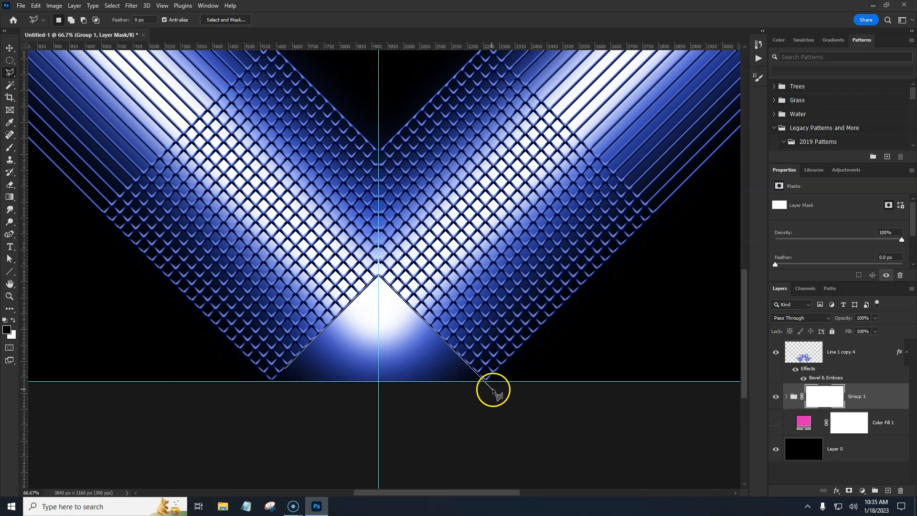
pyautogui.click(266, 412)
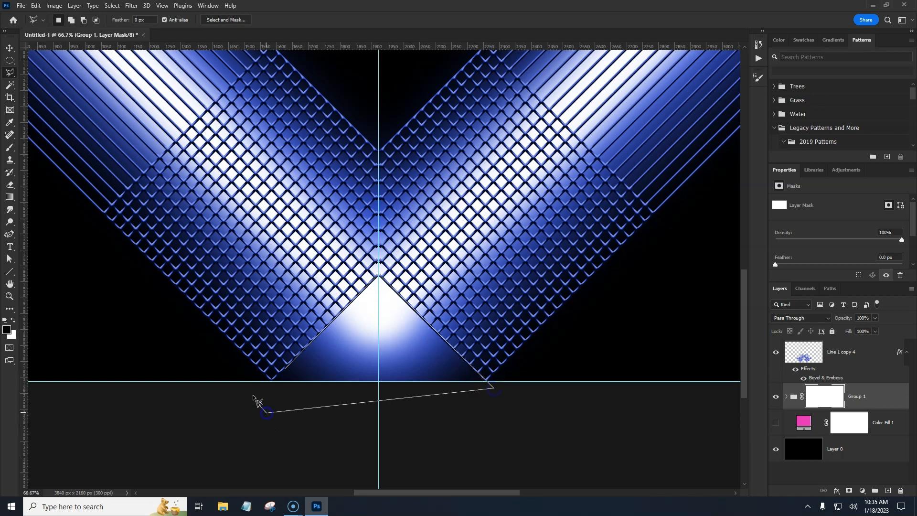
pyautogui.click(286, 369)
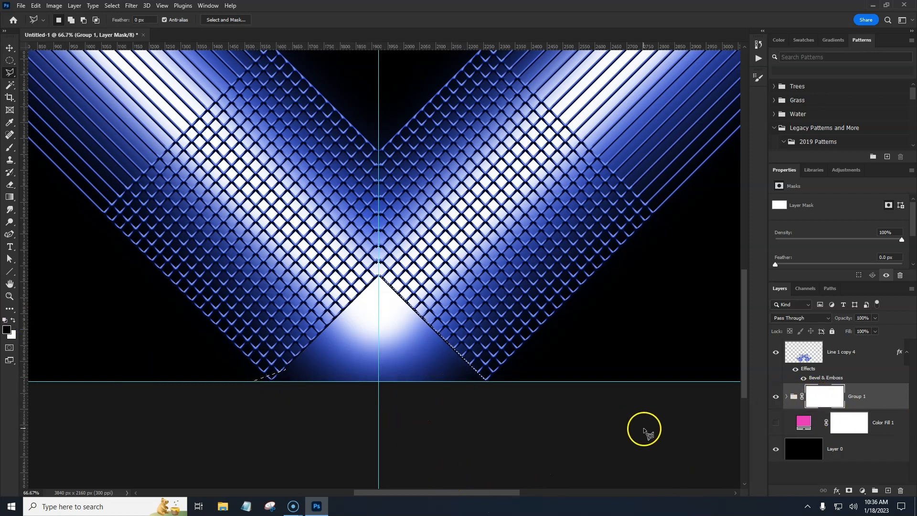
pyautogui.hotkey('alt', 'BackSpace')
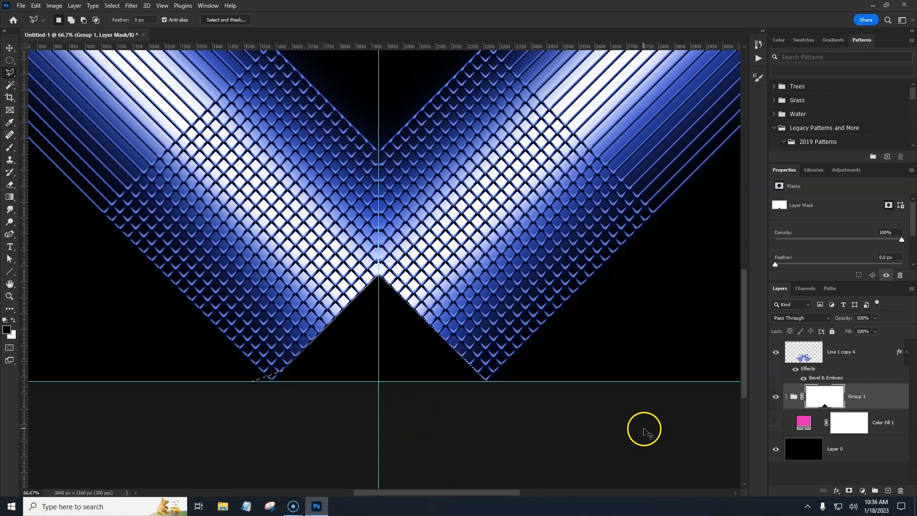
# Step: Add a new layer and paint a soft glowing dot on the centre guide above the V
pyautogui.hotkey('ctrl', '-')
pyautogui.hotkey('ctrl', '-')
pyautogui.hotkey('ctrl', '-')
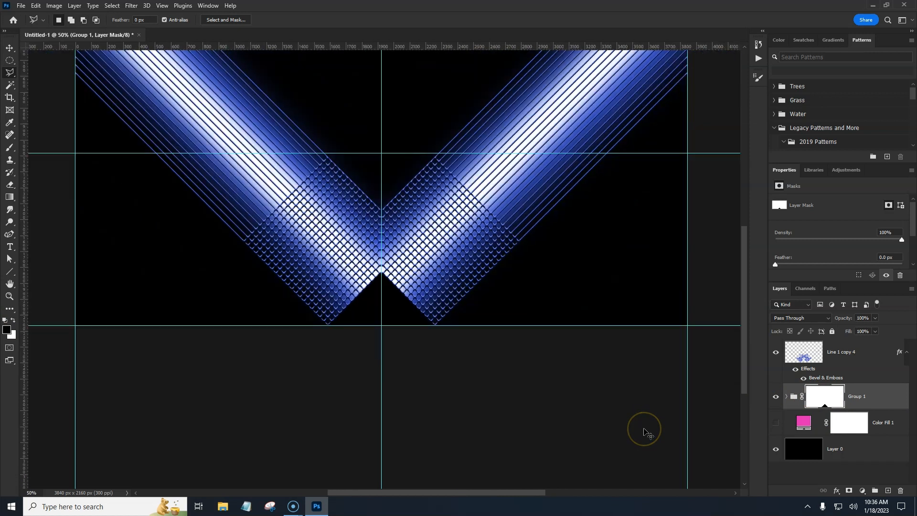
pyautogui.scroll(3, 493, 301)
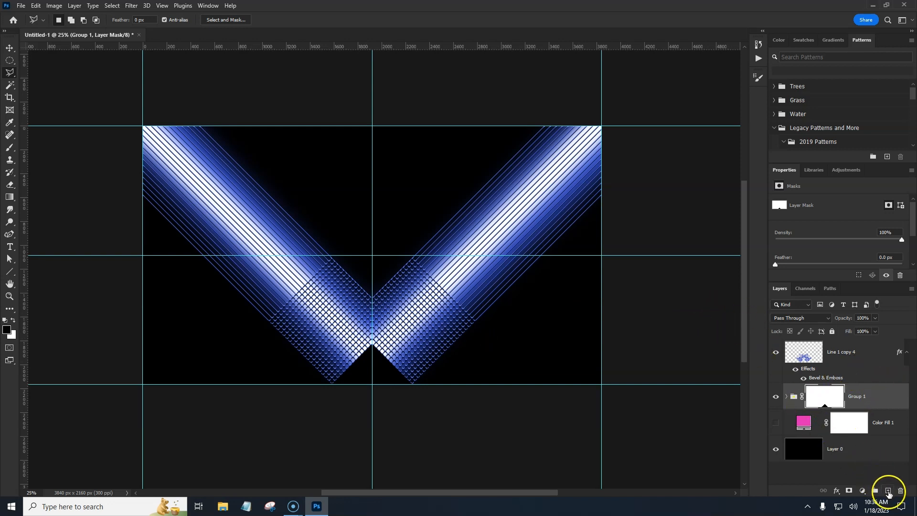
pyautogui.click(889, 492)
pyautogui.click(801, 402)
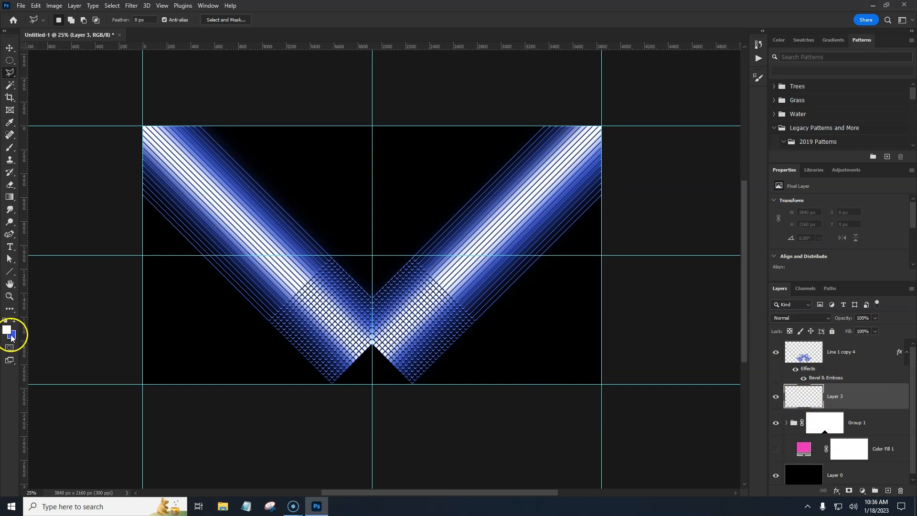
pyautogui.press('b')
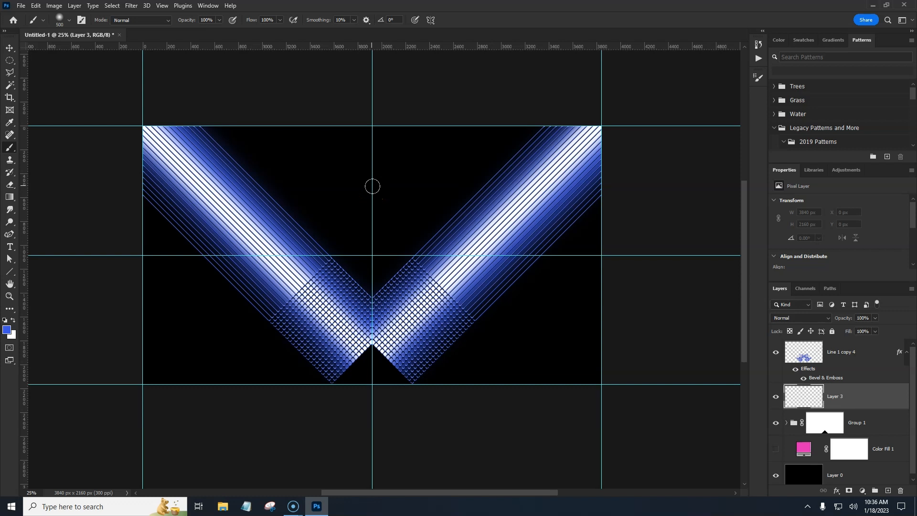
pyautogui.click(372, 185)
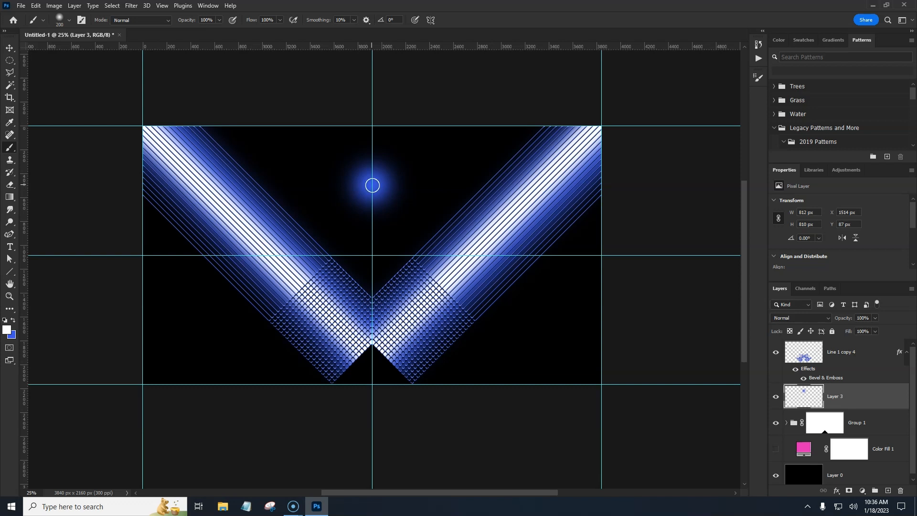
pyautogui.click(372, 185)
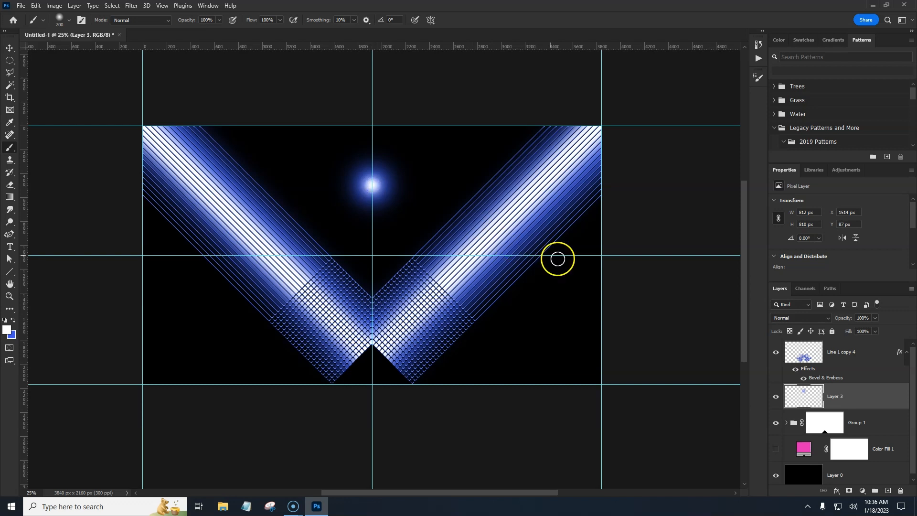
# Step: Free-transform the dot, squashing it vertically and stretching it into a thin horizontal flare about 3075 px wide
pyautogui.click(847, 398)
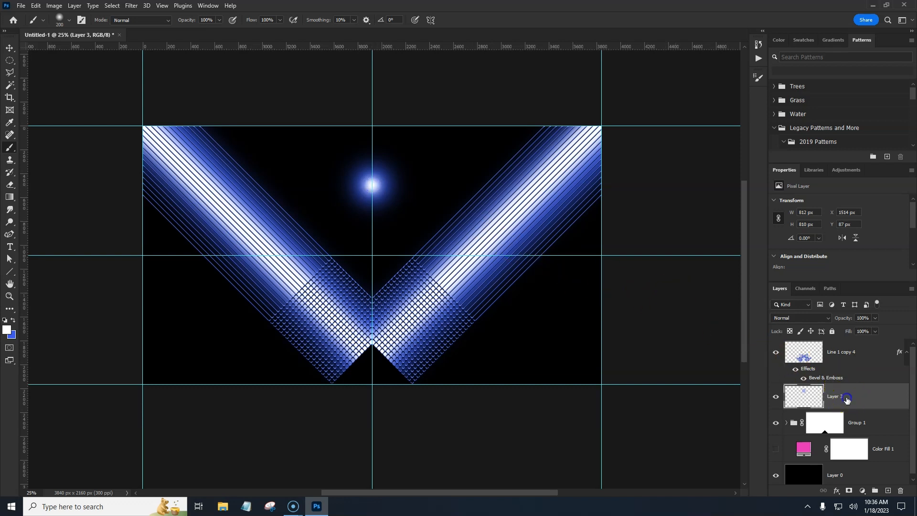
pyautogui.hotkey('ctrl', 't')
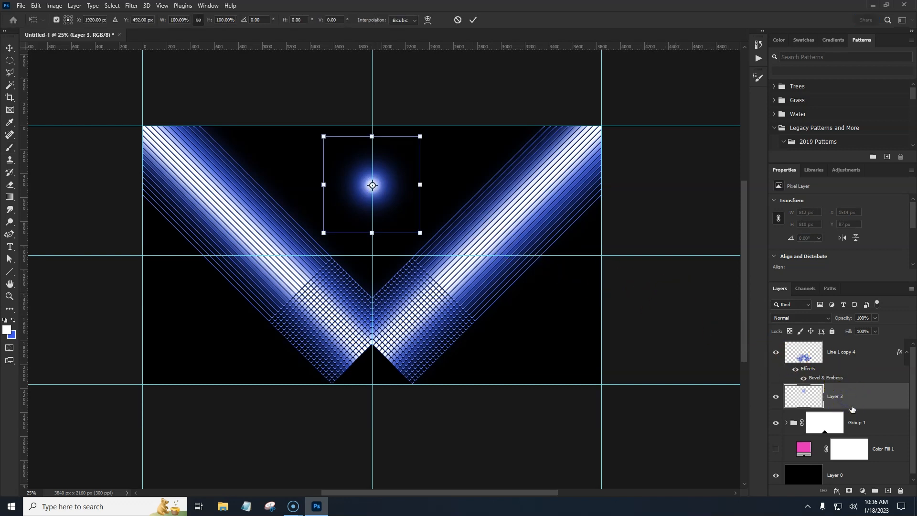
pyautogui.moveTo(372, 139); pyautogui.dragTo(365, 219)
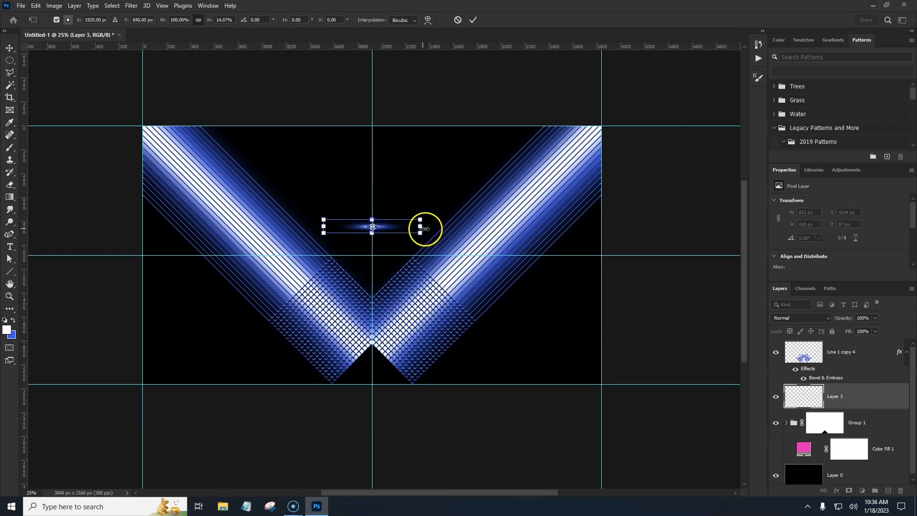
pyautogui.moveTo(420, 226); pyautogui.dragTo(557, 225)
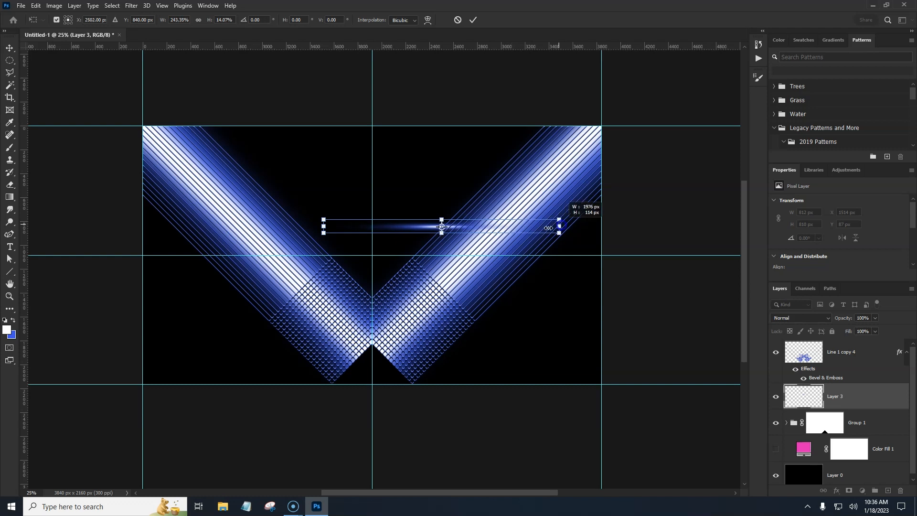
pyautogui.moveTo(323, 226); pyautogui.dragTo(184, 226)
pyautogui.press('Return')
# Step: Rotate the flare to match the right arm's diagonal and move it onto the right arm
pyautogui.press('b')
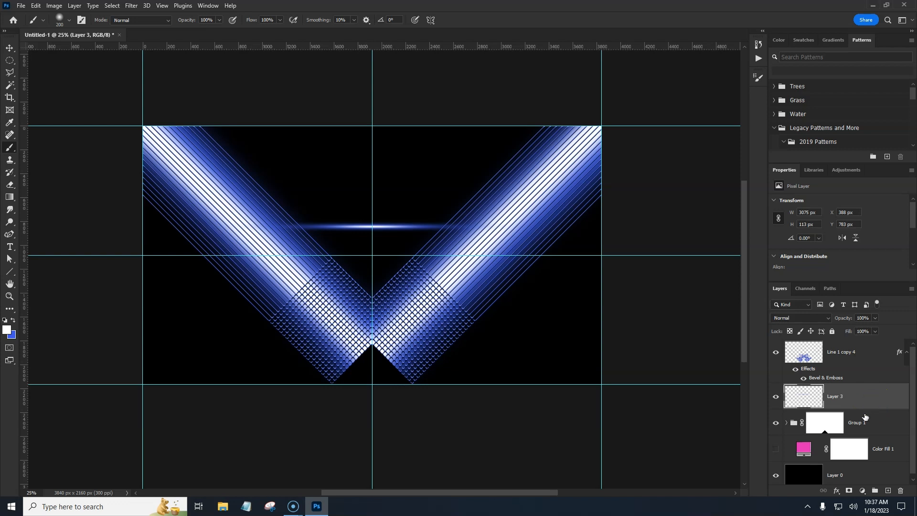
pyautogui.hotkey('ctrl', 't')
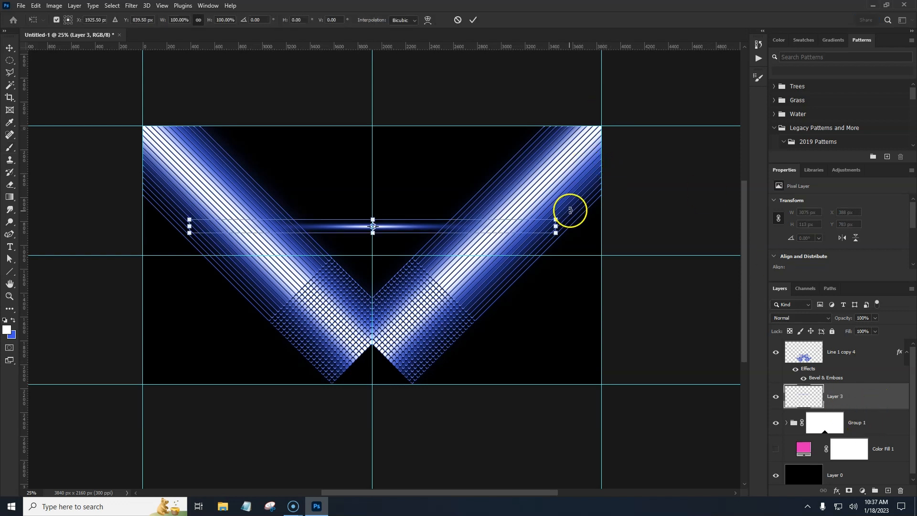
pyautogui.moveTo(583, 189); pyautogui.dragTo(486, 92)
pyautogui.moveTo(382, 216)
pyautogui.mouseDown()
pyautogui.moveTo(449, 184)
pyautogui.moveTo(466, 189)
pyautogui.mouseUp()
pyautogui.press('Return')
# Step: Duplicate the flare and move the copy down along the outer edge of the V's right arm
pyautogui.press('b')
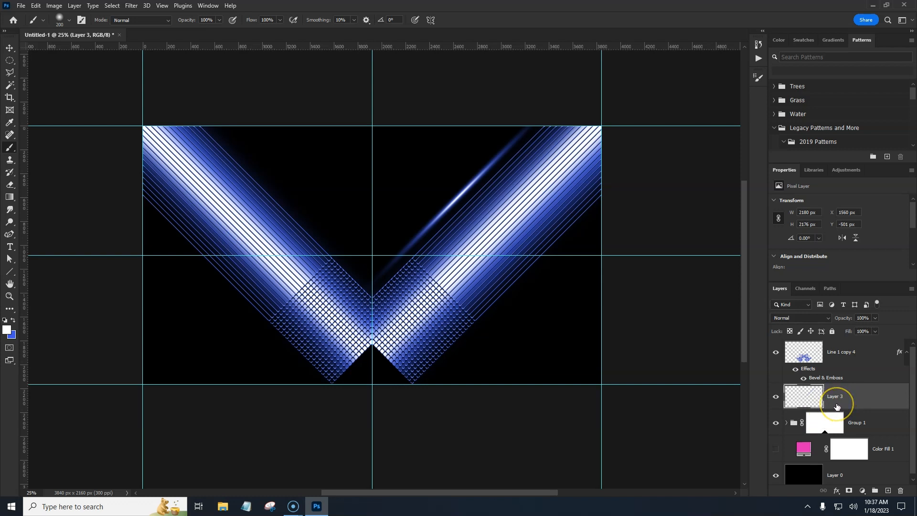
pyautogui.hotkey('ctrl', 'j')
pyautogui.hotkey('ctrl', 't')
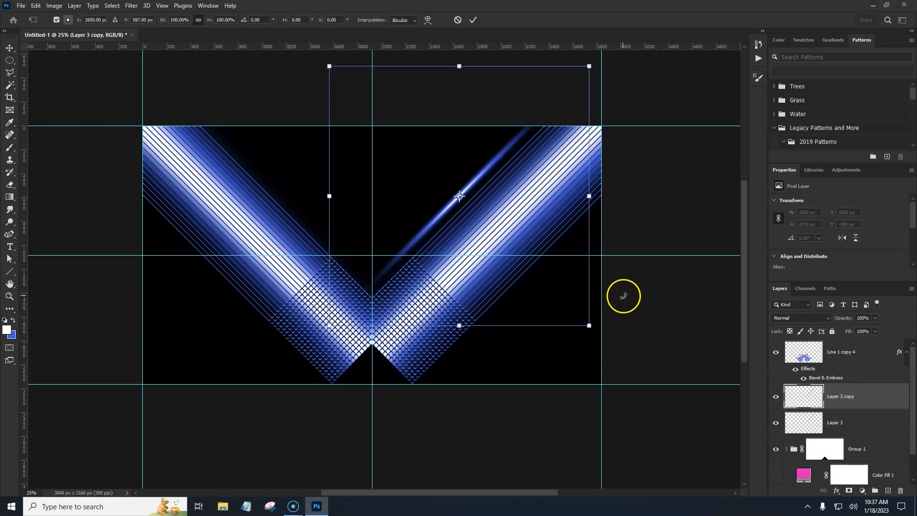
pyautogui.moveTo(549, 282); pyautogui.dragTo(623, 362)
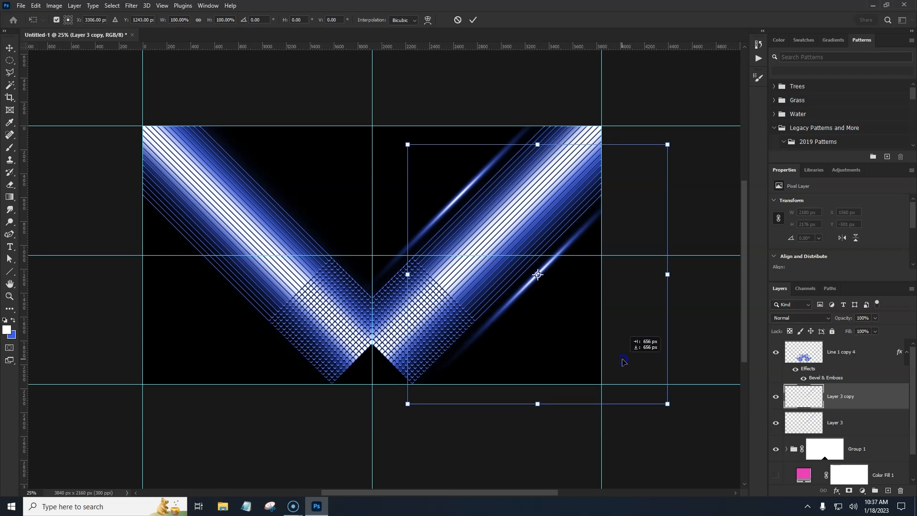
pyautogui.moveTo(567, 332); pyautogui.dragTo(519, 367)
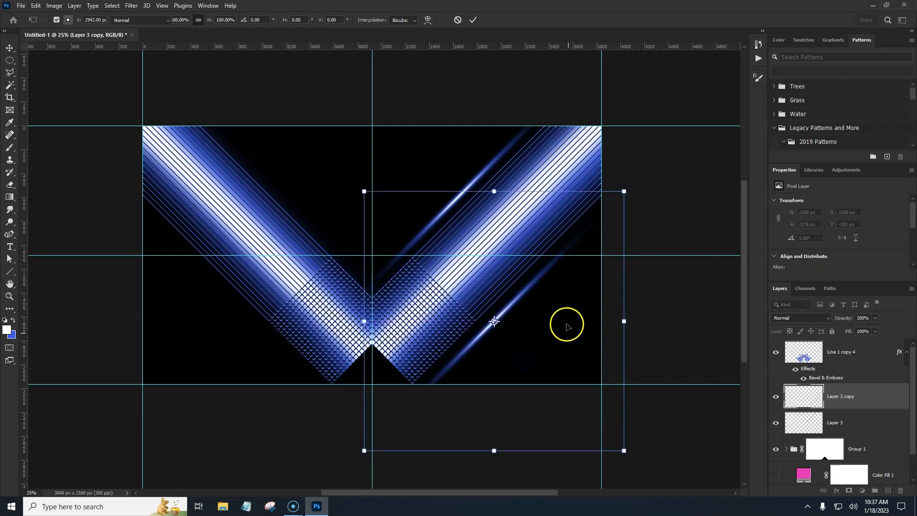
pyautogui.press('Return')
# Step: Duplicate both flare layers, flip the copies horizontally, and move them onto the V's left arm
pyautogui.press('b')
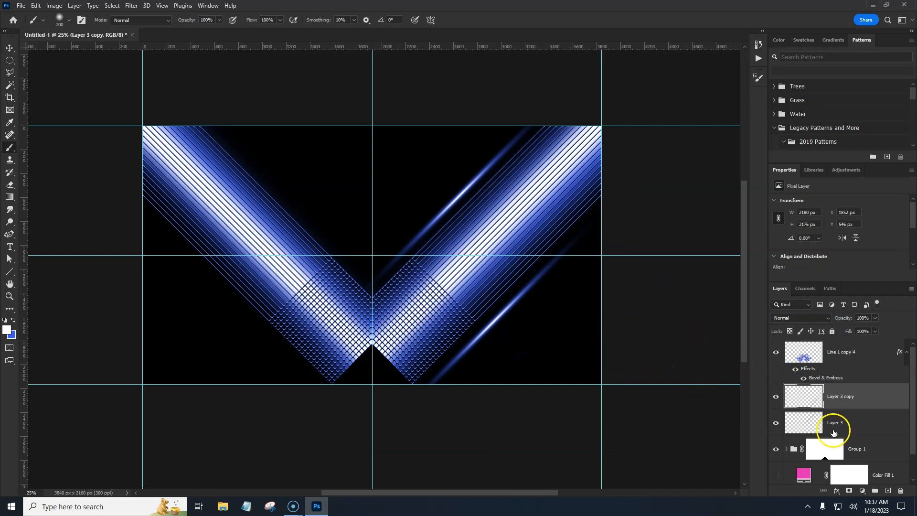
pyautogui.keyDown('shift'); pyautogui.click(860, 421); pyautogui.keyUp('shift')
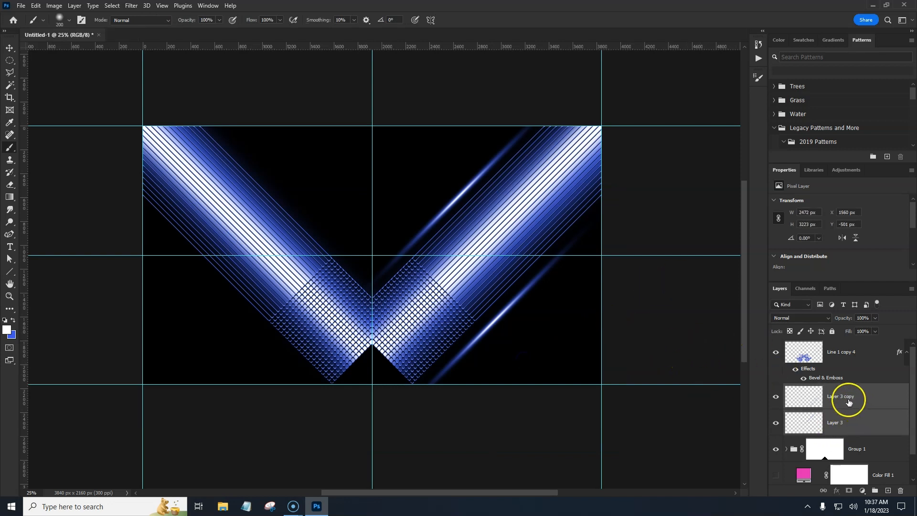
pyautogui.hotkey('ctrl', 'j')
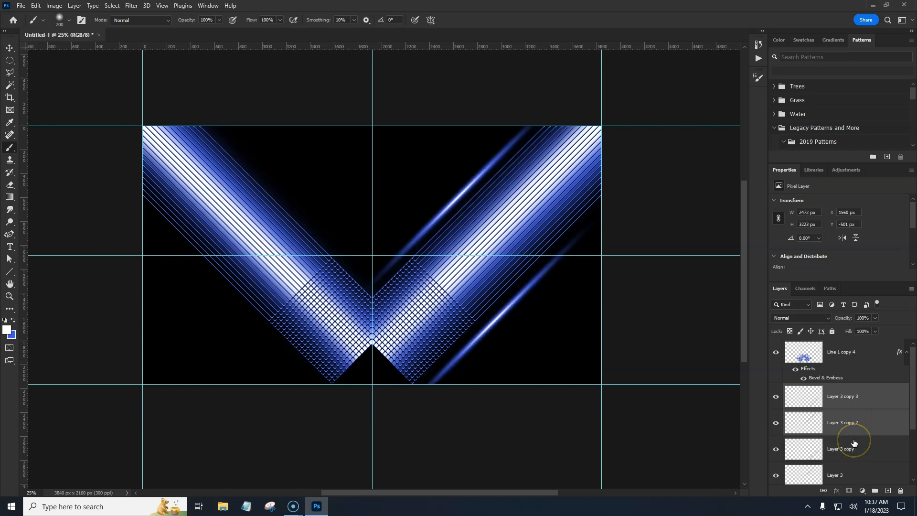
pyautogui.hotkey('ctrl', 't')
pyautogui.rightClick(561, 330)
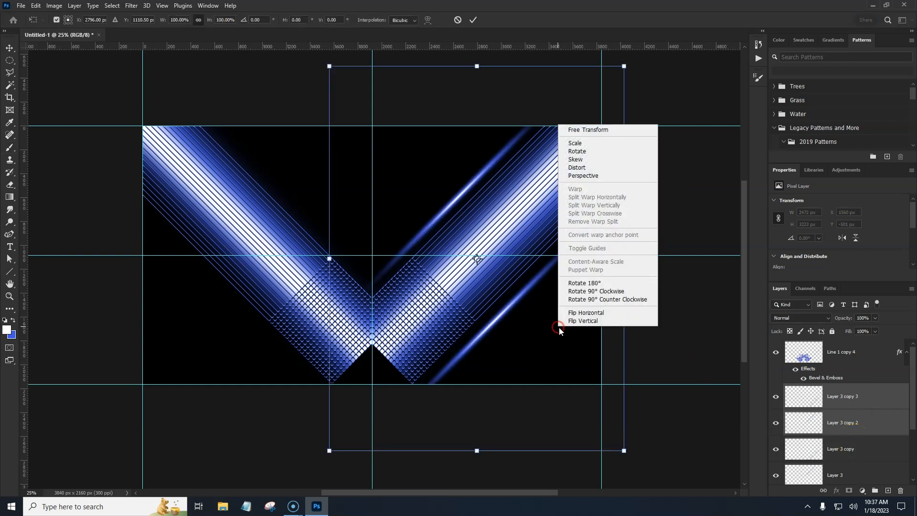
pyautogui.click(569, 310)
pyautogui.moveTo(543, 342); pyautogui.dragTo(333, 337)
pyautogui.press('Return')
# Step: Toggle the guides off and on to preview the flares
pyautogui.press('b')
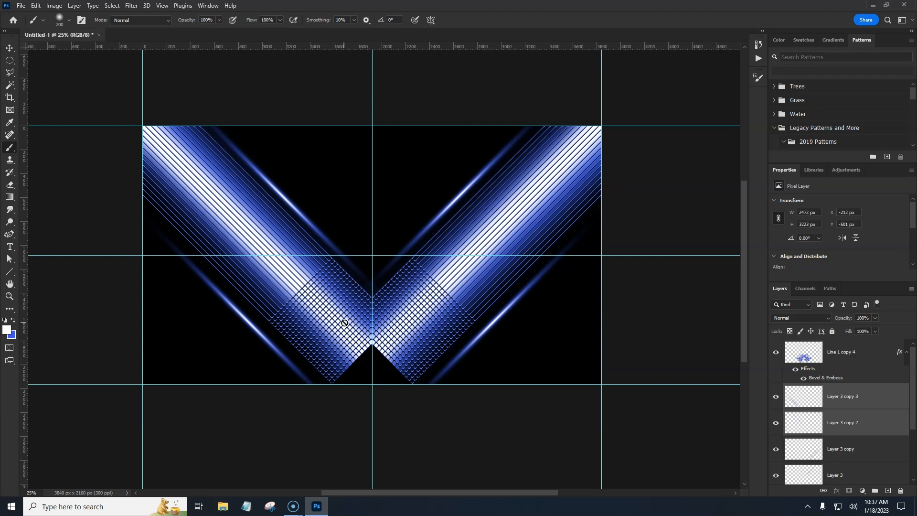
pyautogui.hotkey('ctrl', ';')
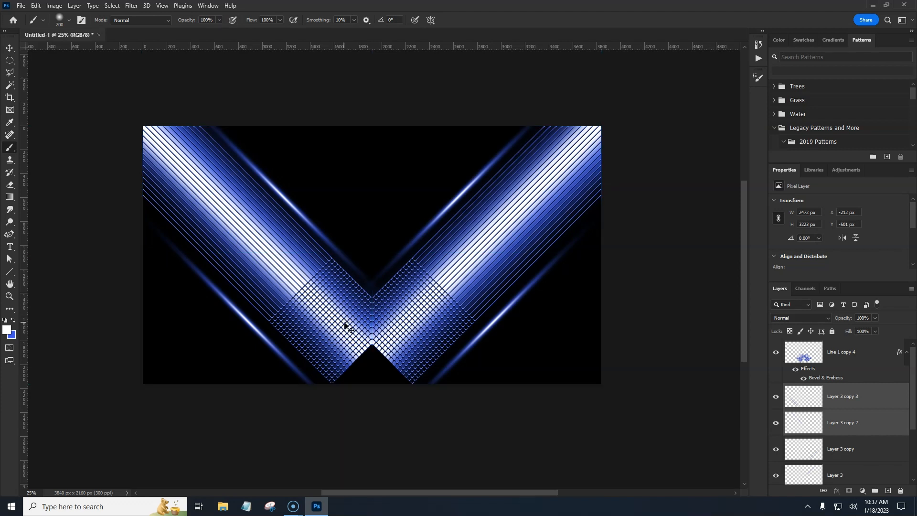
pyautogui.hotkey('ctrl', ';')
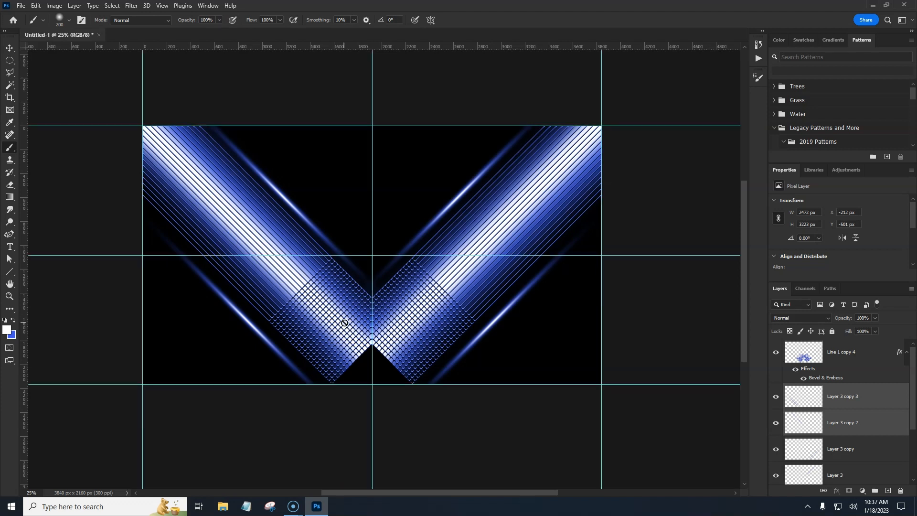
# Step: Group the four flare layers and name the group flare lines
pyautogui.click(884, 401)
pyautogui.keyDown('shift'); pyautogui.click(874, 474); pyautogui.keyUp('shift')
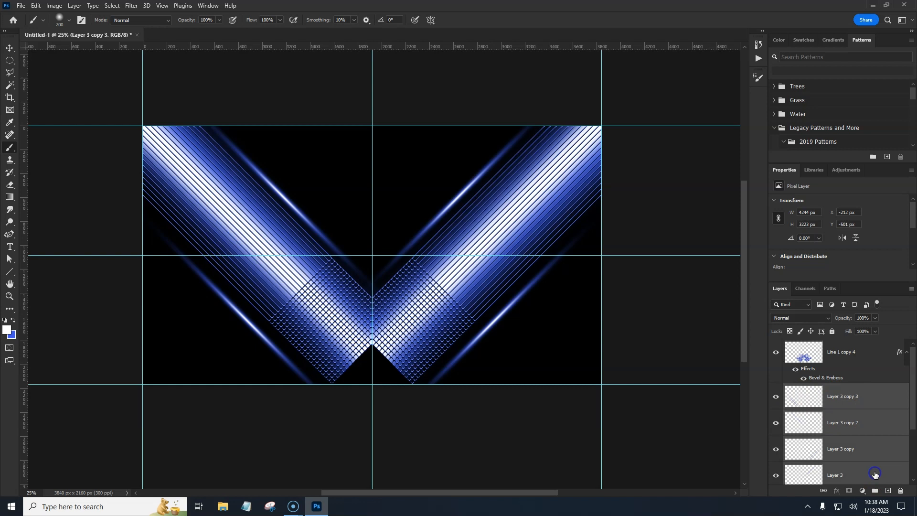
pyautogui.moveTo(912, 423); pyautogui.dragTo(914, 433)
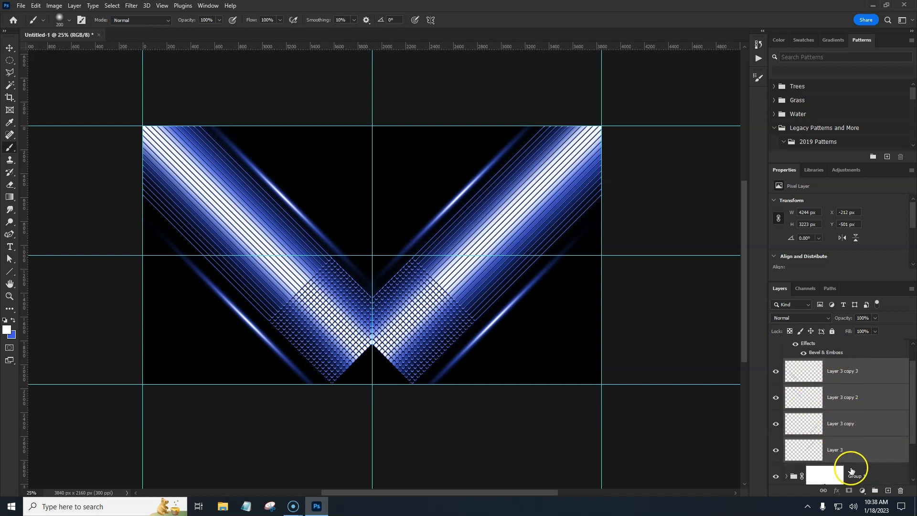
pyautogui.click(874, 491)
pyautogui.click(816, 390)
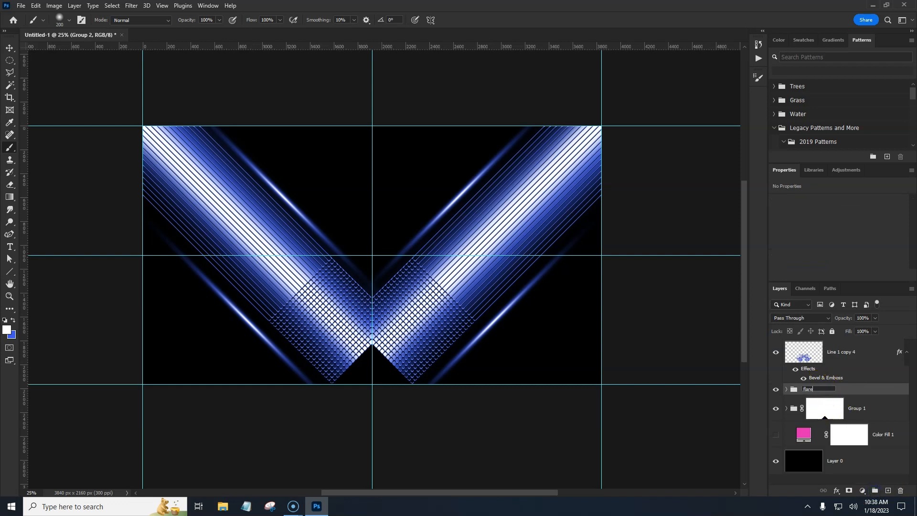
pyautogui.click(828, 388)
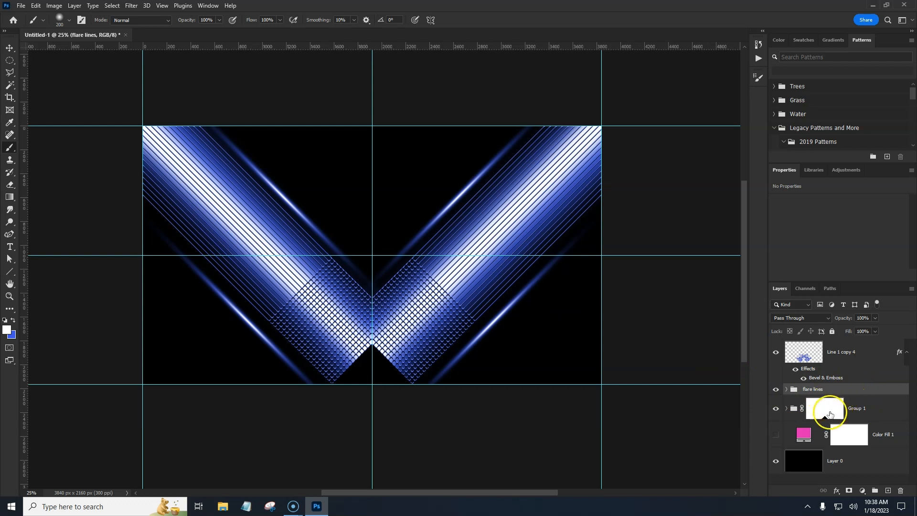
# Step: Add a new empty layer directly above the Color Fill layer
pyautogui.click(776, 409)
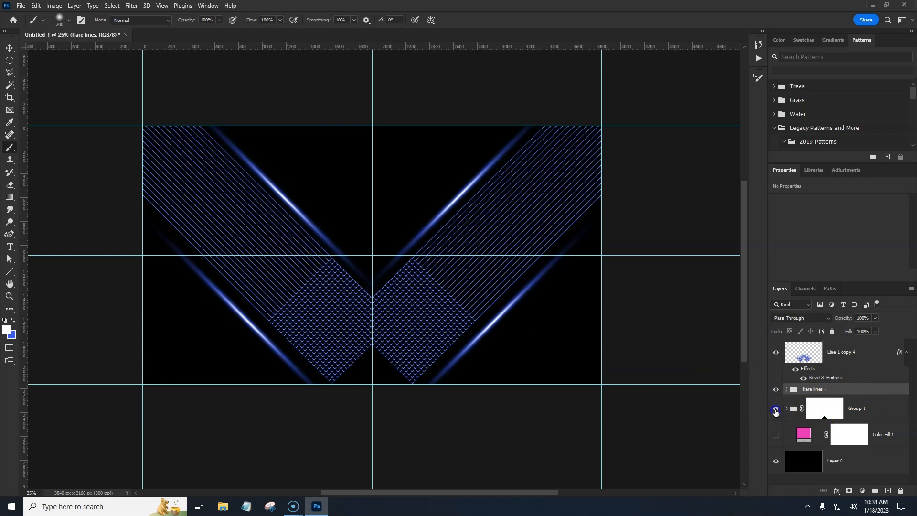
pyautogui.click(776, 410)
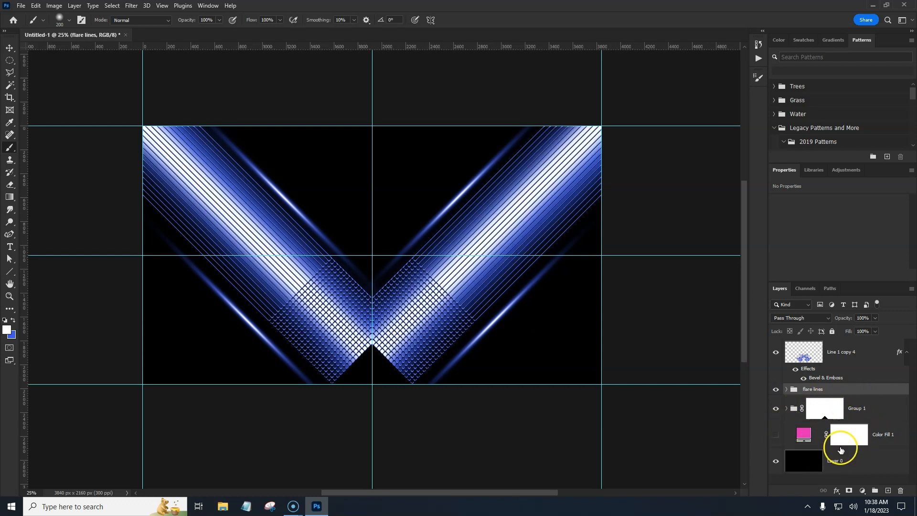
pyautogui.click(888, 445)
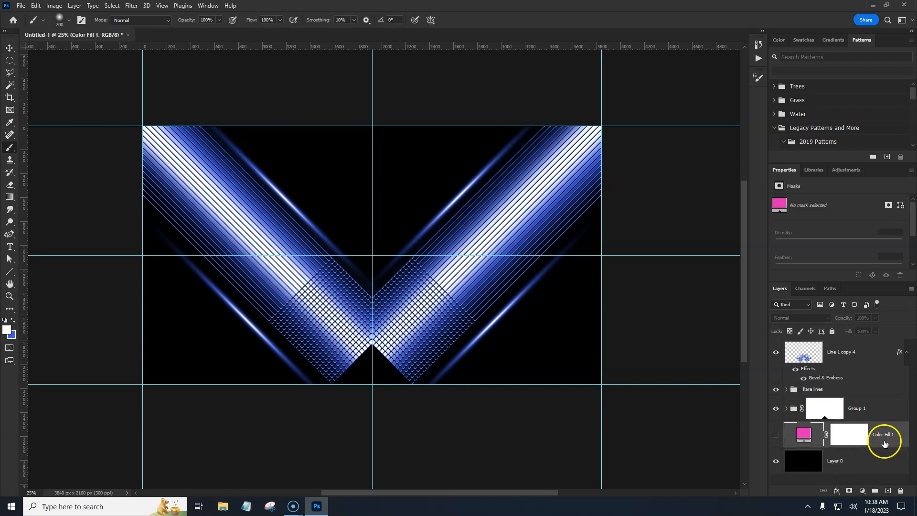
pyautogui.click(888, 491)
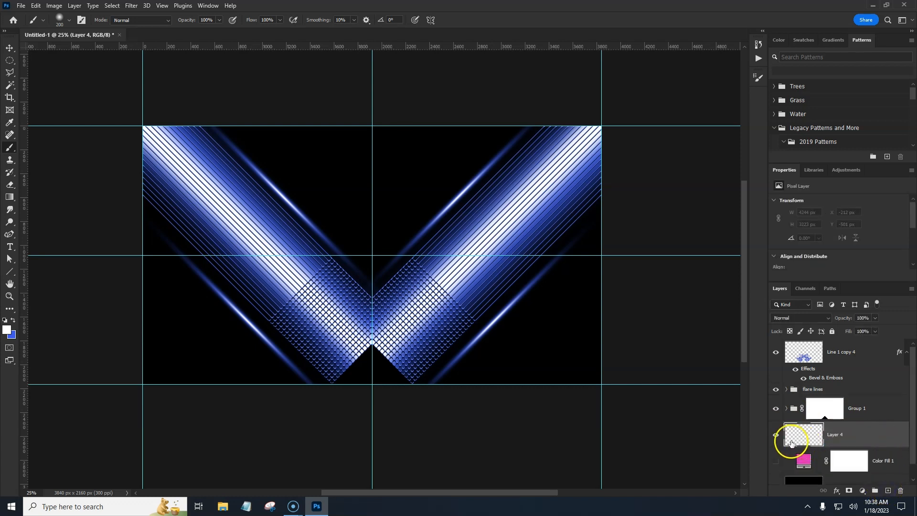
# Step: Draw a circular selection about 905 px across with the Elliptical Marquee near the left arm's lower outer edge
pyautogui.click(9, 61)
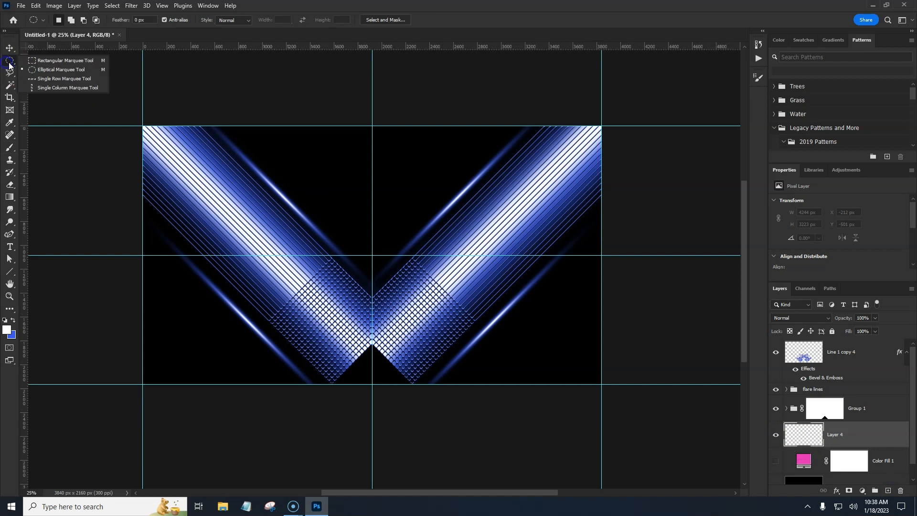
pyautogui.click(47, 71)
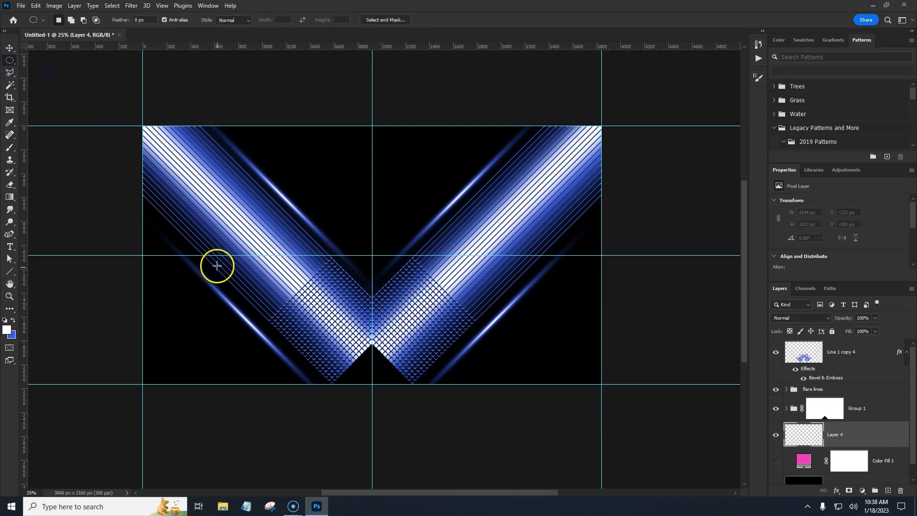
pyautogui.moveTo(191, 256); pyautogui.dragTo(305, 350)
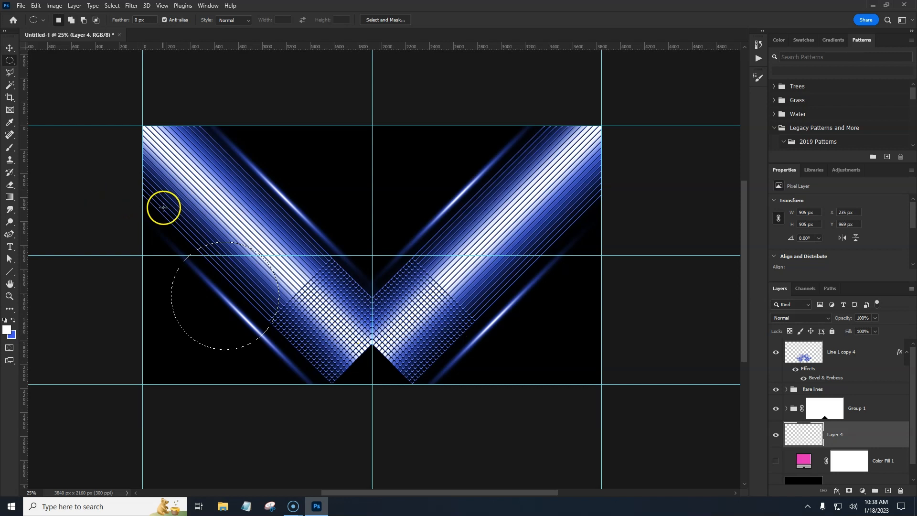
# Step: Fill the circular selection with the blue-to-gray linear gradient using the Gradient tool
pyautogui.click(11, 200)
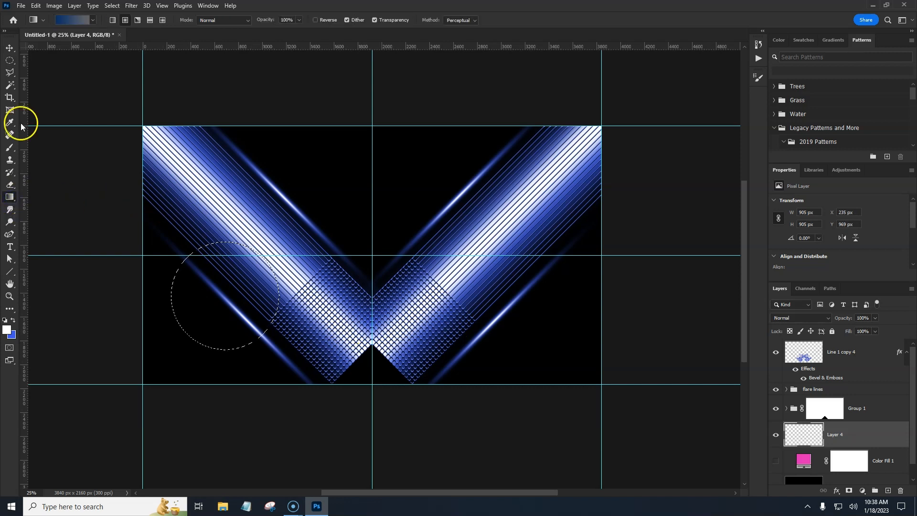
pyautogui.click(69, 25)
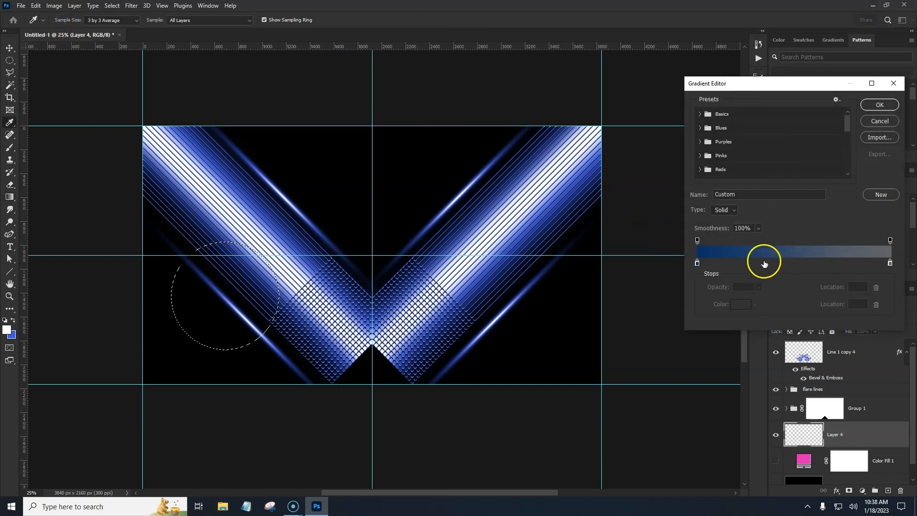
pyautogui.click(878, 106)
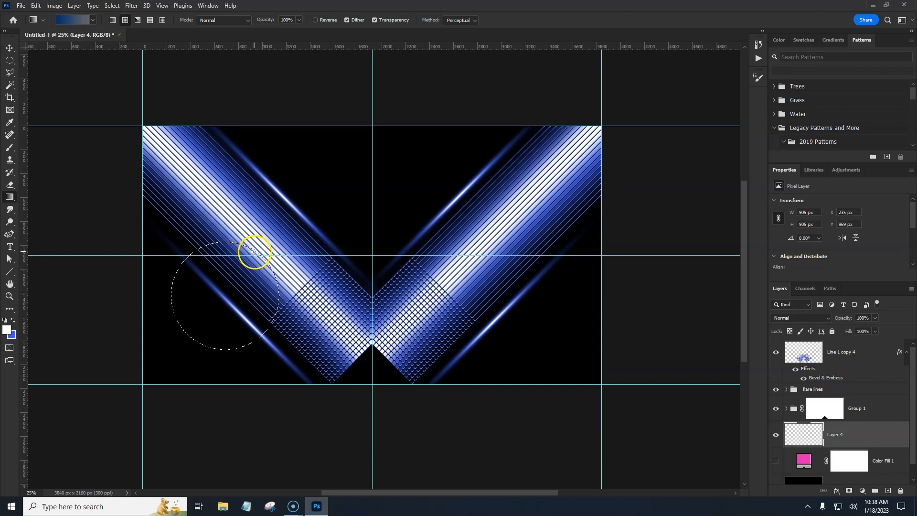
pyautogui.moveTo(249, 249); pyautogui.dragTo(194, 337)
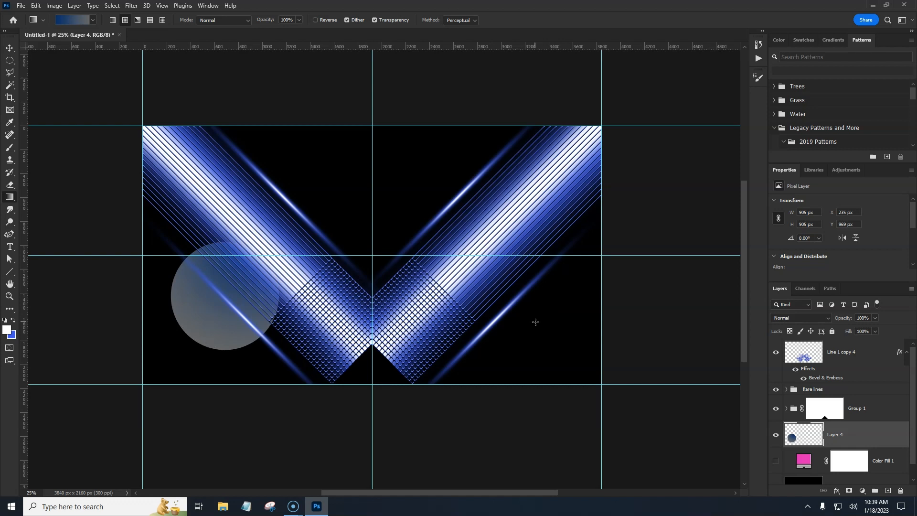
# Step: Duplicate the circle layer and scale the copy down to about 747 px across
pyautogui.hotkey('ctrl', 'j')
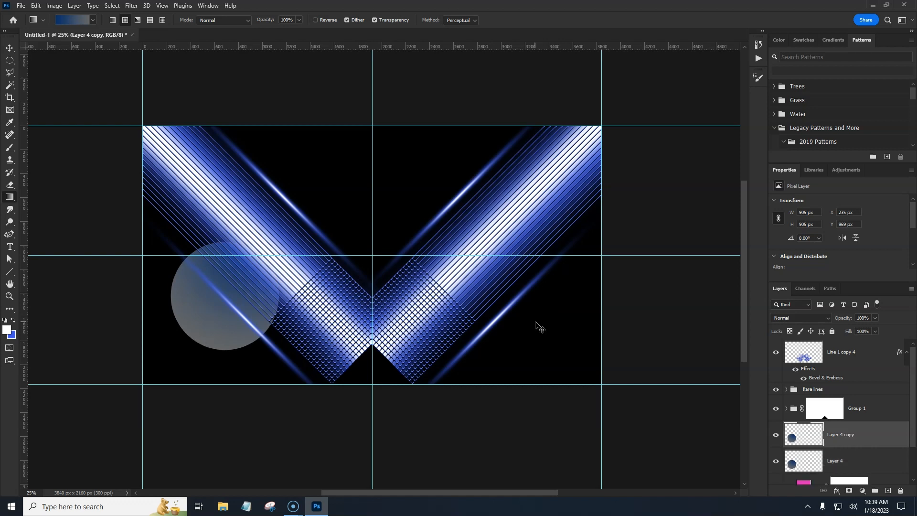
pyautogui.hotkey('ctrl', 't')
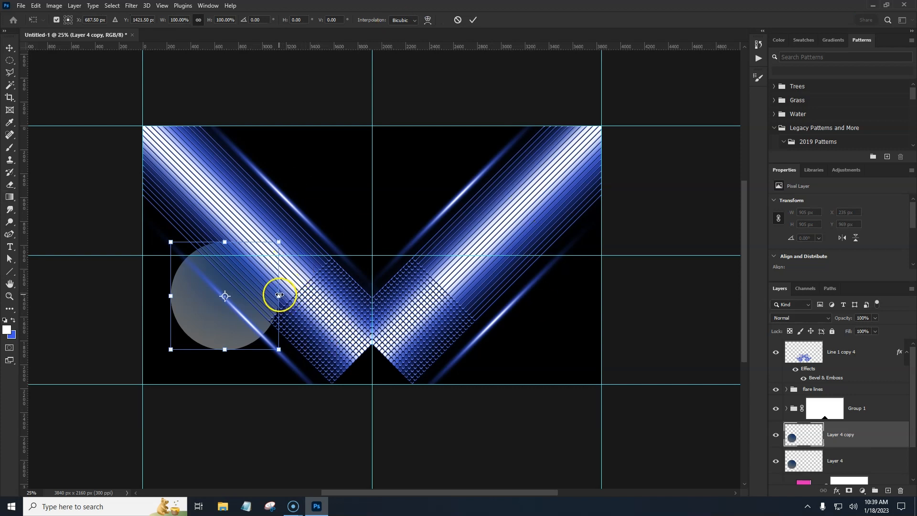
pyautogui.moveTo(280, 296); pyautogui.dragTo(271, 301)
pyautogui.moveTo(277, 248); pyautogui.dragTo(249, 361)
pyautogui.press('Return')
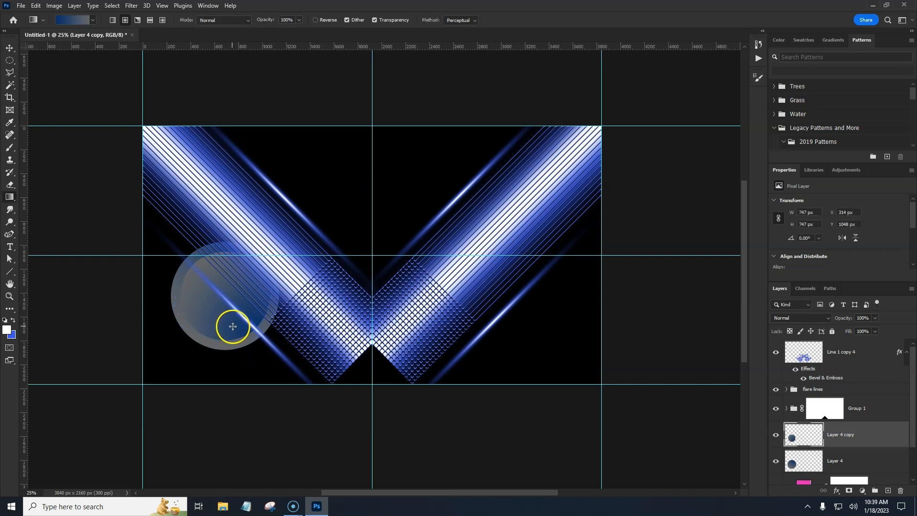
pyautogui.click(868, 433)
pyautogui.keyDown('shift'); pyautogui.click(868, 459); pyautogui.keyUp('shift')
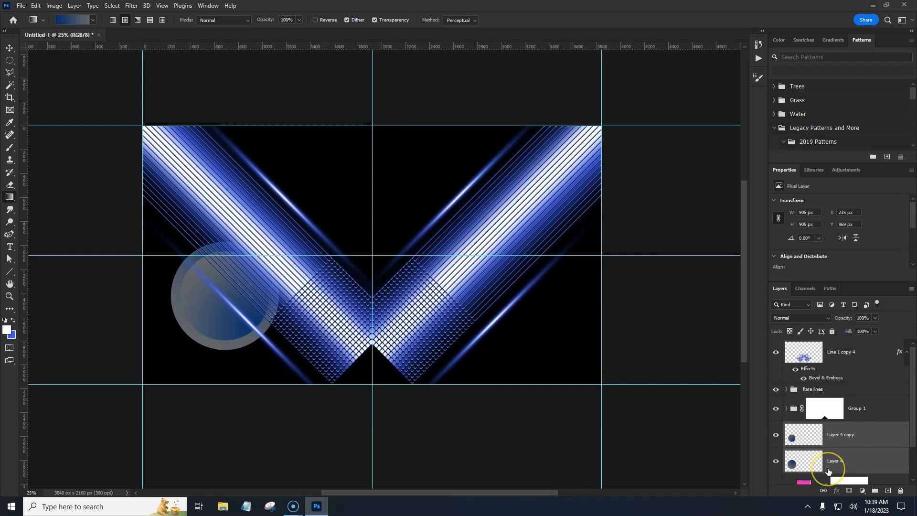
pyautogui.hotkey('ctrl', 'j')
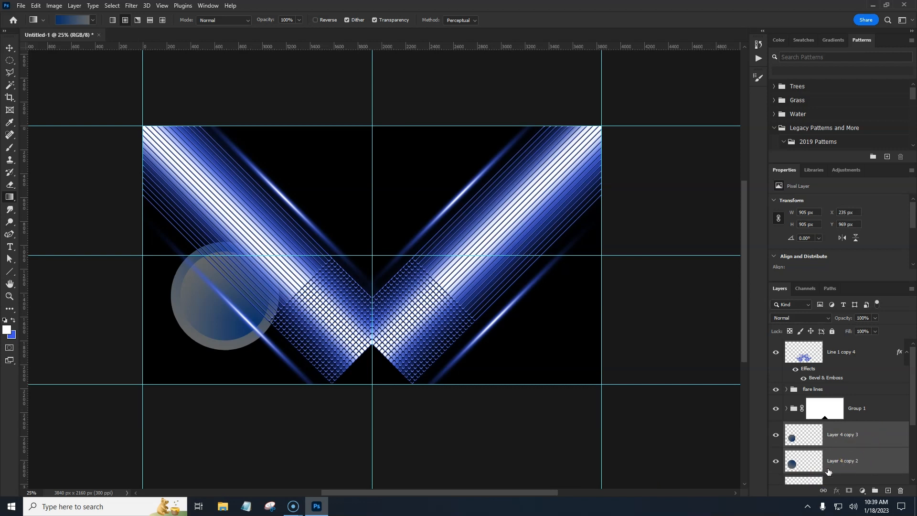
pyautogui.moveTo(828, 472); pyautogui.dragTo(853, 342)
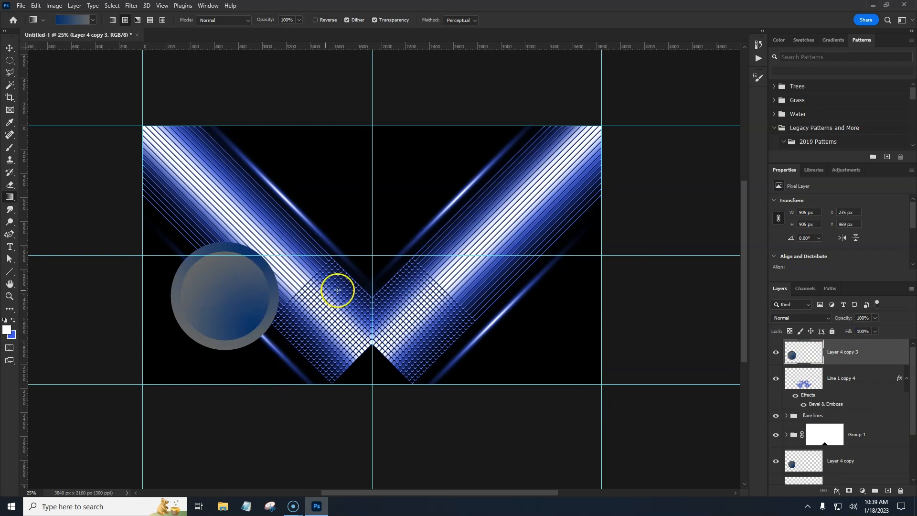
pyautogui.moveTo(886, 353); pyautogui.dragTo(901, 490)
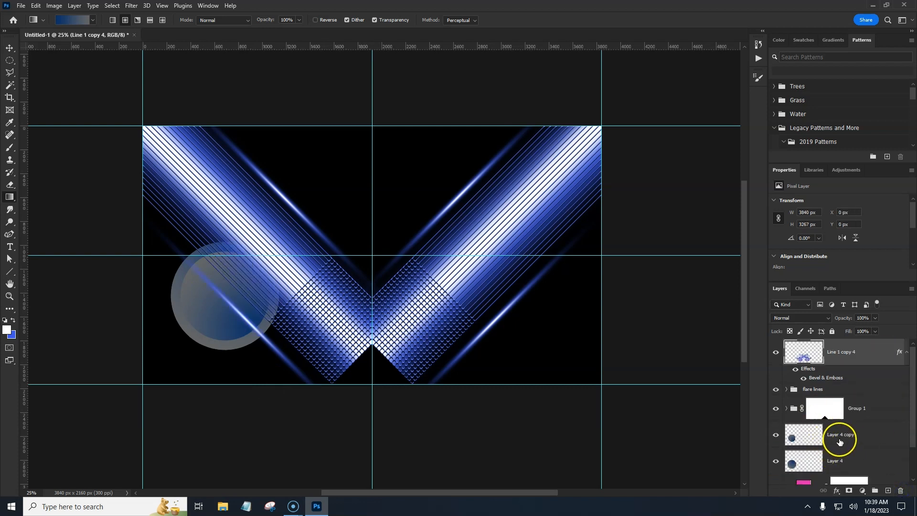
# Step: Load the smaller circle's outline as a selection and turn it into a 5 px border selection
pyautogui.click(857, 440)
pyautogui.keyDown('ctrl'); pyautogui.click(860, 462); pyautogui.keyUp('ctrl')
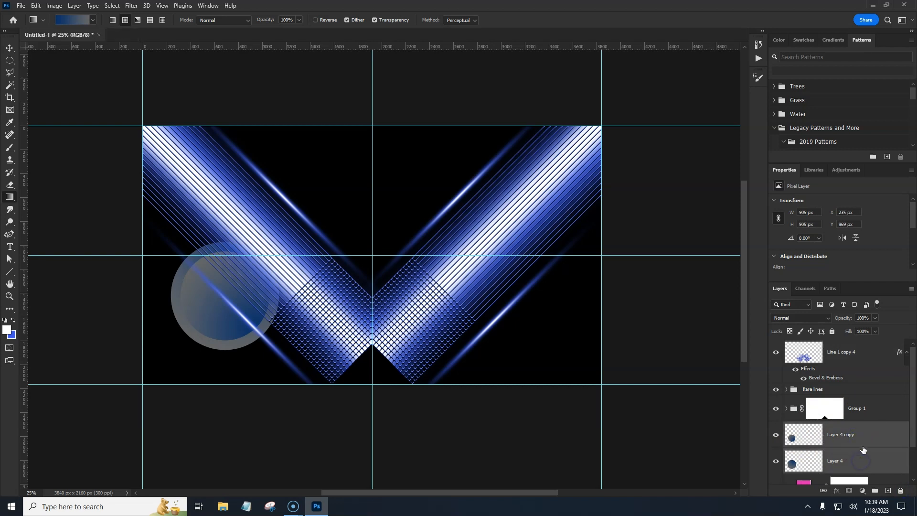
pyautogui.click(792, 441)
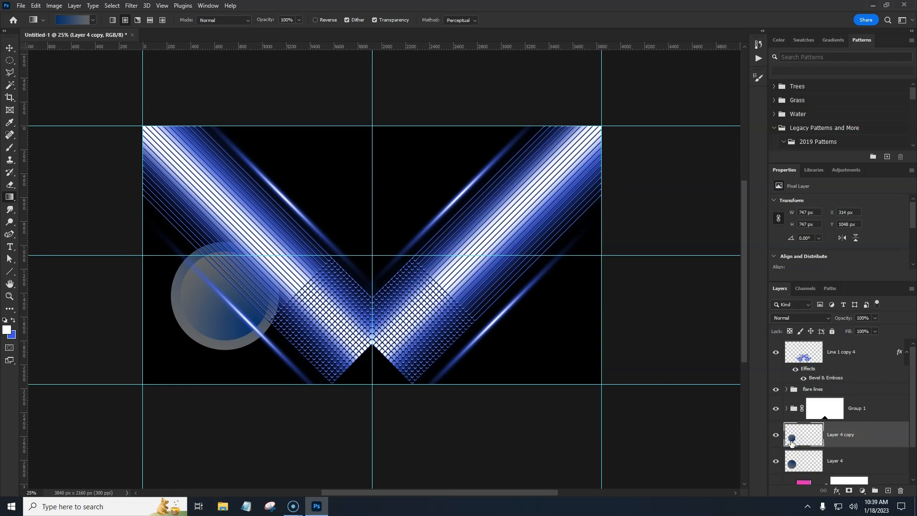
pyautogui.click(794, 464)
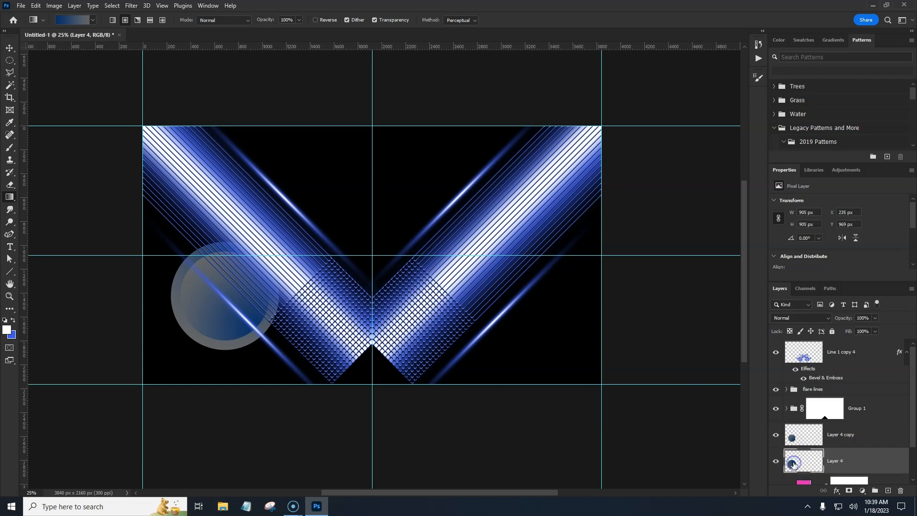
pyautogui.click(792, 441)
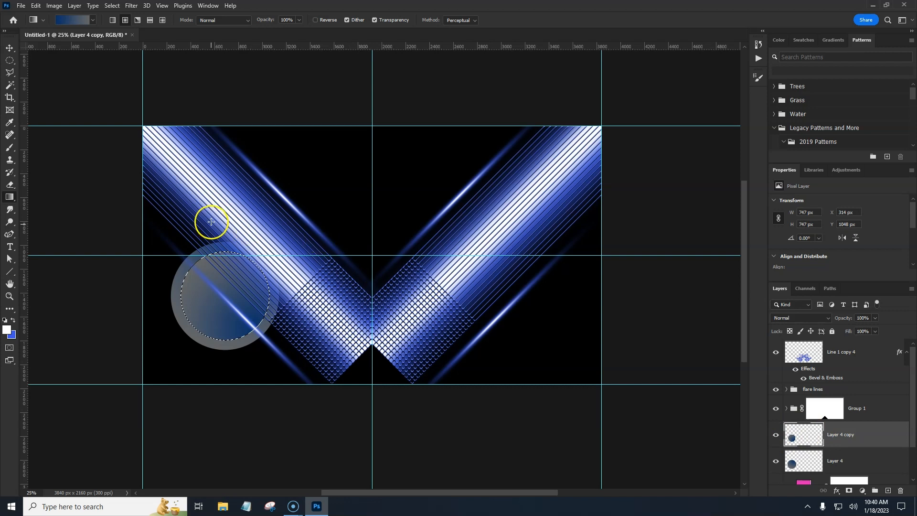
pyautogui.click(109, 5)
pyautogui.moveTo(128, 150)
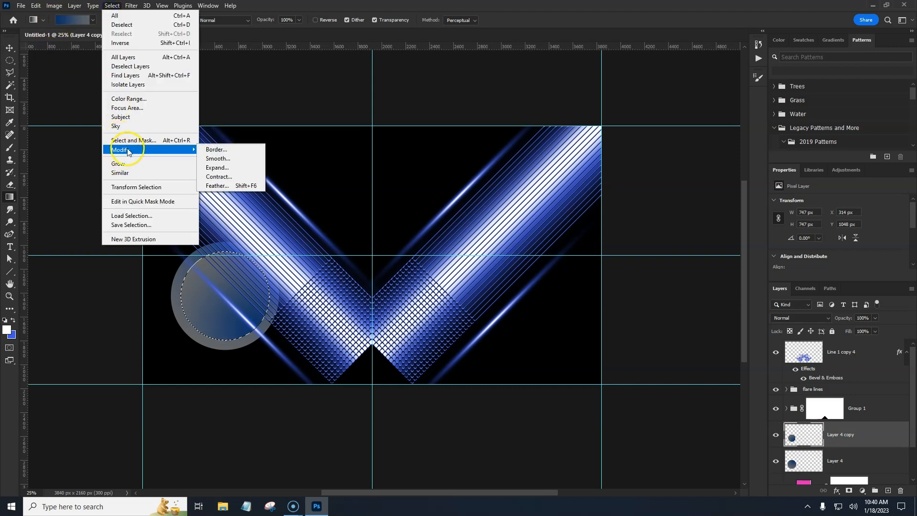
pyautogui.click(218, 152)
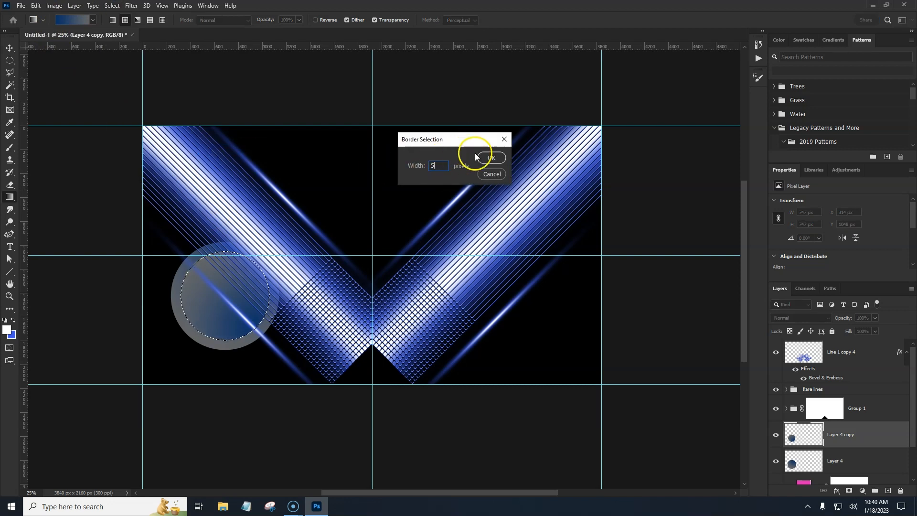
pyautogui.click(491, 158)
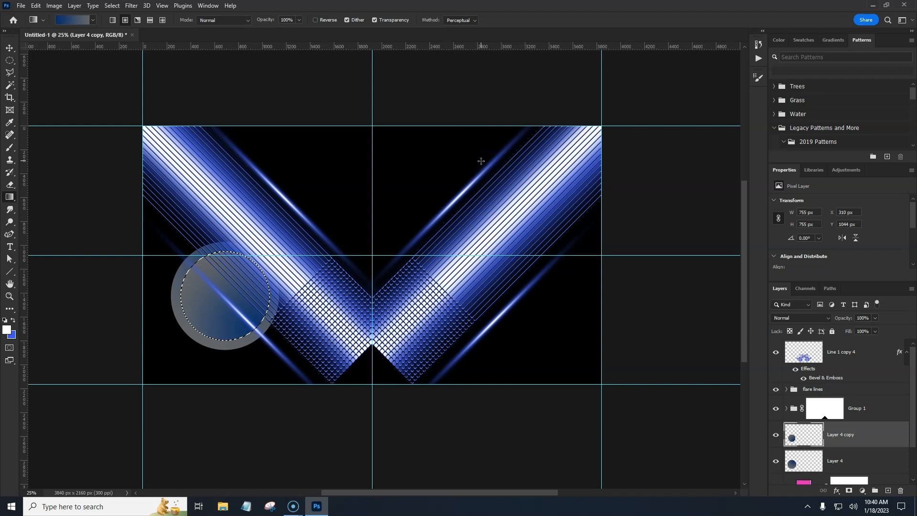
# Step: Add a new layer above the smaller circle and clip it to that circle layer
pyautogui.hotkey('ctrl', '+')
pyautogui.hotkey('ctrl', '+')
pyautogui.hotkey('ctrl', '+')
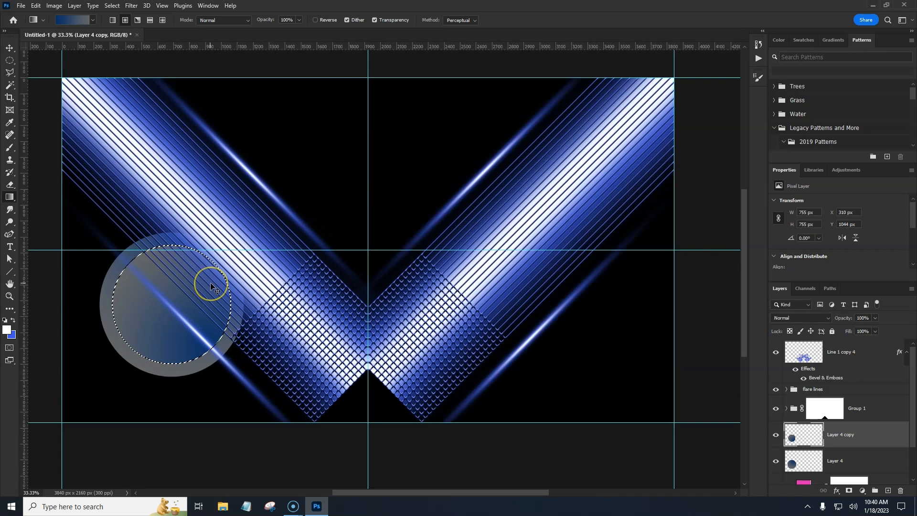
pyautogui.hotkey('ctrl', '+')
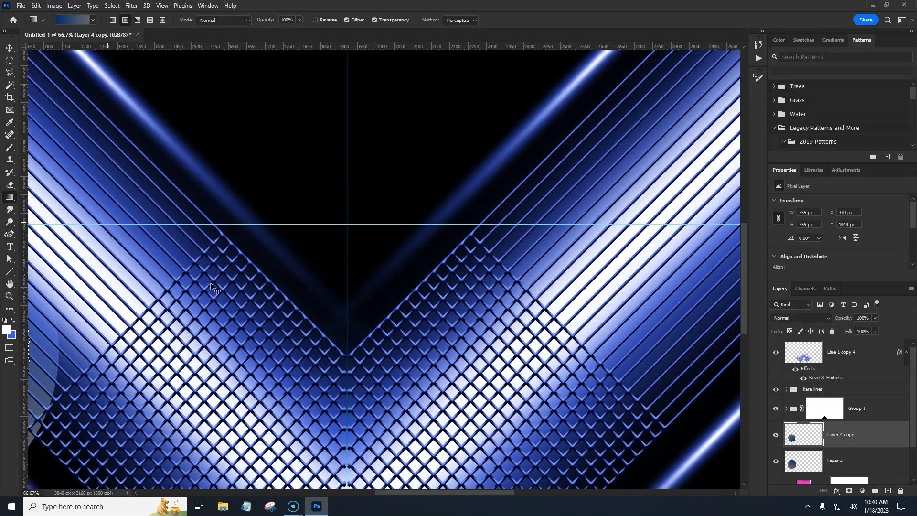
pyautogui.moveTo(147, 318); pyautogui.dragTo(473, 223)
pyautogui.moveTo(283, 255); pyautogui.dragTo(461, 321)
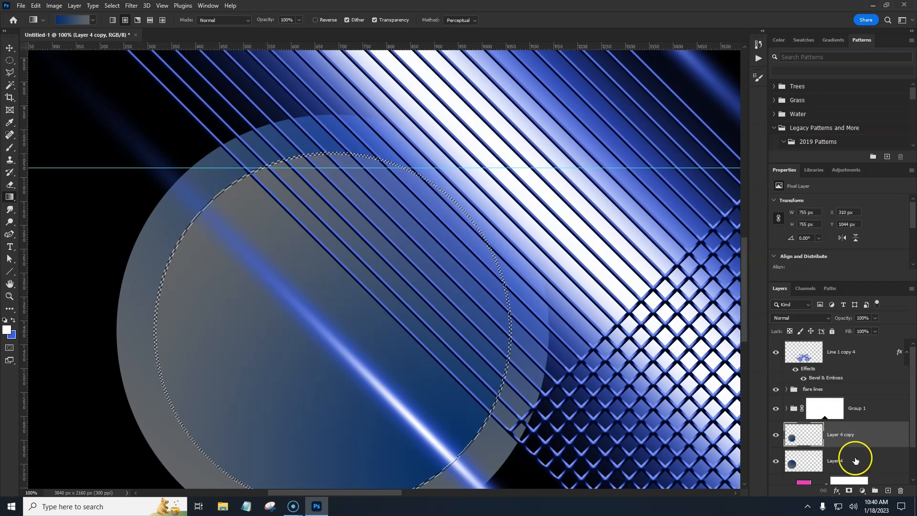
pyautogui.click(887, 491)
pyautogui.click(858, 447)
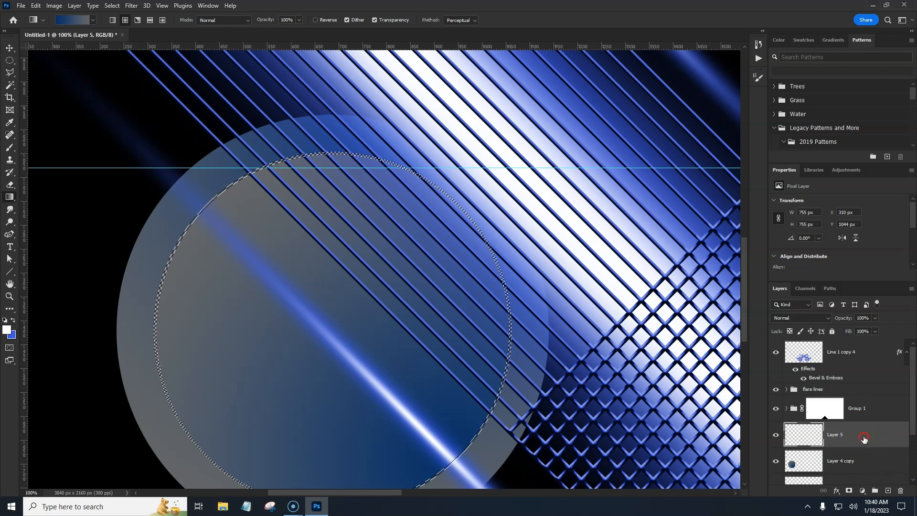
pyautogui.rightClick(862, 434)
pyautogui.click(834, 218)
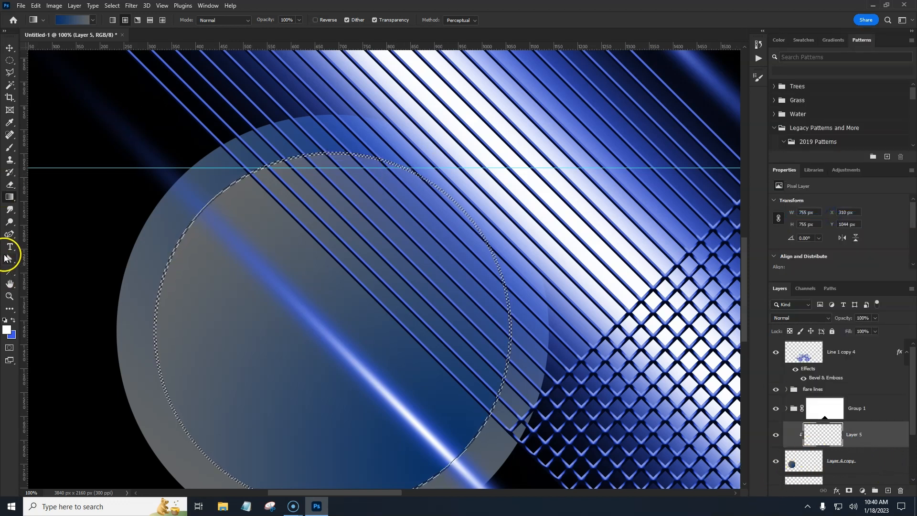
# Step: Brush black over the border selection on the clipped layer to darken the inner ring, then deselect
pyautogui.click(9, 147)
pyautogui.click(5, 319)
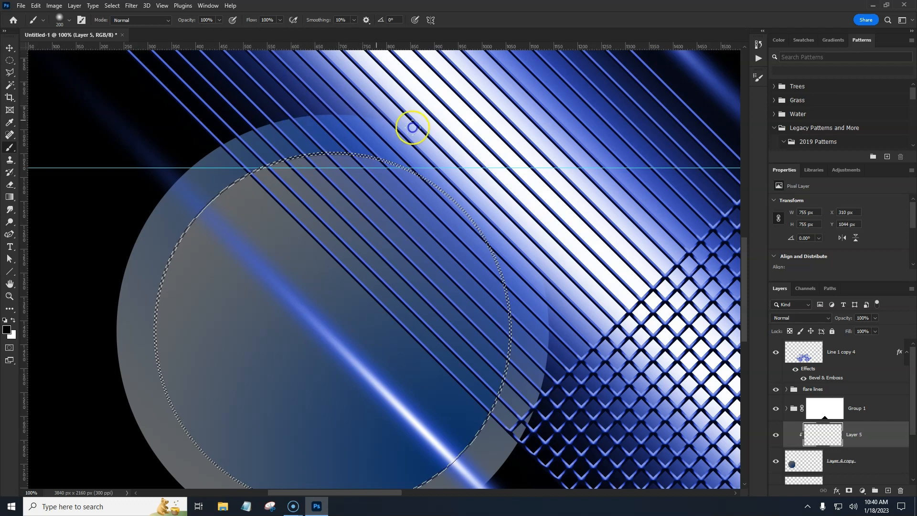
pyautogui.moveTo(464, 198)
pyautogui.mouseDown()
pyautogui.moveTo(486, 229)
pyautogui.moveTo(418, 174)
pyautogui.moveTo(262, 157)
pyautogui.moveTo(296, 149)
pyautogui.moveTo(185, 204)
pyautogui.moveTo(246, 157)
pyautogui.moveTo(507, 304)
pyautogui.moveTo(478, 212)
pyautogui.moveTo(507, 278)
pyautogui.moveTo(502, 397)
pyautogui.moveTo(280, 90)
pyautogui.moveTo(562, 243)
pyautogui.mouseUp()
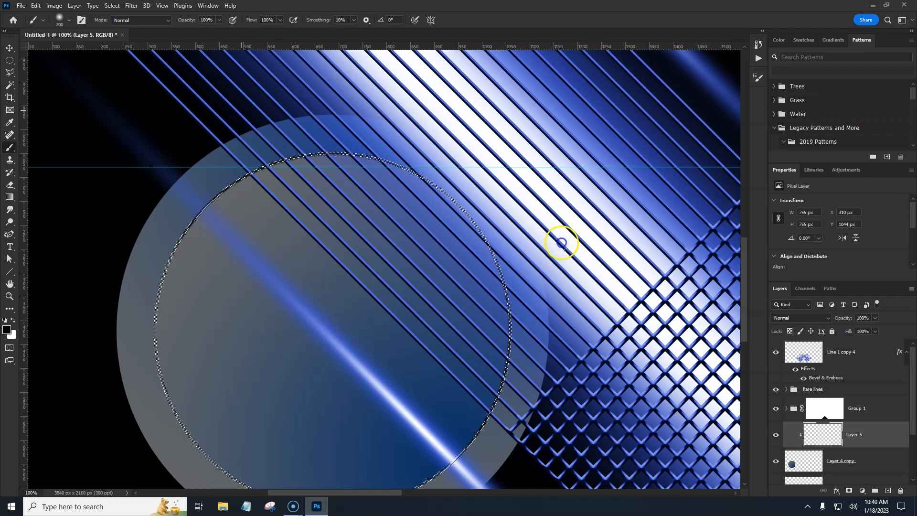
pyautogui.hotkey('ctrl', 'd')
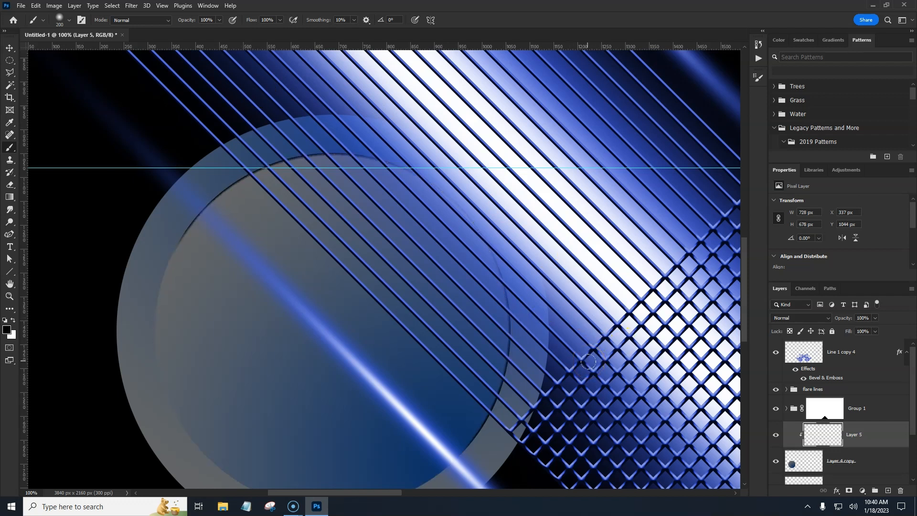
# Step: Group the three circle layers and name the group circle
pyautogui.moveTo(303, 404); pyautogui.dragTo(250, 381)
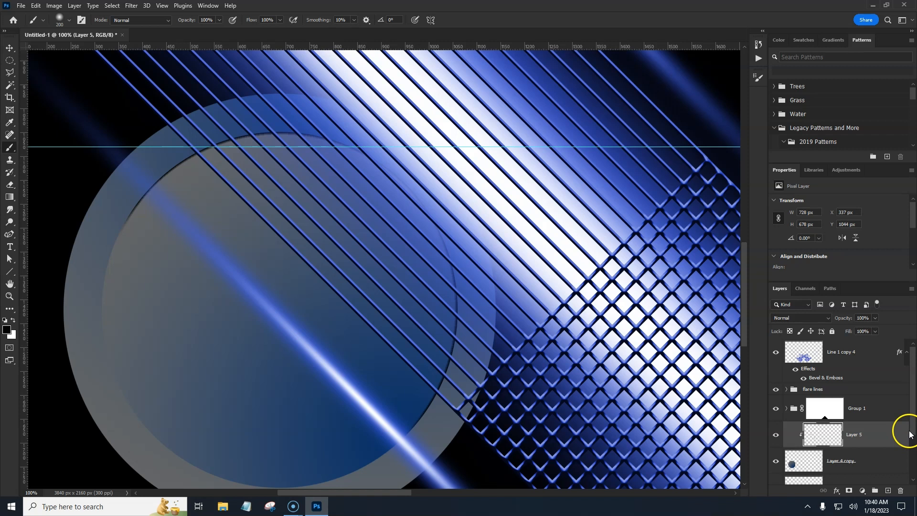
pyautogui.scroll(-1, 905, 432)
pyautogui.keyDown('shift'); pyautogui.click(870, 455); pyautogui.keyUp('shift')
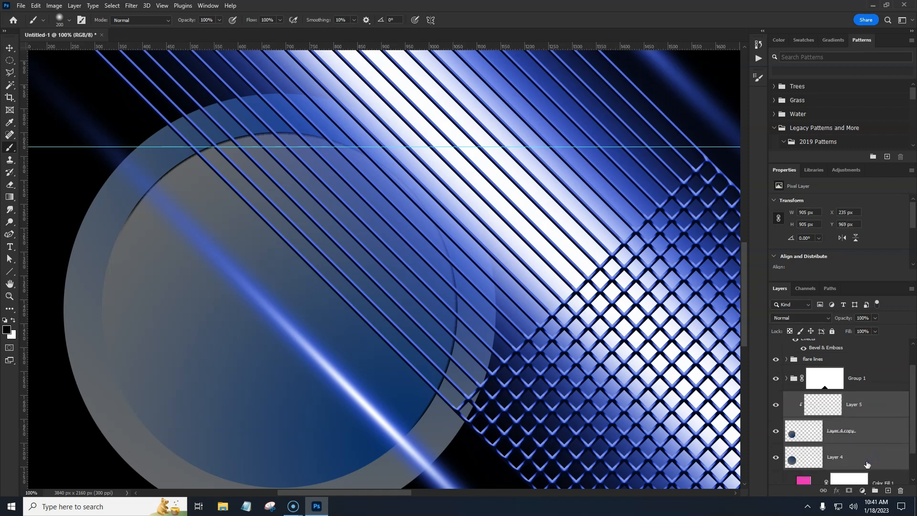
pyautogui.hotkey('ctrl', 'g')
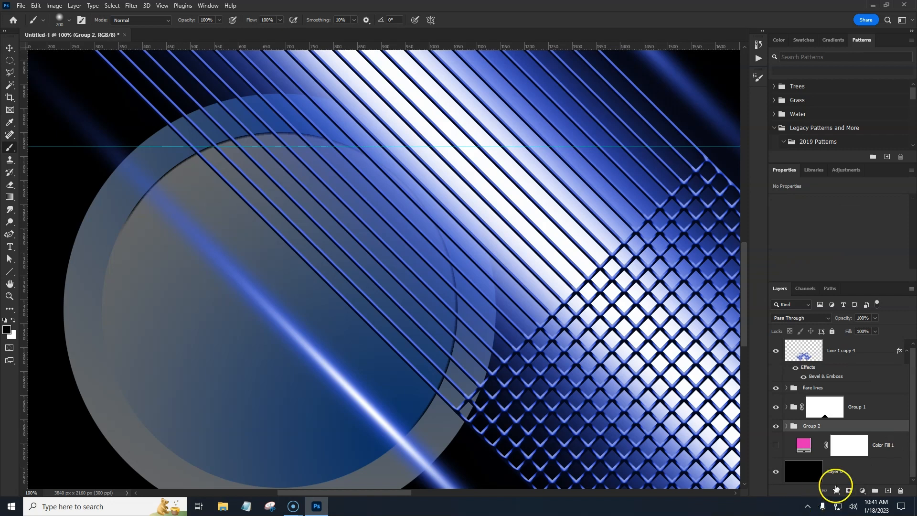
pyautogui.click(815, 426)
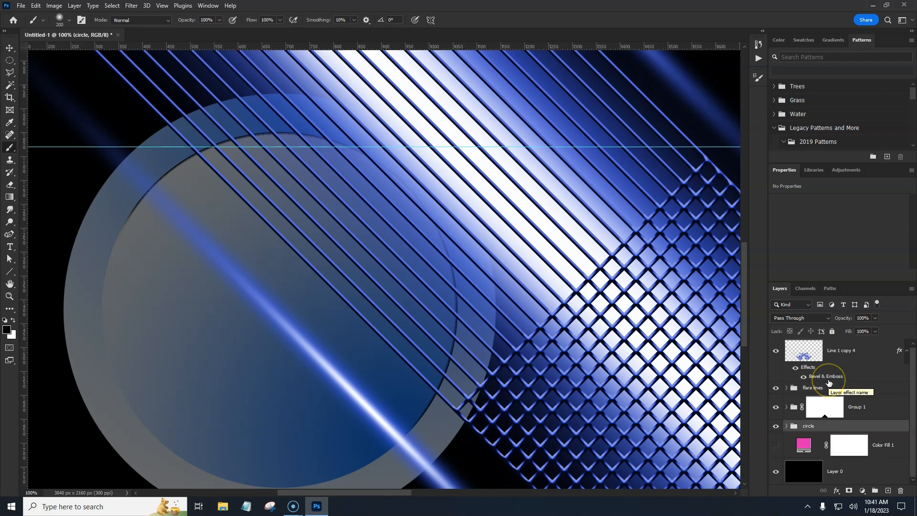
# Step: Draw a circular selection with the Elliptical Marquee inside the smaller circle
pyautogui.hotkey('ctrl', '-')
pyautogui.moveTo(589, 315); pyautogui.dragTo(536, 306)
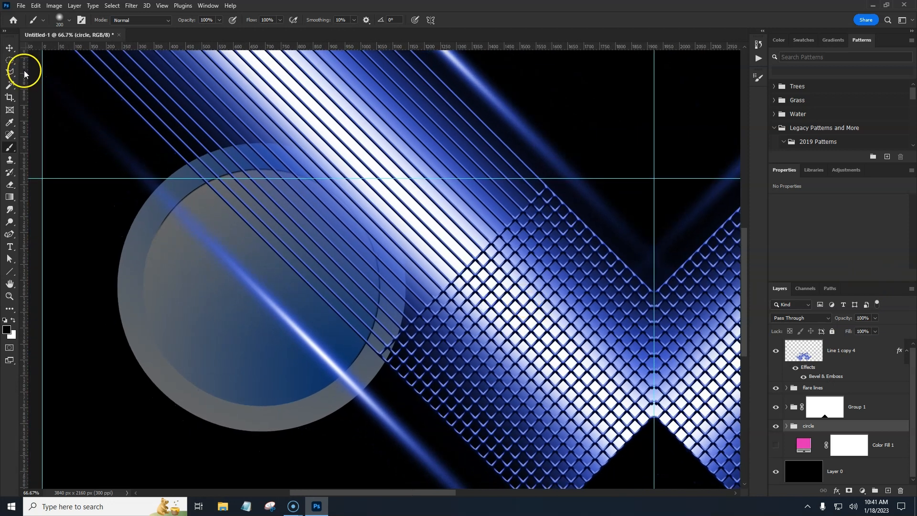
pyautogui.click(11, 62)
pyautogui.moveTo(193, 200); pyautogui.dragTo(379, 404)
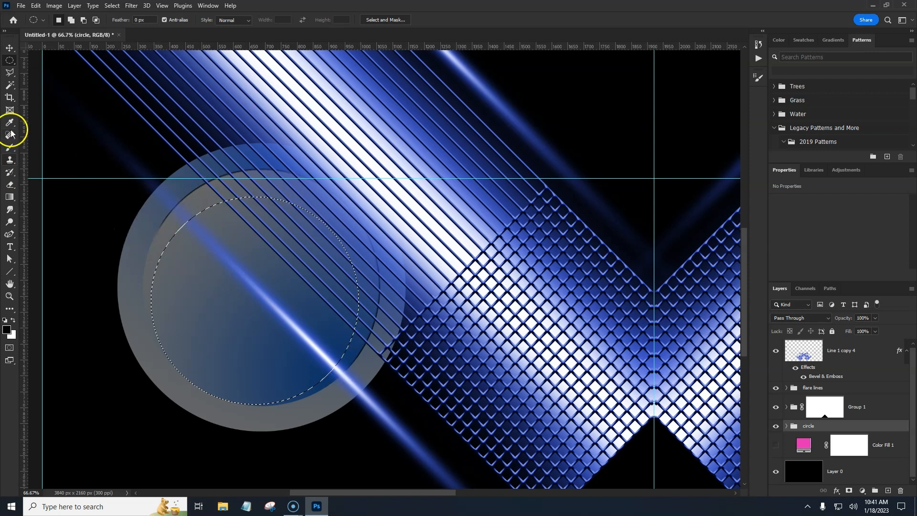
# Step: Switch to the Gradient tool and set a Foreground to Background gradient running from black to dark gray #3d3d3d
pyautogui.click(10, 196)
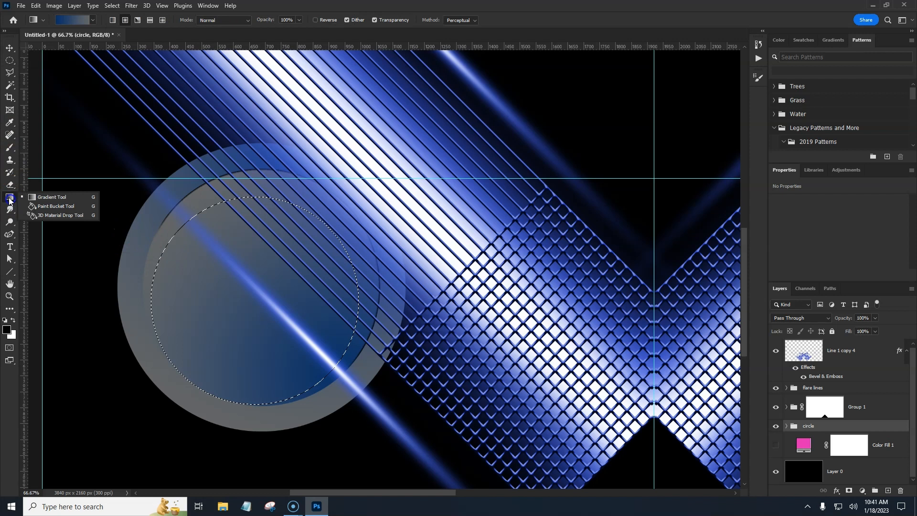
pyautogui.click(67, 23)
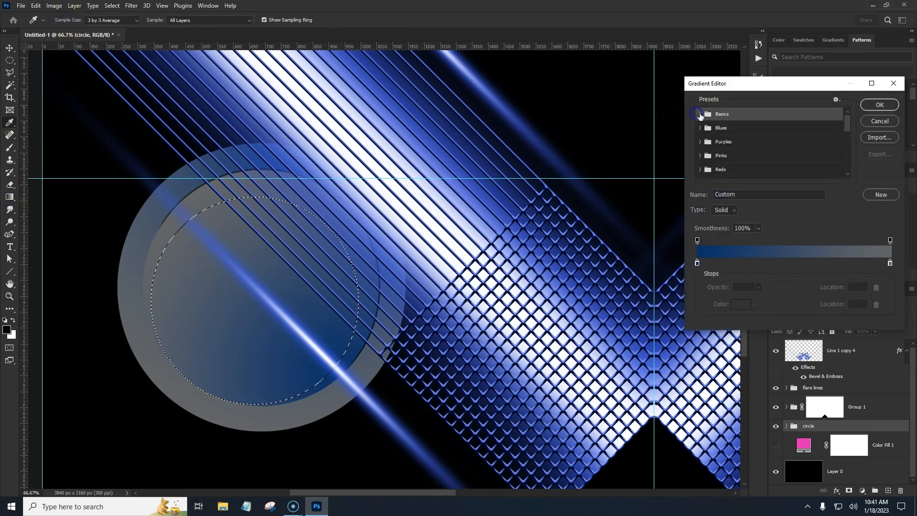
pyautogui.click(700, 113)
pyautogui.click(711, 129)
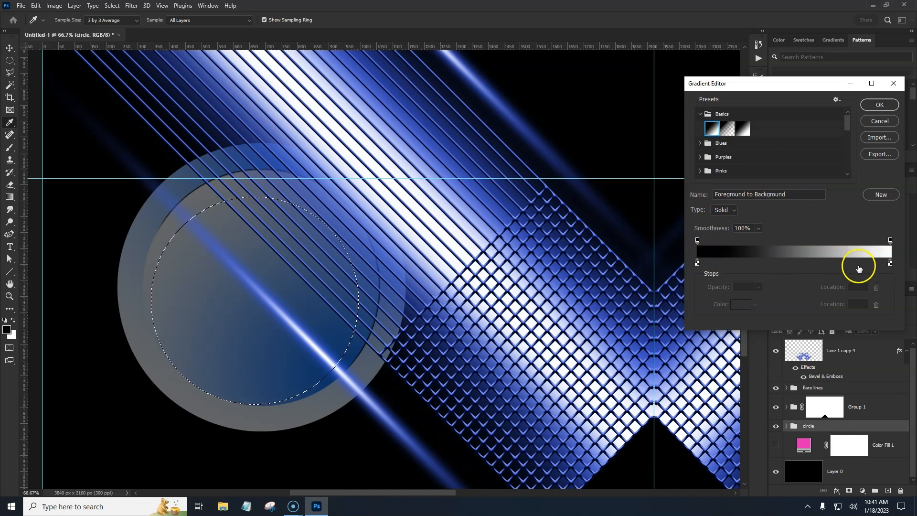
pyautogui.click(890, 263)
pyautogui.click(740, 304)
pyautogui.moveTo(733, 263); pyautogui.dragTo(664, 211)
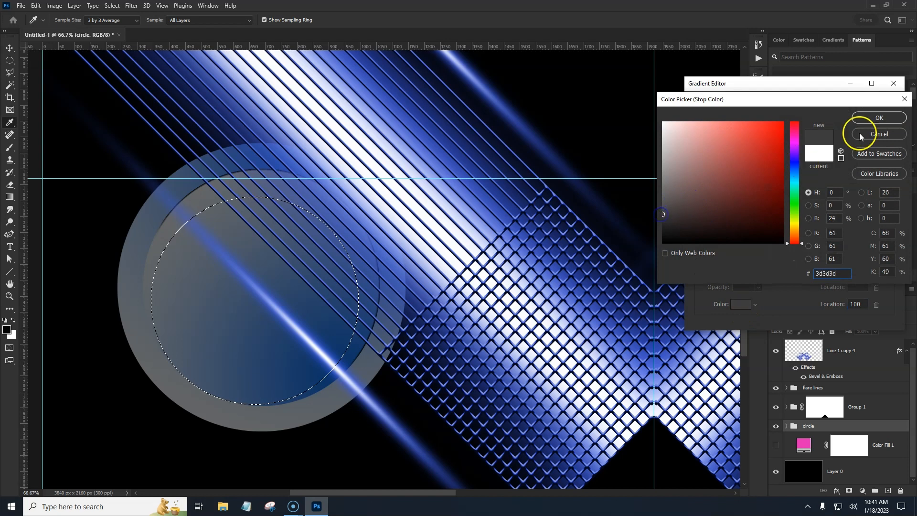
pyautogui.click(879, 118)
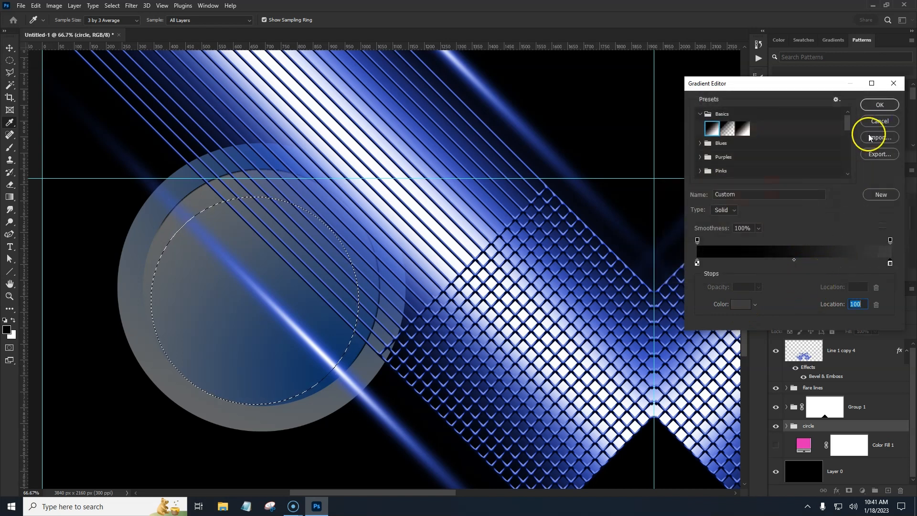
pyautogui.click(884, 104)
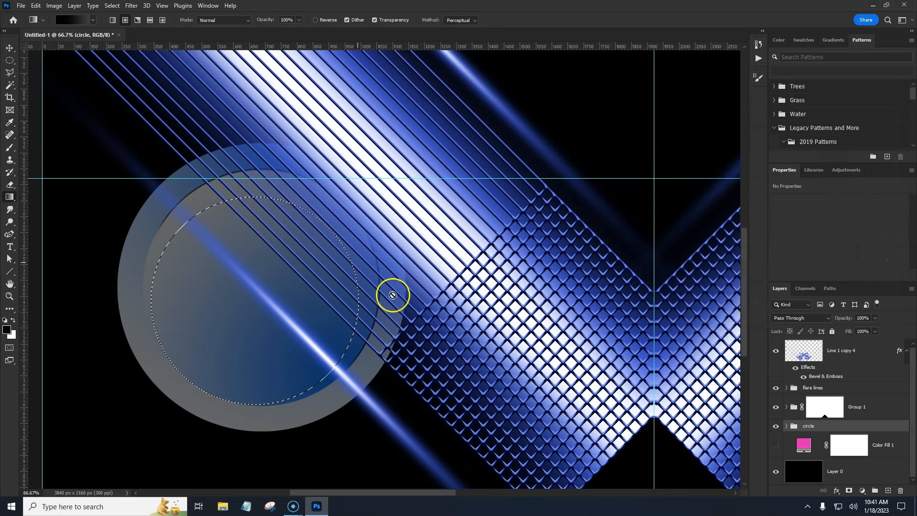
# Step: Add a new layer, fill the circular selection with the gradient, and deselect
pyautogui.click(887, 490)
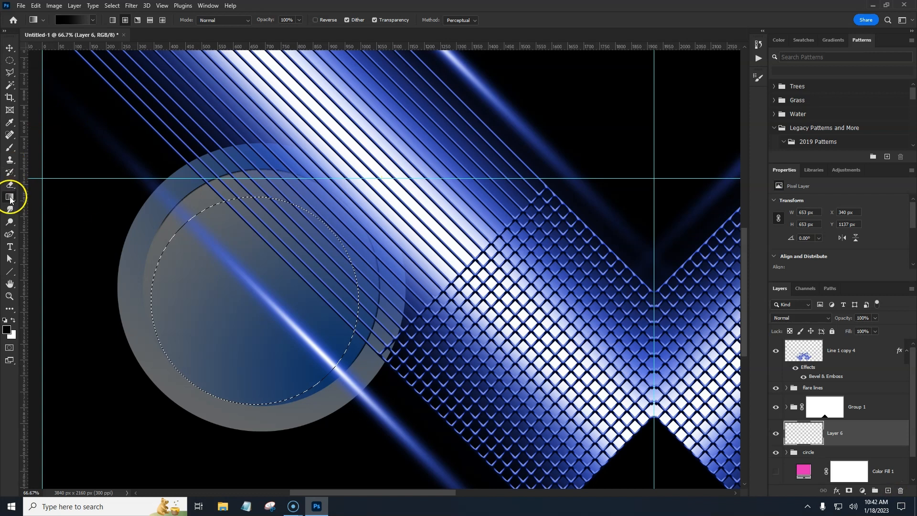
pyautogui.moveTo(298, 206); pyautogui.dragTo(217, 399)
pyautogui.hotkey('ctrl', 'd')
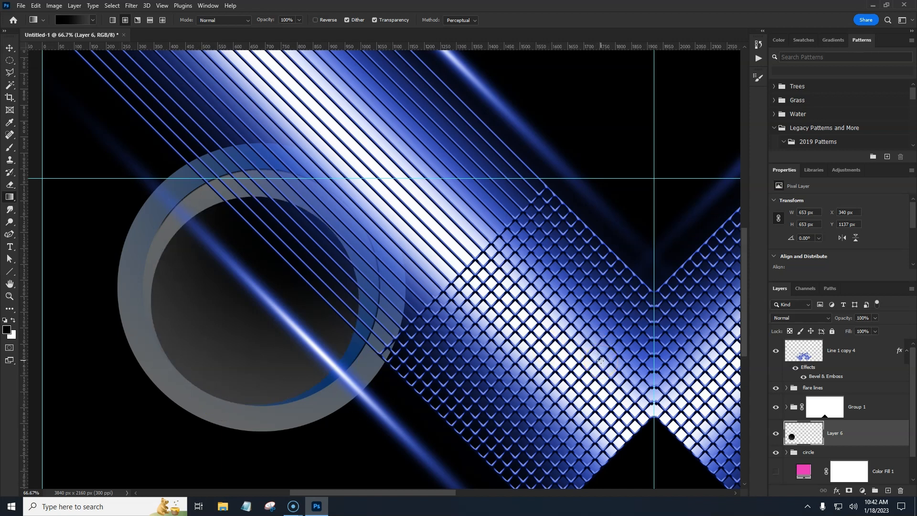
# Step: Apply Bevel & Emboss to the new layer with direction Down, depth 594%, highlight opacity 67% and shadow opacity 61%
pyautogui.doubleClick(871, 435)
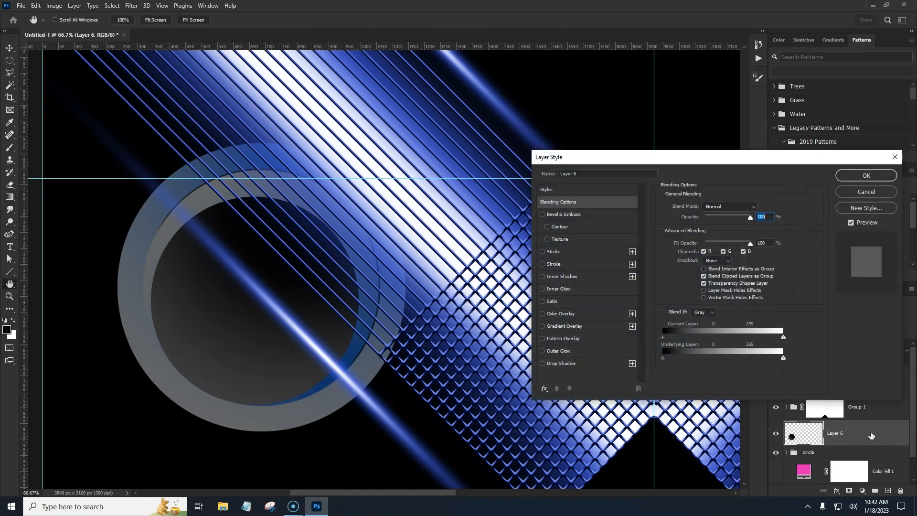
pyautogui.click(572, 215)
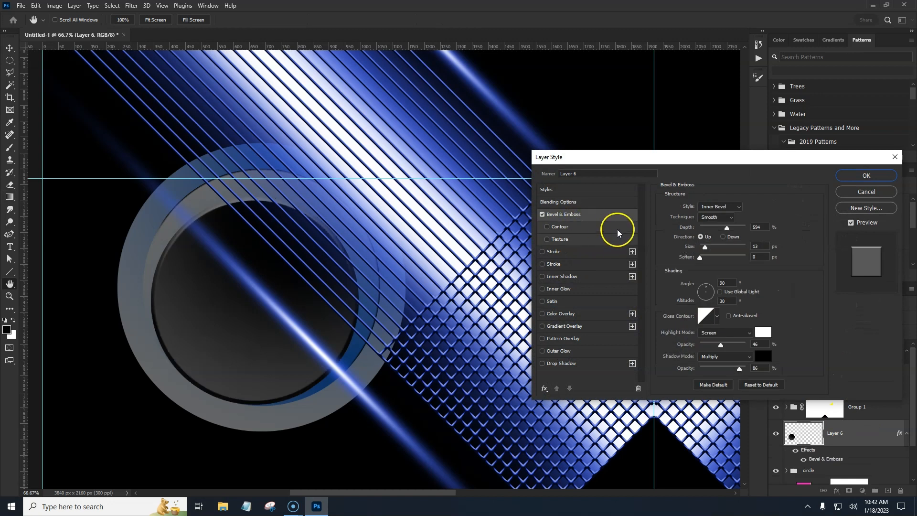
pyautogui.click(724, 237)
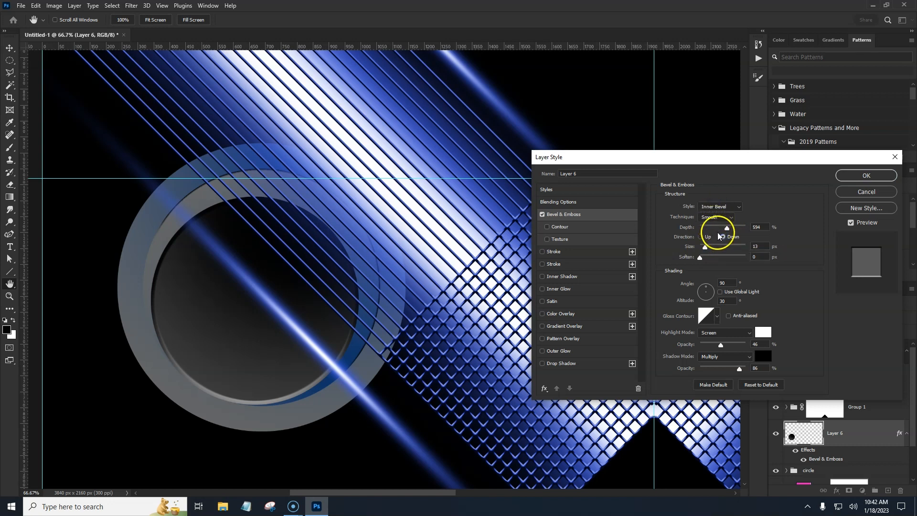
pyautogui.moveTo(727, 230); pyautogui.dragTo(717, 231)
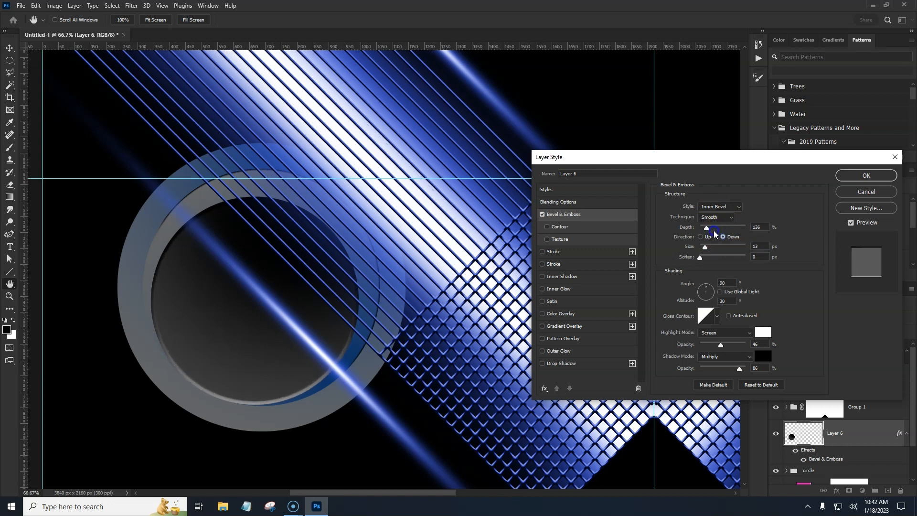
pyautogui.moveTo(720, 233); pyautogui.dragTo(729, 232)
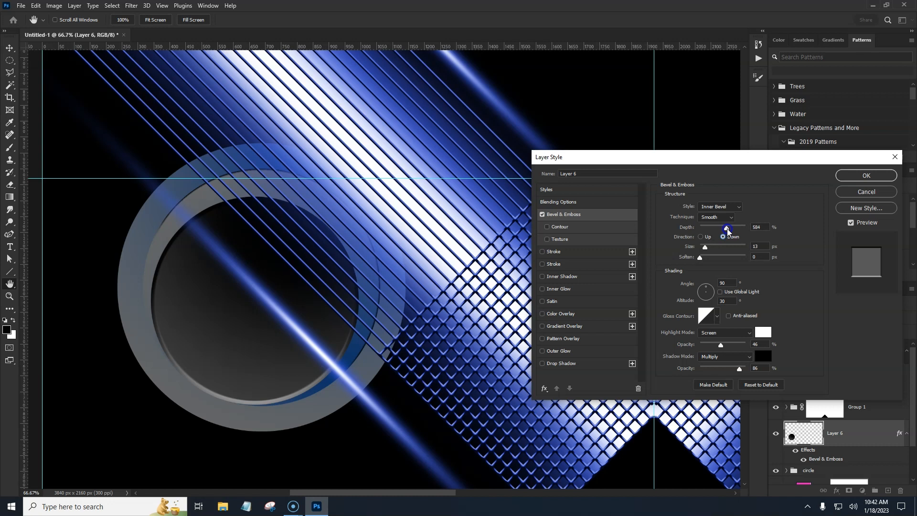
pyautogui.moveTo(705, 247)
pyautogui.mouseDown()
pyautogui.moveTo(727, 248)
pyautogui.moveTo(707, 256)
pyautogui.mouseUp()
pyautogui.moveTo(726, 345)
pyautogui.mouseDown()
pyautogui.moveTo(747, 346)
pyautogui.moveTo(710, 350)
pyautogui.moveTo(731, 350)
pyautogui.mouseUp()
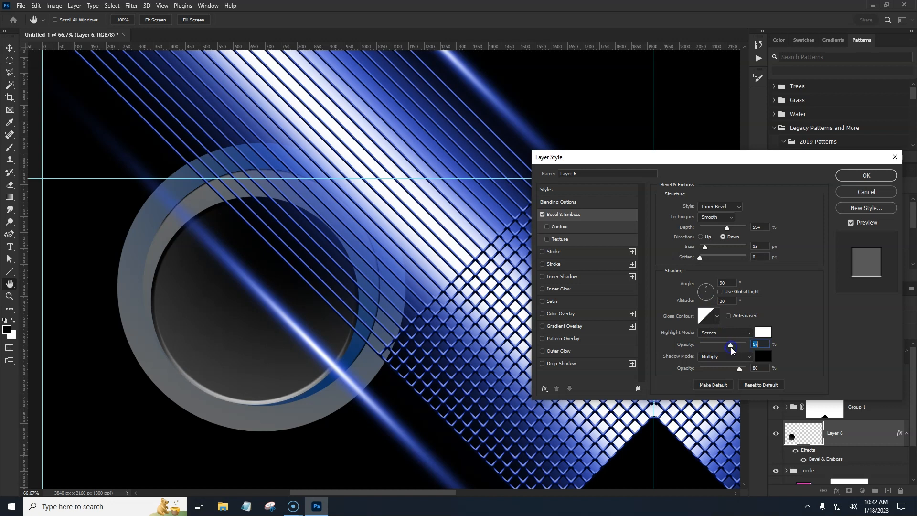
pyautogui.moveTo(746, 367)
pyautogui.mouseDown()
pyautogui.moveTo(668, 371)
pyautogui.moveTo(732, 370)
pyautogui.mouseUp()
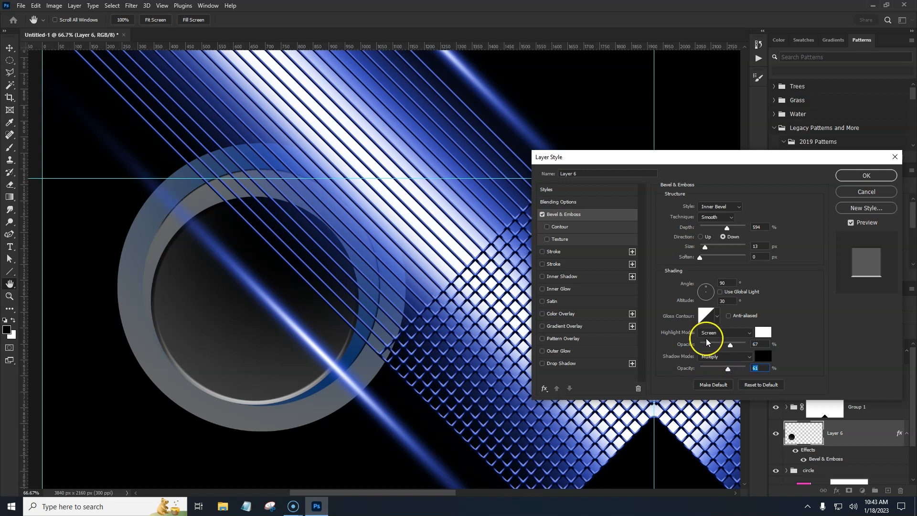
pyautogui.click(862, 174)
# Step: Merge the gradient layer down into the circle group
pyautogui.press('g')
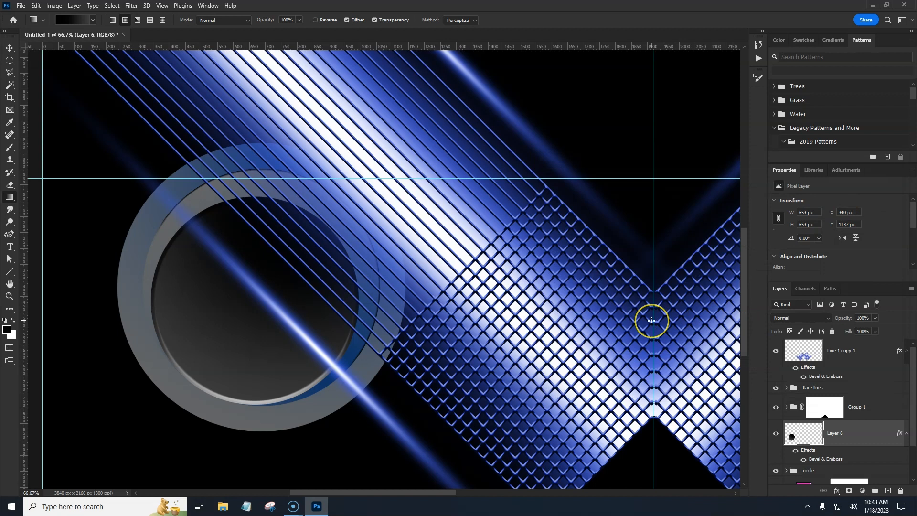
pyautogui.hotkey('ctrl', '-')
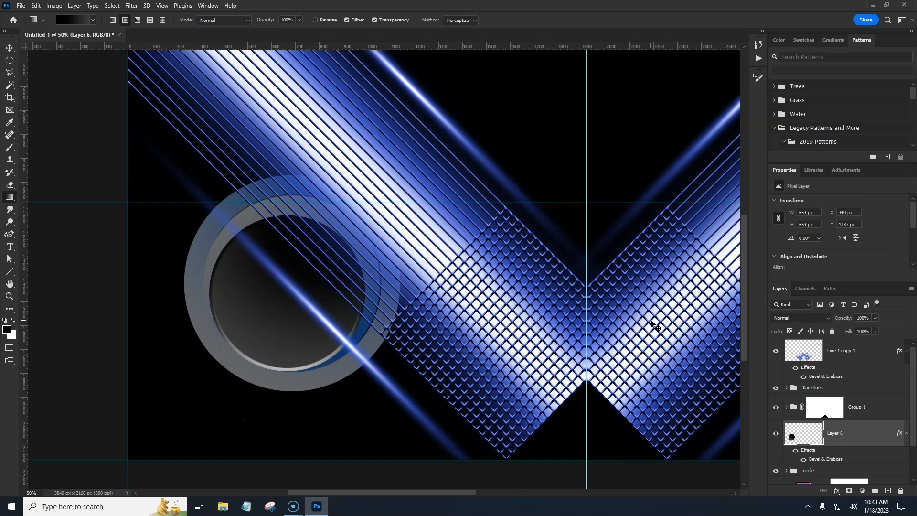
pyautogui.hotkey('ctrl', '-')
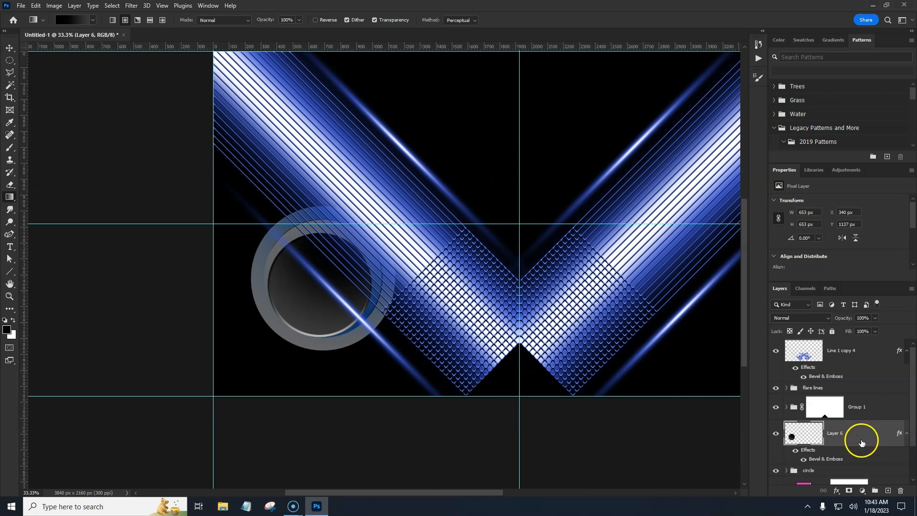
pyautogui.keyDown('shift'); pyautogui.click(855, 470); pyautogui.keyUp('shift')
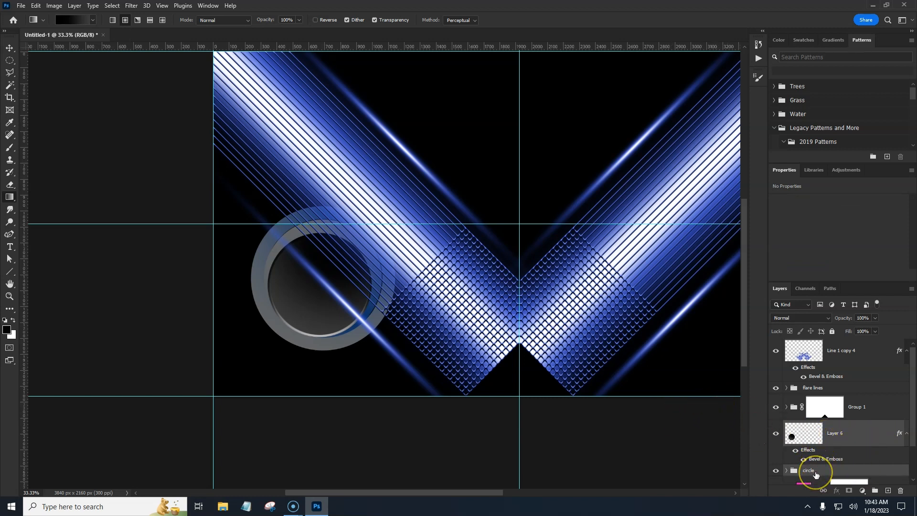
pyautogui.hotkey('ctrl', 'e')
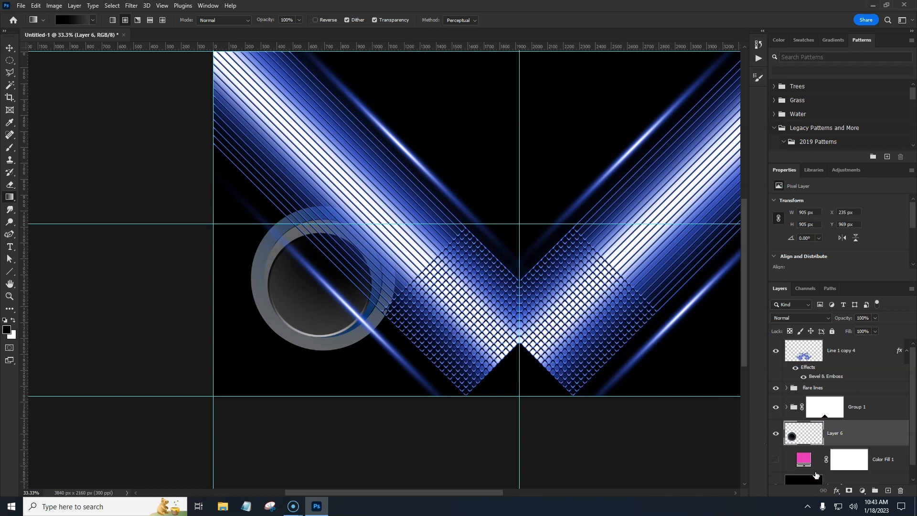
# Step: Move the merged circle layer toward the bottom-left of the canvas, then undo the move
pyautogui.click(775, 434)
pyautogui.click(775, 435)
pyautogui.hotkey('ctrl', 't')
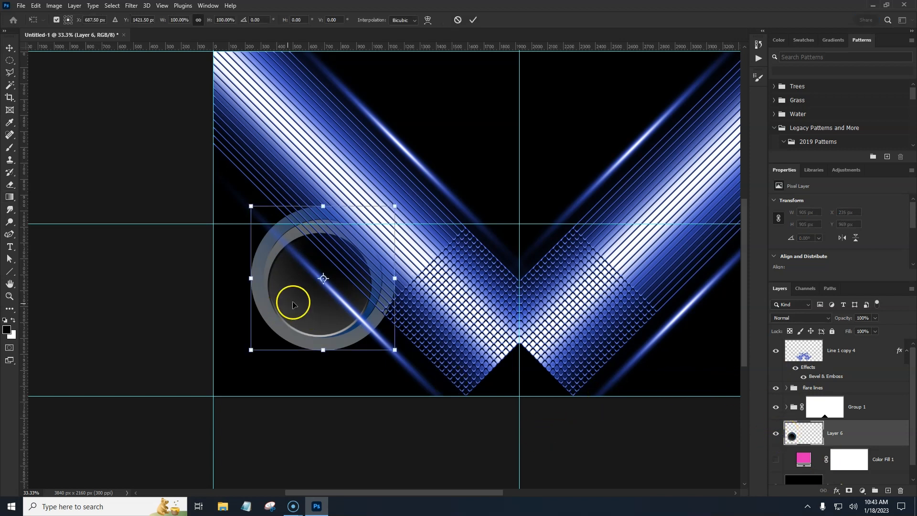
pyautogui.moveTo(308, 317); pyautogui.dragTo(239, 394)
pyautogui.moveTo(241, 393)
pyautogui.mouseDown()
pyautogui.moveTo(251, 387)
pyautogui.moveTo(242, 391)
pyautogui.mouseUp()
pyautogui.moveTo(252, 287)
pyautogui.mouseDown()
pyautogui.moveTo(253, 345)
pyautogui.moveTo(252, 291)
pyautogui.mouseUp()
pyautogui.press('Return')
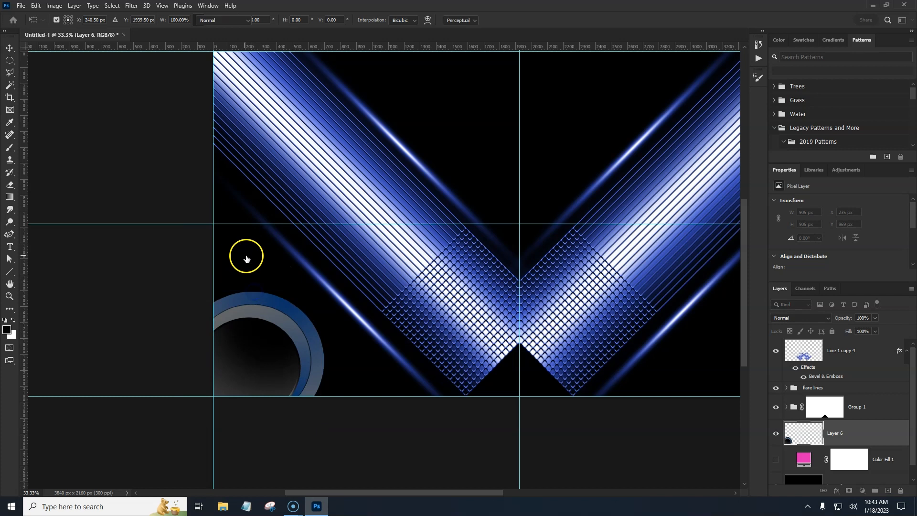
pyautogui.press('g')
pyautogui.hotkey('ctrl', 'z')
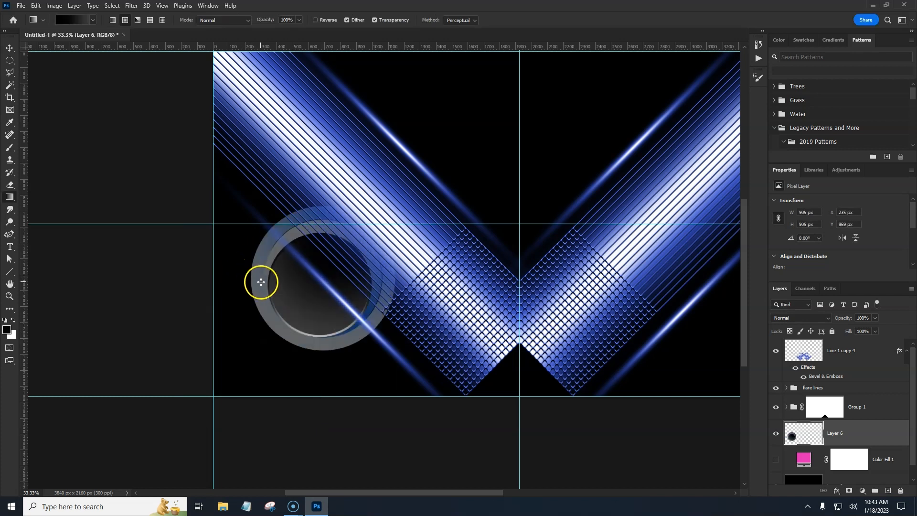
# Step: Move the merged circle to the bottom-left corner so it sits partly off the canvas edge
pyautogui.hotkey('ctrl', 't')
pyautogui.moveTo(297, 321); pyautogui.dragTo(229, 391)
pyautogui.press('Return')
pyautogui.press('g')
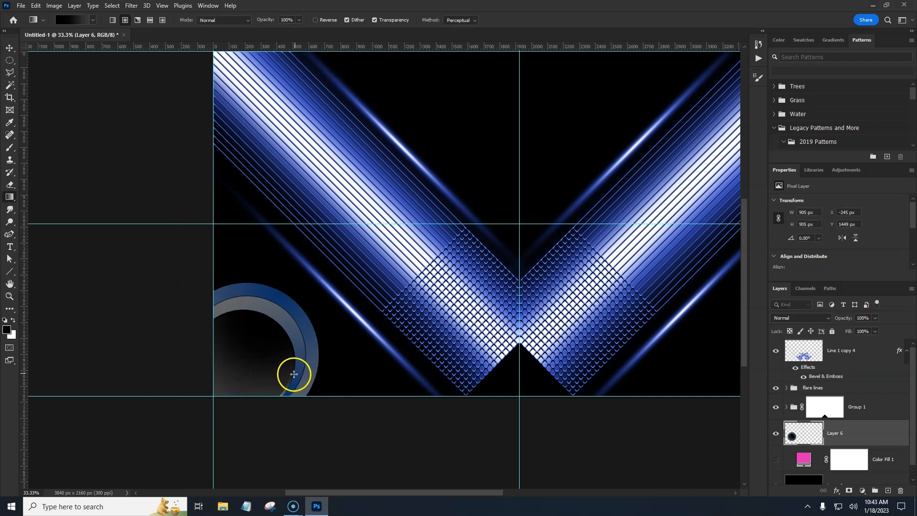
# Step: Duplicate the circle layer, flip the copy horizontally and move it to the bottom-right corner of the canvas
pyautogui.hotkey('ctrl', 'j')
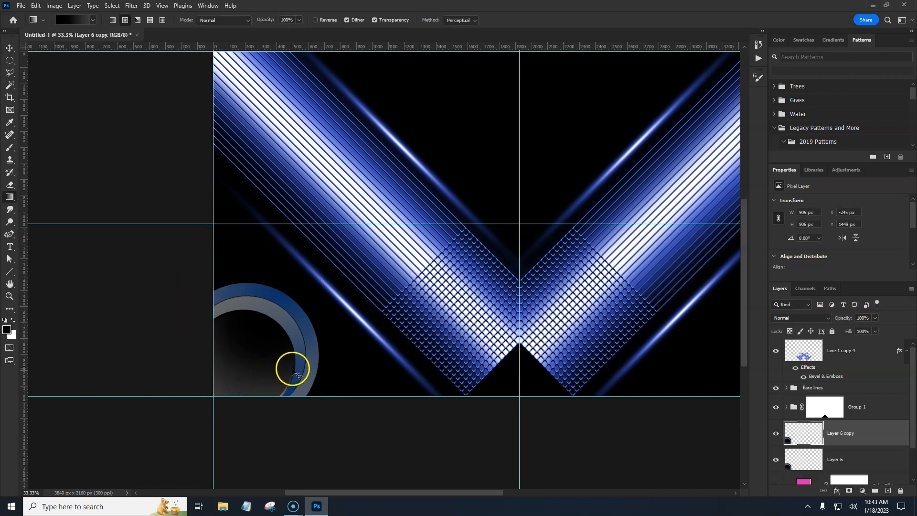
pyautogui.hotkey('ctrl', 't')
pyautogui.rightClick(271, 352)
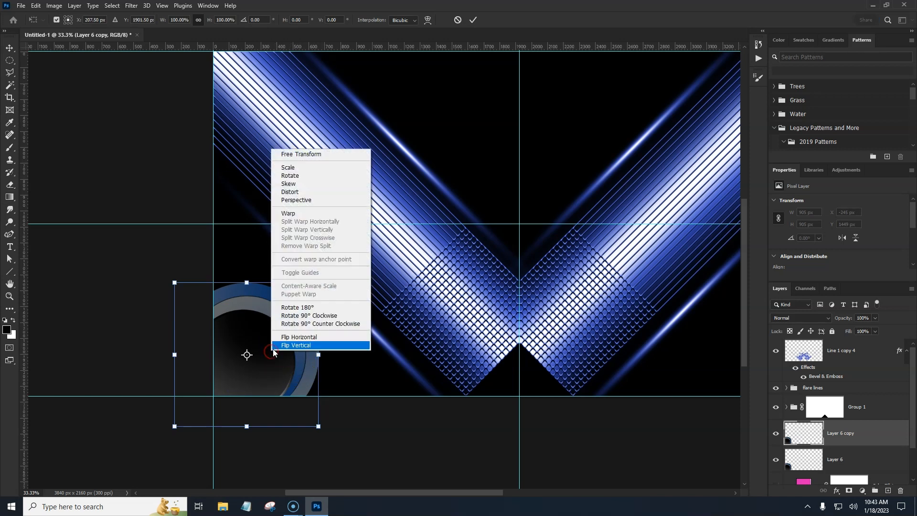
pyautogui.click(286, 341)
pyautogui.moveTo(283, 376); pyautogui.dragTo(494, 379)
pyautogui.press('Return')
pyautogui.press('g')
# Step: Shift the left circle layer farther left past the canvas edge with a free transform nudge
pyautogui.hotkey('ctrl', '-')
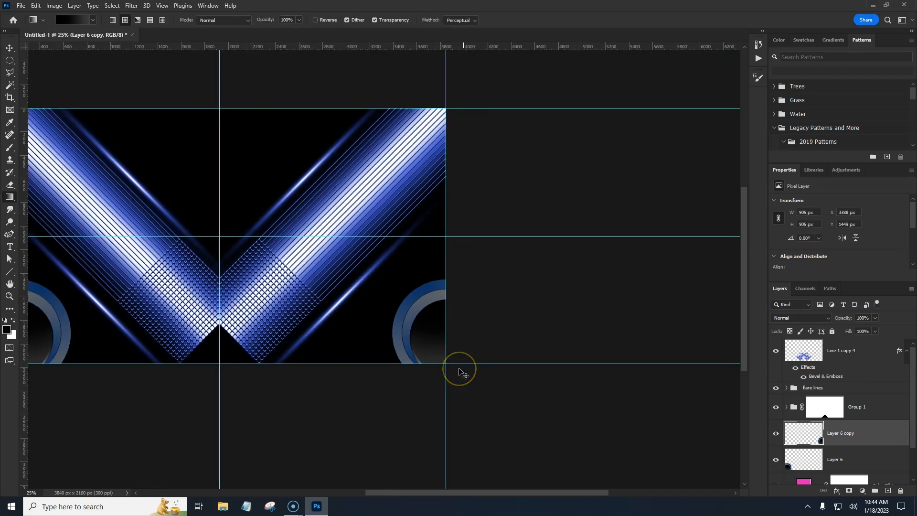
pyautogui.hotkey('ctrl', '-')
pyautogui.moveTo(354, 342); pyautogui.dragTo(433, 346)
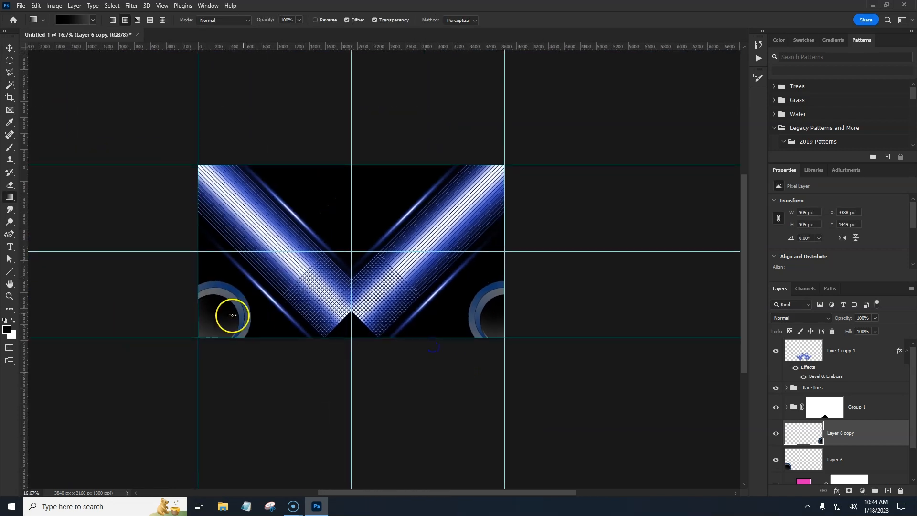
pyautogui.press('v')
pyautogui.click(223, 317)
pyautogui.moveTo(227, 320); pyautogui.dragTo(240, 321)
pyautogui.hotkey('ctrl', 't')
pyautogui.hotkey('shift', 'Left')
pyautogui.hotkey('shift', 'Left')
pyautogui.hotkey('shift', 'Left')
pyautogui.hotkey('shift', 'Left')
pyautogui.hotkey('shift', 'Left')
pyautogui.hotkey('shift', 'Left')
pyautogui.hotkey('shift', 'Left')
pyautogui.hotkey('shift', 'Left')
pyautogui.hotkey('shift', 'Left')
pyautogui.hotkey('shift', 'Left')
pyautogui.hotkey('shift', 'Left')
pyautogui.hotkey('shift', 'Left')
pyautogui.hotkey('shift', 'Left')
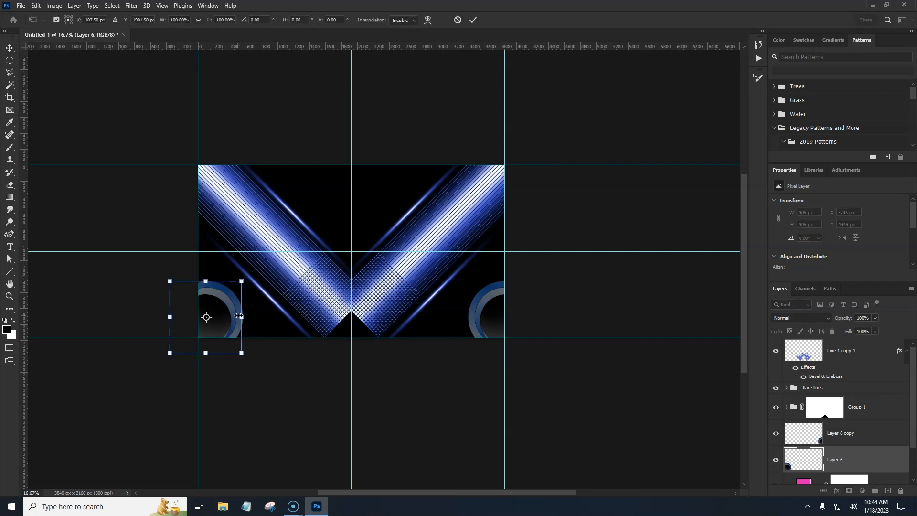
pyautogui.hotkey('shift', 'Left')
pyautogui.hotkey('shift', 'Left')
pyautogui.hotkey('shift', 'Left')
pyautogui.press('Return')
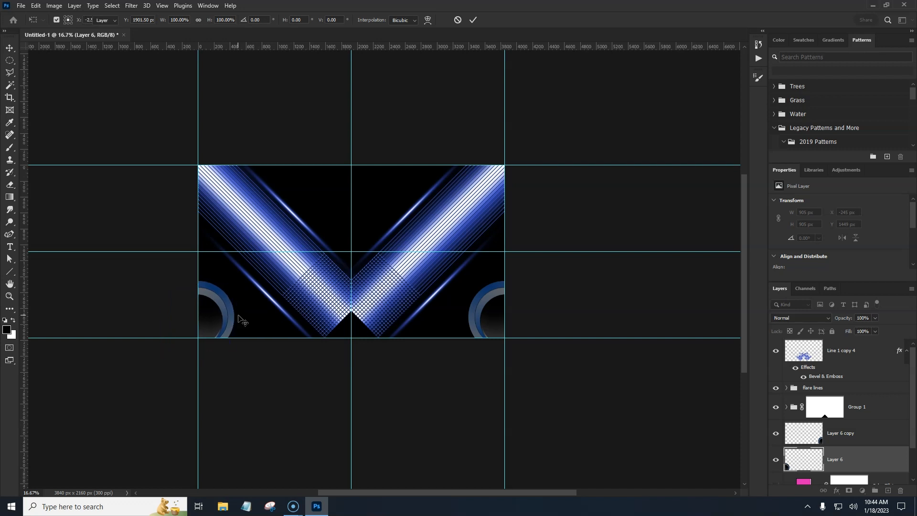
# Step: Duplicate the right circle, rotate the copy about 180°, enlarge it to about 150% and place it at the top centre of the canvas
pyautogui.moveTo(353, 274); pyautogui.dragTo(348, 295)
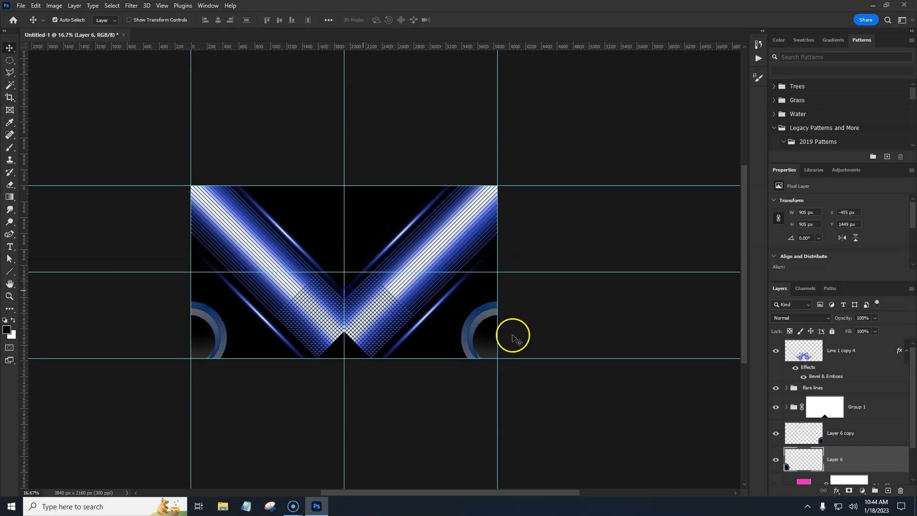
pyautogui.click(858, 436)
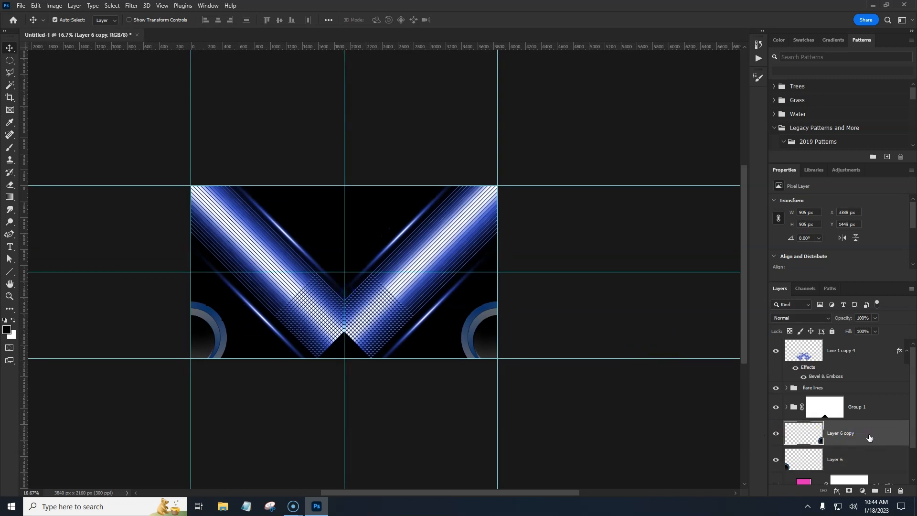
pyautogui.hotkey('ctrl', 'j')
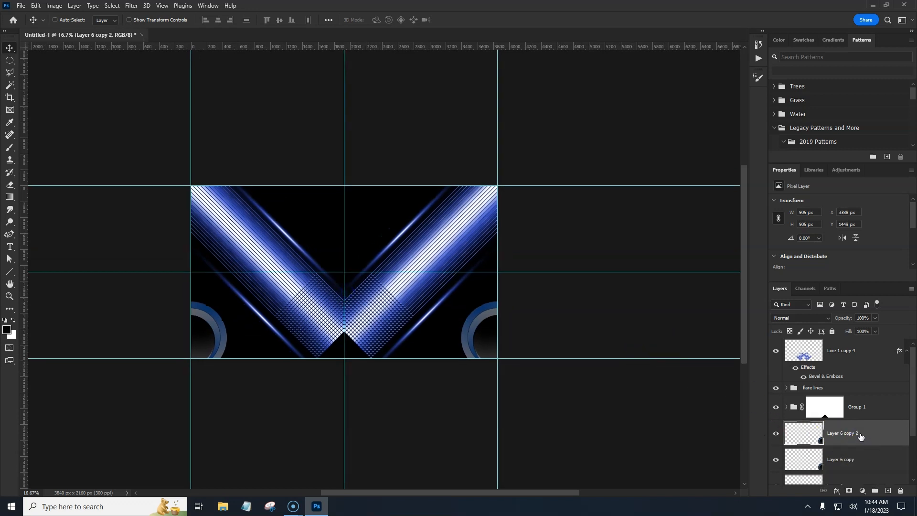
pyautogui.hotkey('ctrl', 't')
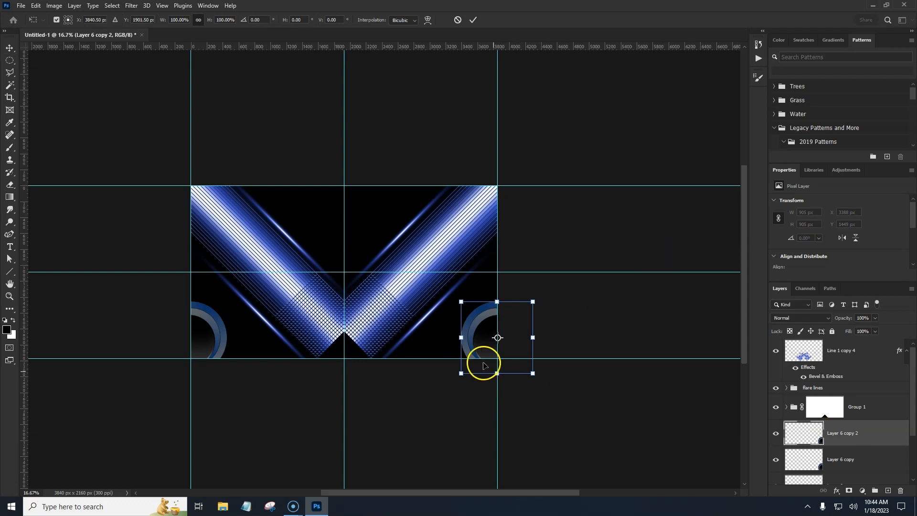
pyautogui.moveTo(469, 338); pyautogui.dragTo(334, 212)
pyautogui.moveTo(366, 264); pyautogui.dragTo(277, 273)
pyautogui.moveTo(390, 238); pyautogui.dragTo(307, 274)
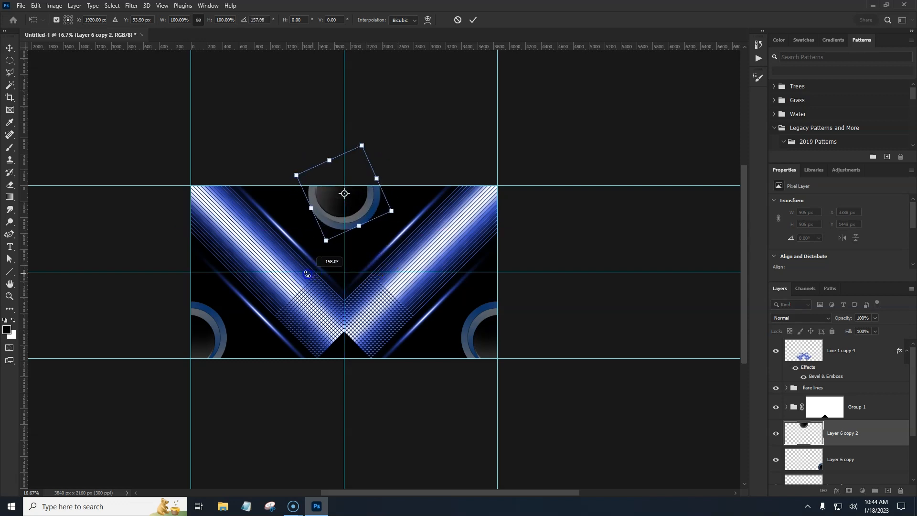
pyautogui.moveTo(401, 221)
pyautogui.mouseDown()
pyautogui.moveTo(384, 243)
pyautogui.moveTo(391, 236)
pyautogui.mouseUp()
pyautogui.moveTo(380, 193); pyautogui.dragTo(401, 198)
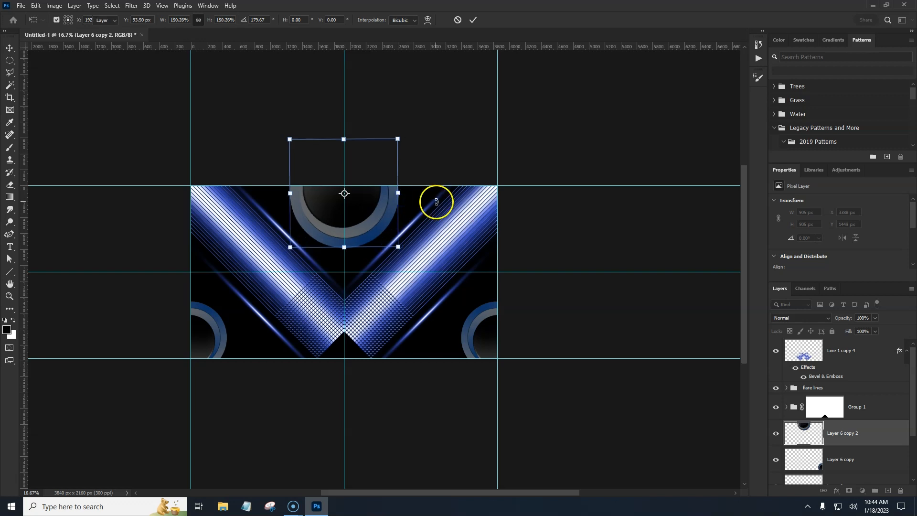
pyautogui.press('Return')
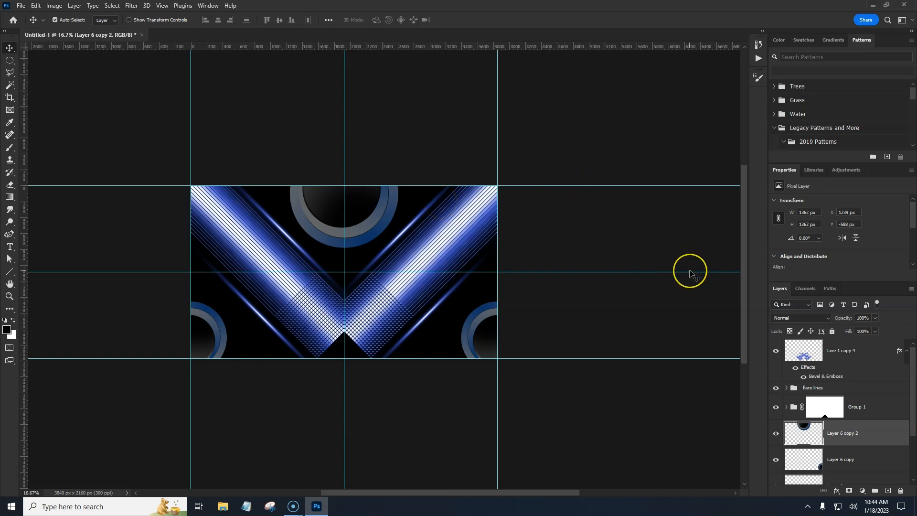
# Step: Zoom in on the design and hide the guides
pyautogui.hotkey('ctrl', '+')
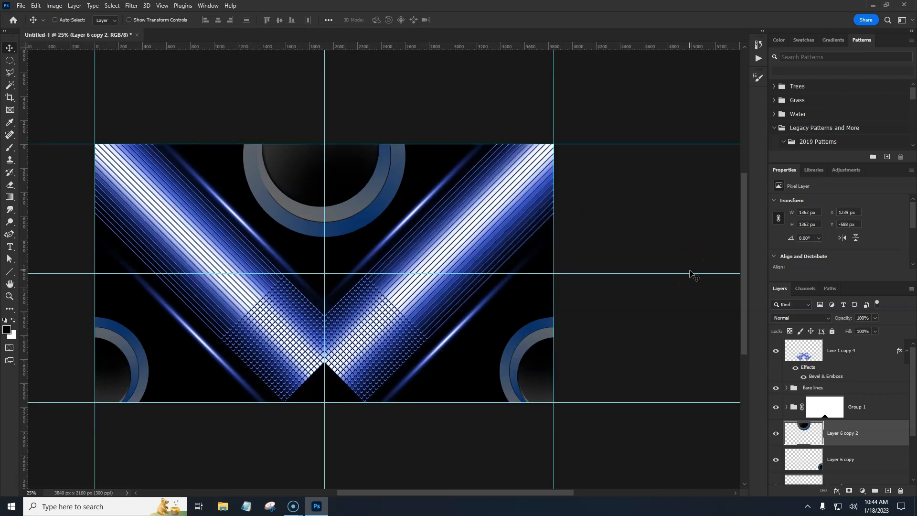
pyautogui.hotkey('ctrl', '+')
pyautogui.moveTo(457, 304); pyautogui.dragTo(525, 296)
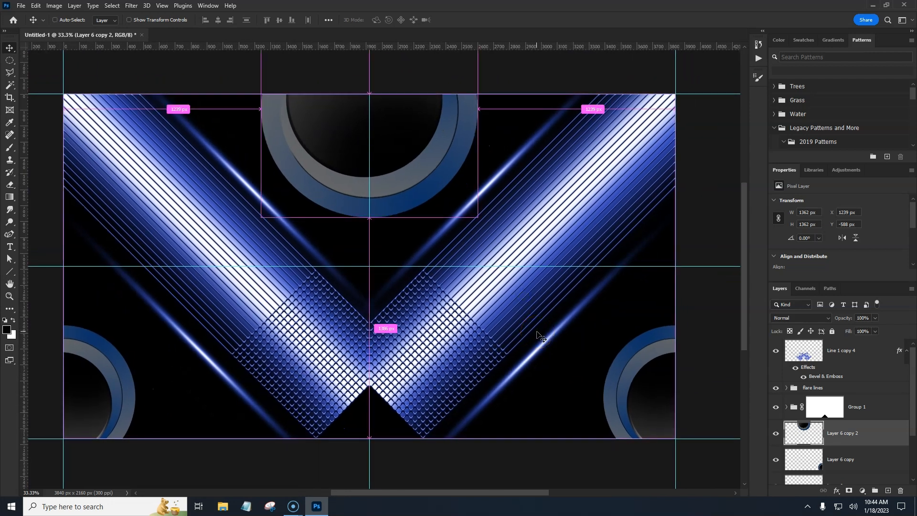
pyautogui.hotkey('ctrl', ';')
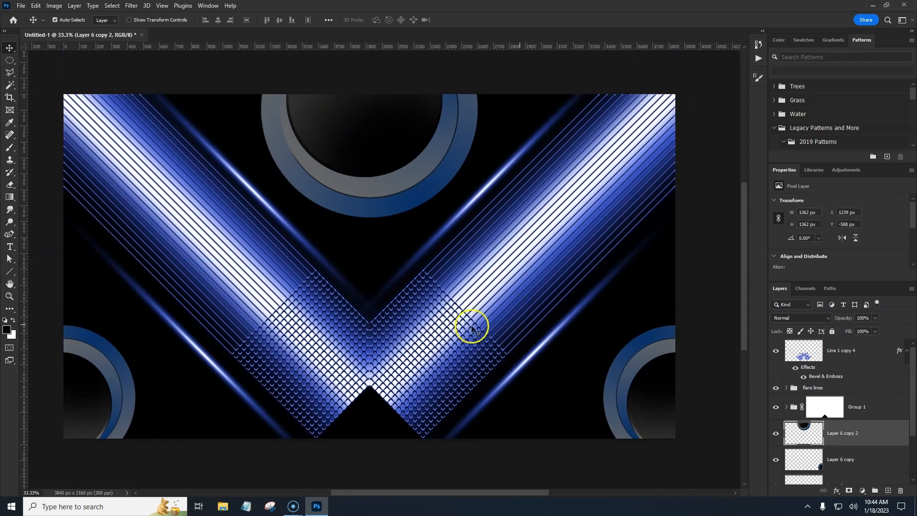
pyautogui.click(868, 351)
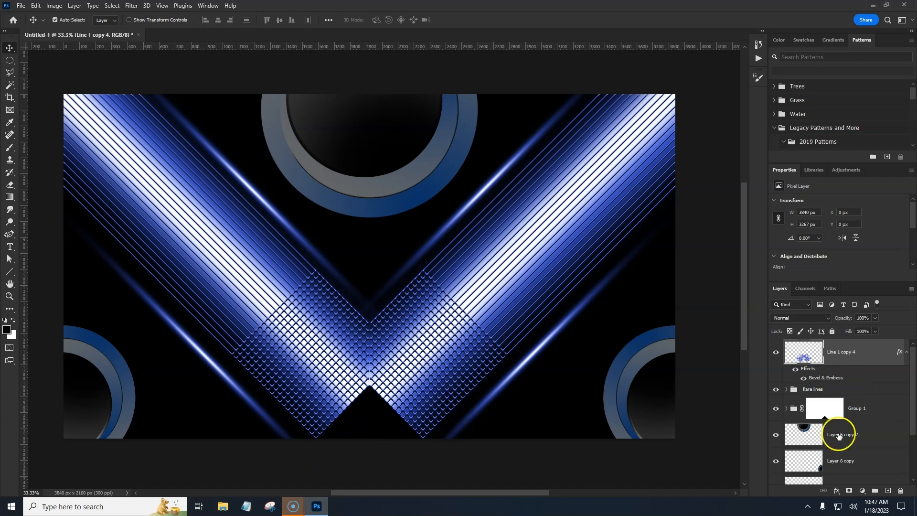
# Step: Duplicate the top circle, shrink the copy to about 50% and place it at the bottom centre beneath the V's tip
pyautogui.click(851, 432)
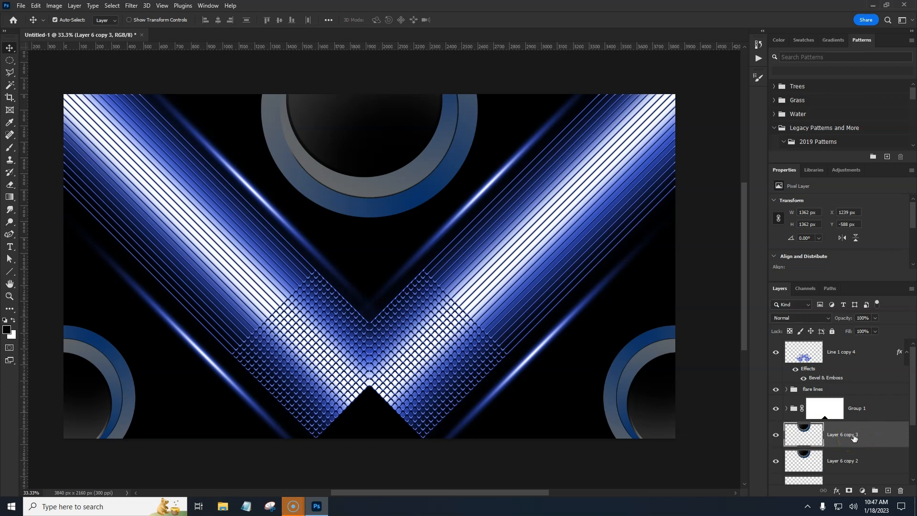
pyautogui.hotkey('ctrl', 't')
pyautogui.moveTo(410, 180); pyautogui.dragTo(398, 436)
pyautogui.moveTo(477, 360); pyautogui.dragTo(423, 365)
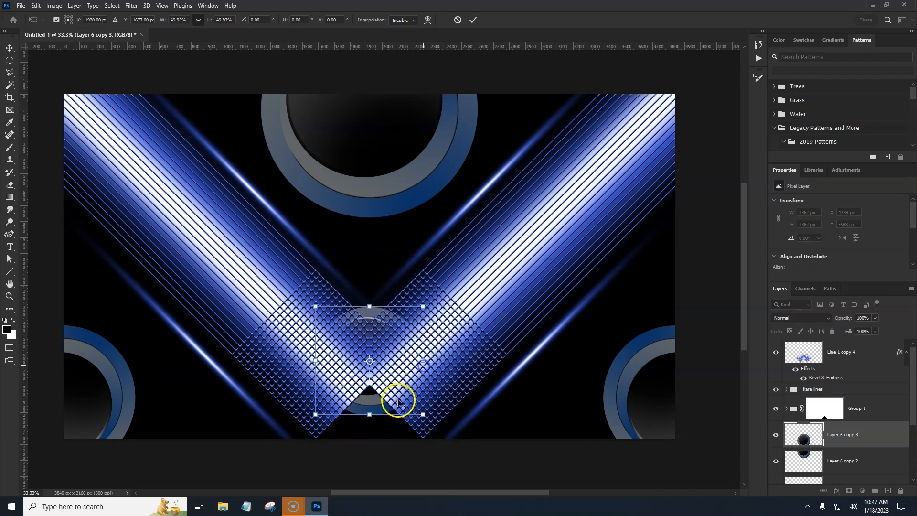
pyautogui.moveTo(377, 408); pyautogui.dragTo(375, 449)
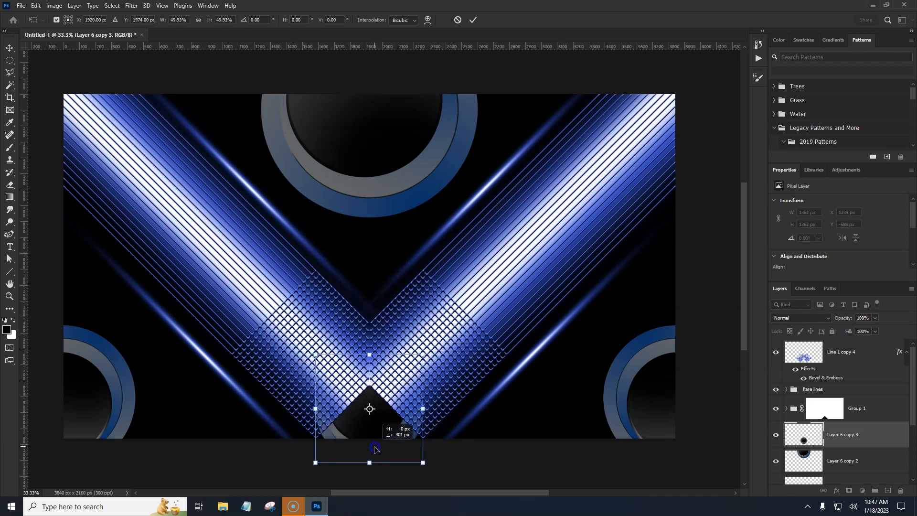
pyautogui.moveTo(375, 448); pyautogui.dragTo(373, 435)
pyautogui.press('Return')
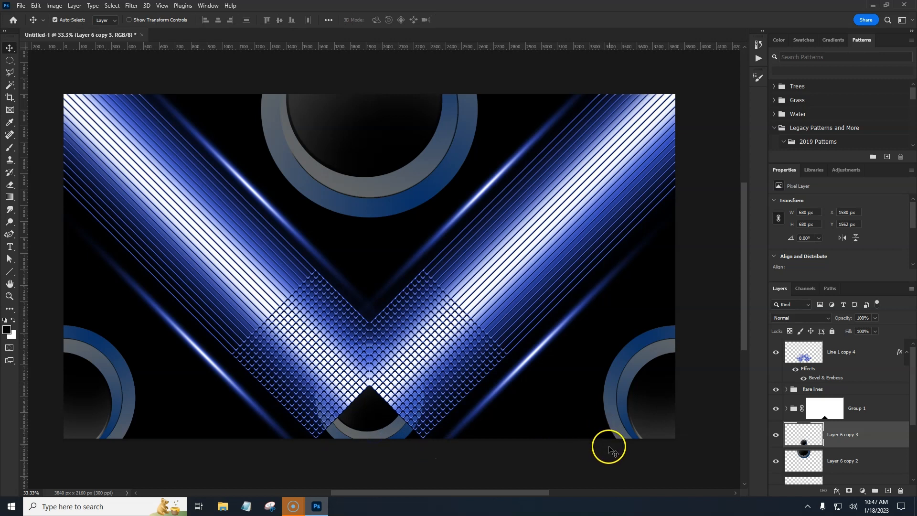
# Step: Add a layer mask to the small circle and mask out the part overlapping the V with a polygonal selection filled black
pyautogui.click(849, 491)
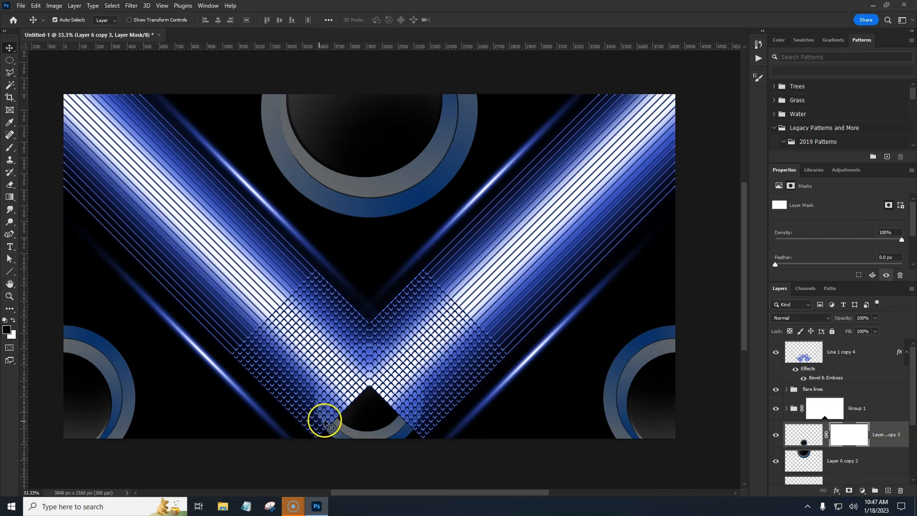
pyautogui.press('l')
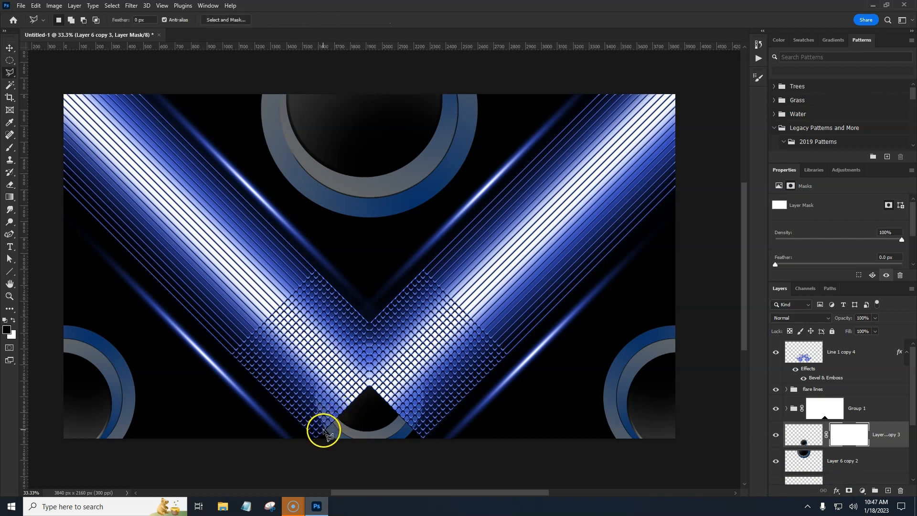
pyautogui.click(369, 385)
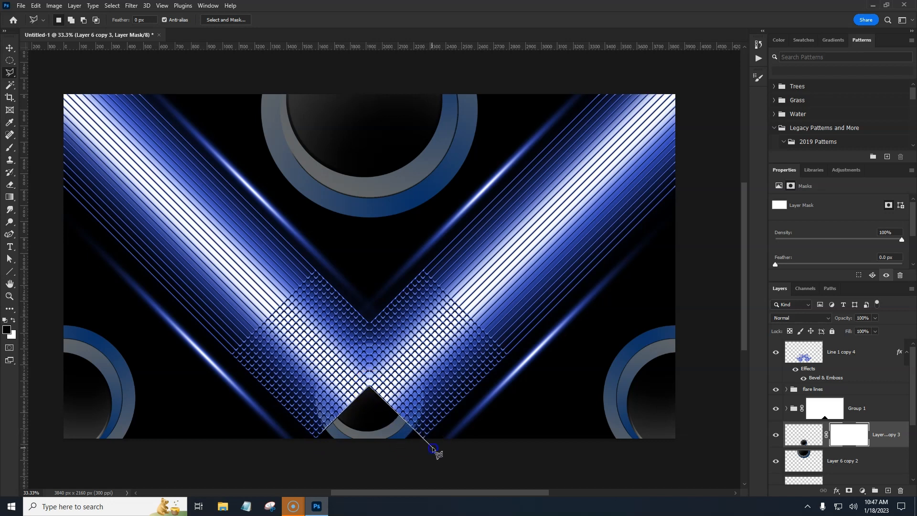
pyautogui.click(433, 447)
pyautogui.click(497, 387)
pyautogui.click(444, 235)
pyautogui.click(243, 266)
pyautogui.click(241, 357)
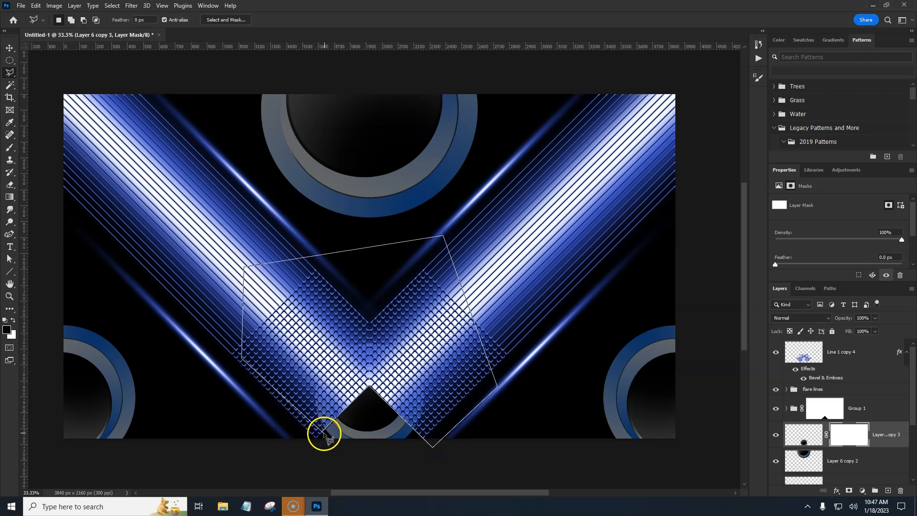
pyautogui.click(322, 431)
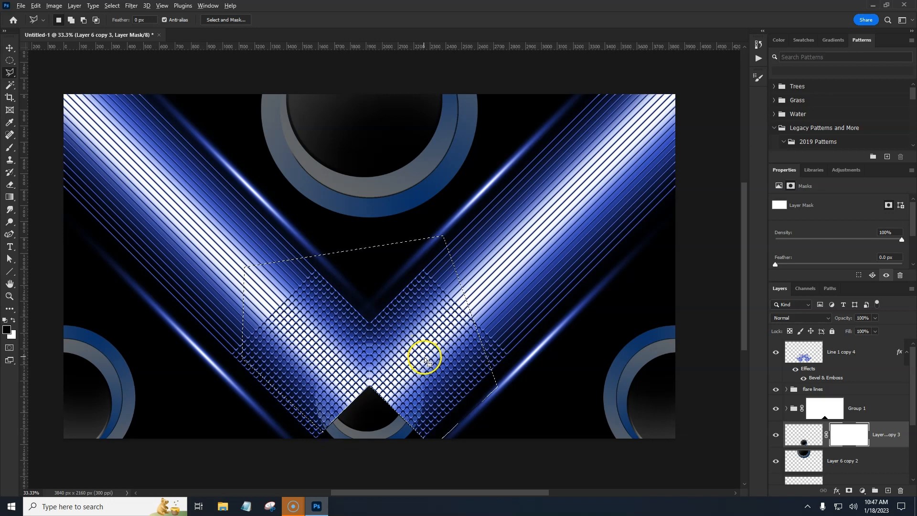
pyautogui.hotkey('alt', 'BackSpace')
pyautogui.hotkey('ctrl', 'd')
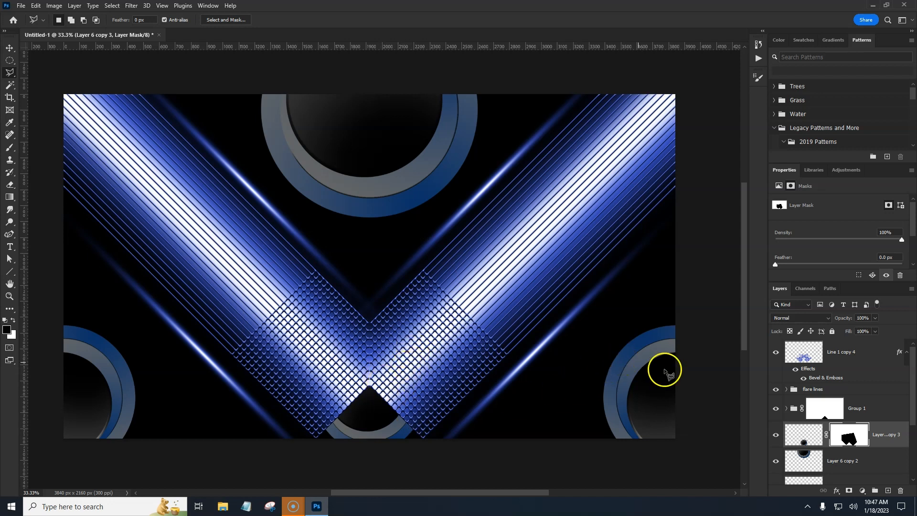
# Step: Apply the layer mask on the small circle layer, then select the top line layer
pyautogui.rightClick(855, 433)
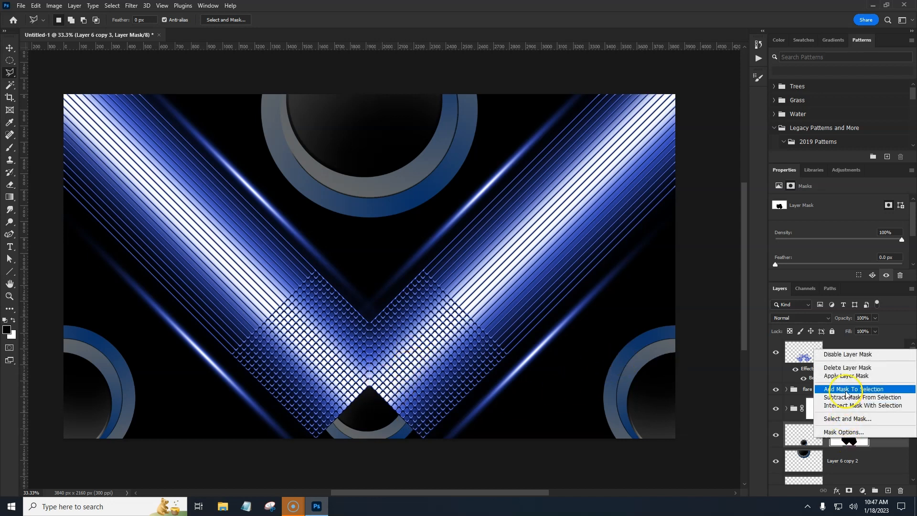
pyautogui.click(847, 377)
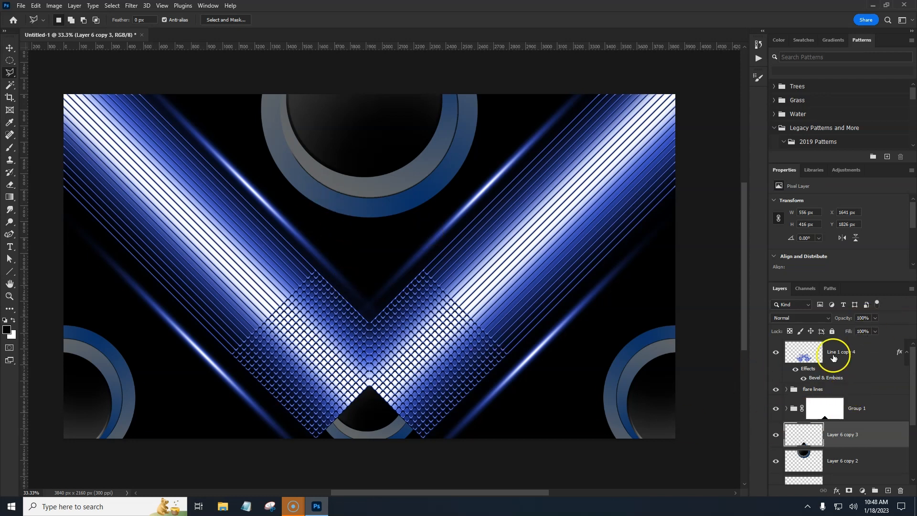
pyautogui.click(870, 354)
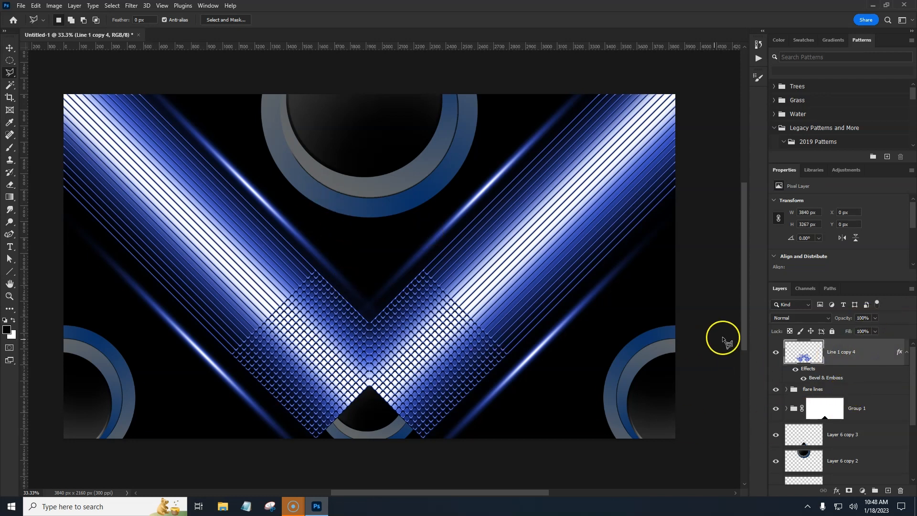
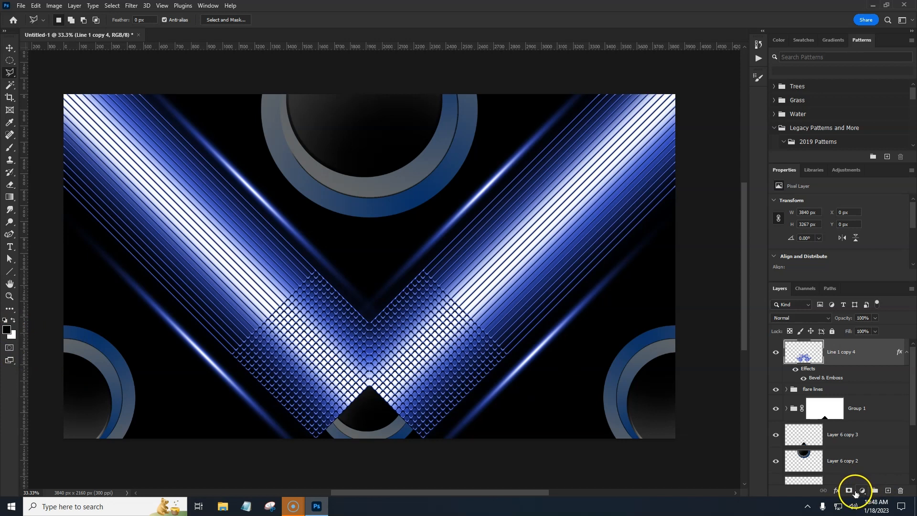
# Step: Add a Gradient Map adjustment going from black through a dark blue #294a96 stop at location 49 to white
pyautogui.click(863, 491)
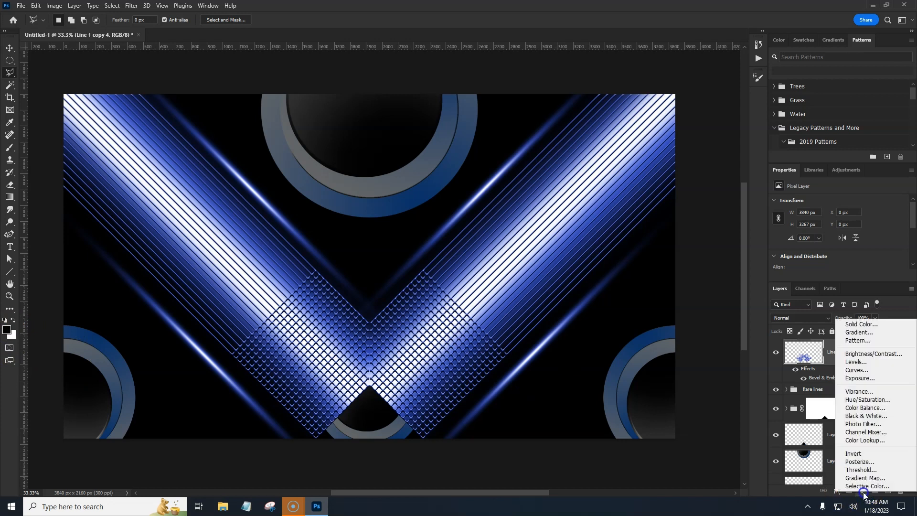
pyautogui.click(863, 478)
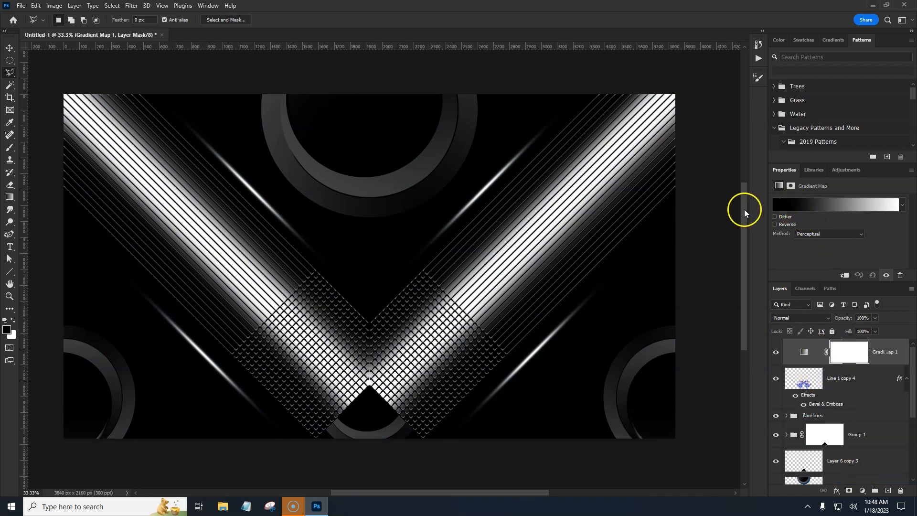
pyautogui.click(820, 208)
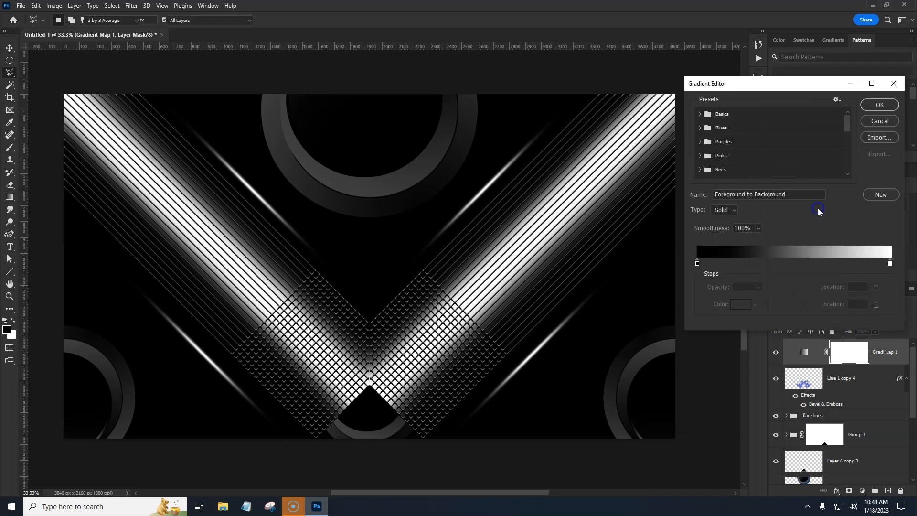
pyautogui.click(791, 263)
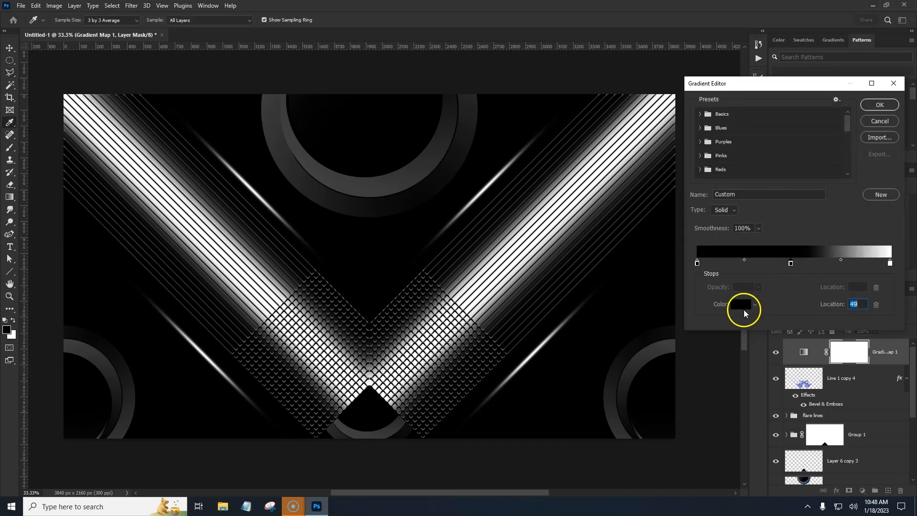
pyautogui.click(744, 307)
pyautogui.moveTo(796, 172)
pyautogui.mouseDown()
pyautogui.moveTo(795, 160)
pyautogui.moveTo(795, 168)
pyautogui.mouseUp()
pyautogui.click(766, 182)
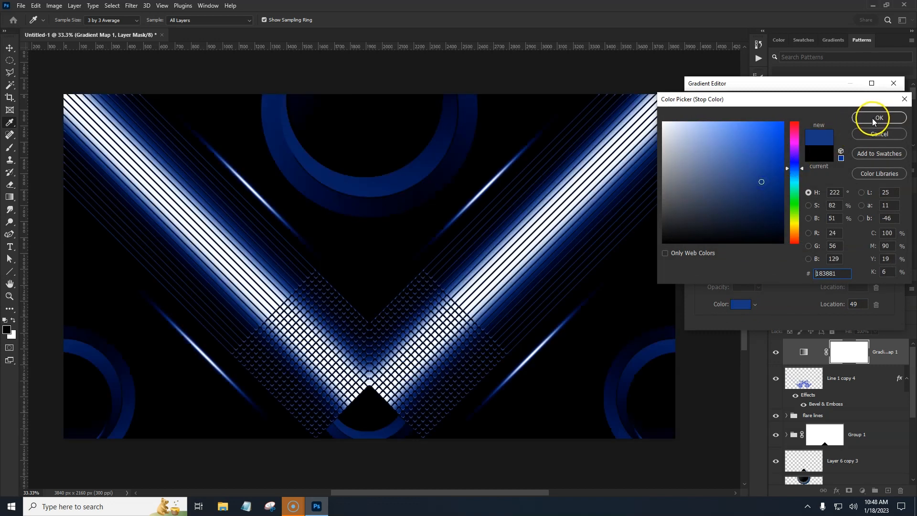
pyautogui.moveTo(761, 182)
pyautogui.mouseDown()
pyautogui.moveTo(751, 199)
pyautogui.moveTo(746, 150)
pyautogui.moveTo(748, 167)
pyautogui.mouseUp()
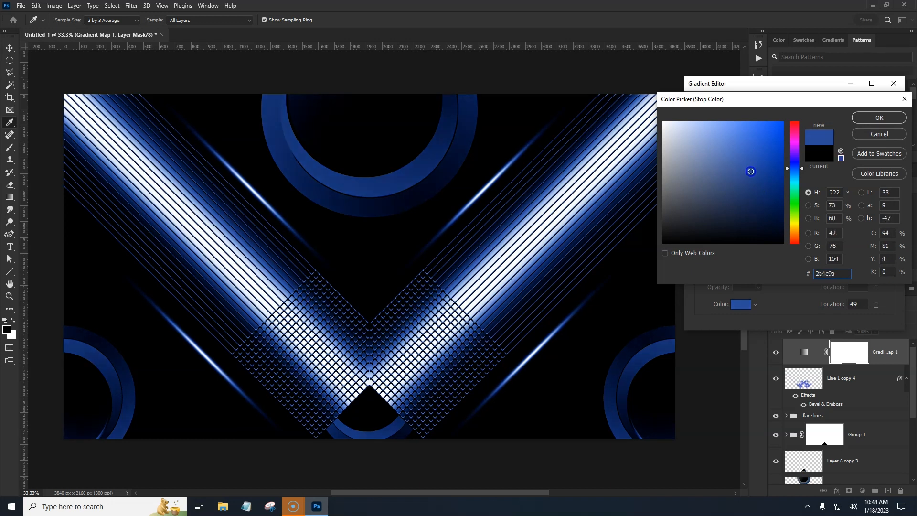
pyautogui.click(878, 118)
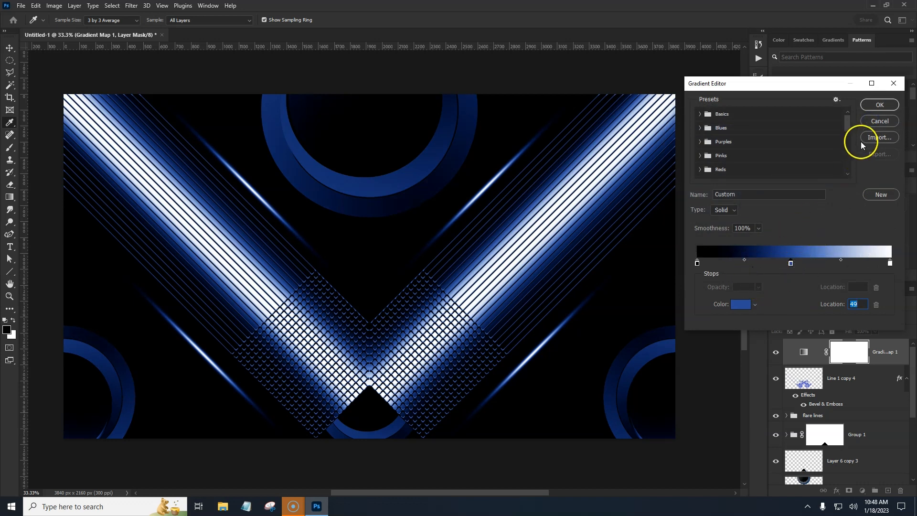
pyautogui.click(879, 105)
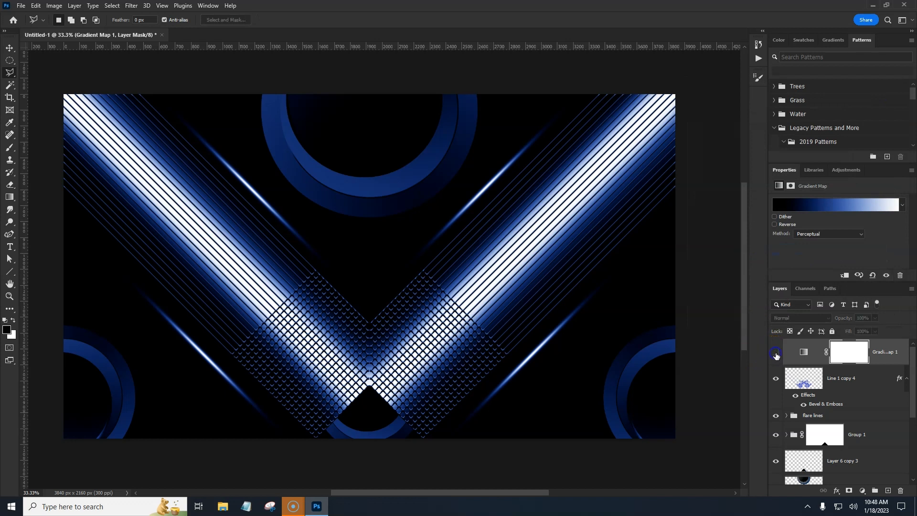
# Step: Set the gradient map layer's opacity to 46% in Normal blend mode
pyautogui.click(776, 353)
pyautogui.click(777, 353)
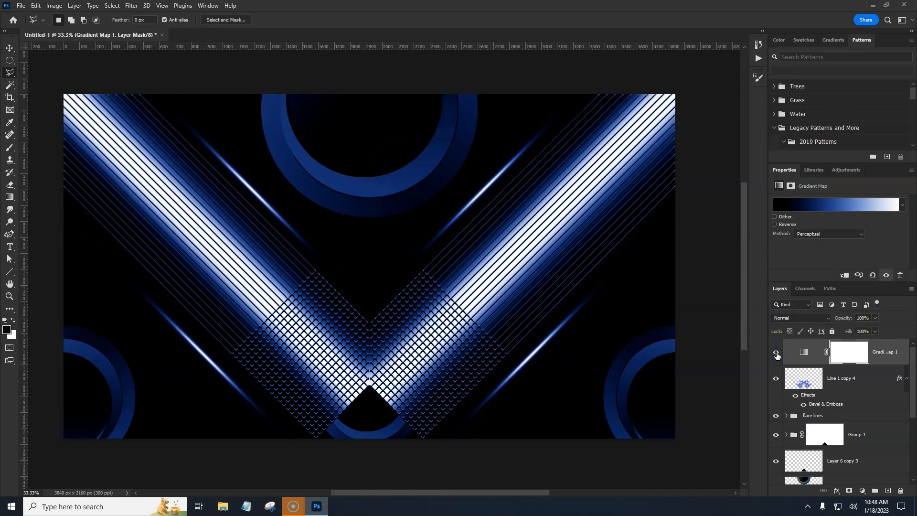
pyautogui.moveTo(843, 318); pyautogui.dragTo(818, 319)
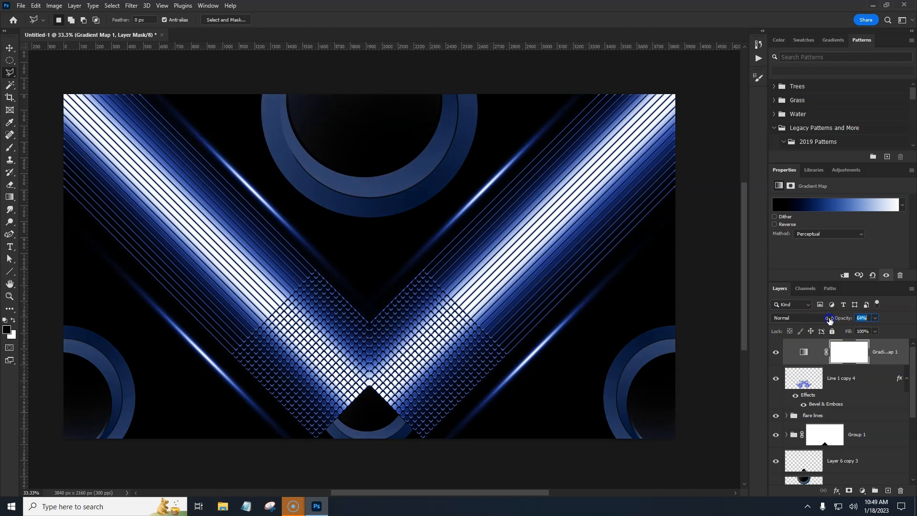
pyautogui.moveTo(775, 324)
pyautogui.mouseDown()
pyautogui.moveTo(760, 326)
pyautogui.moveTo(839, 317)
pyautogui.mouseUp()
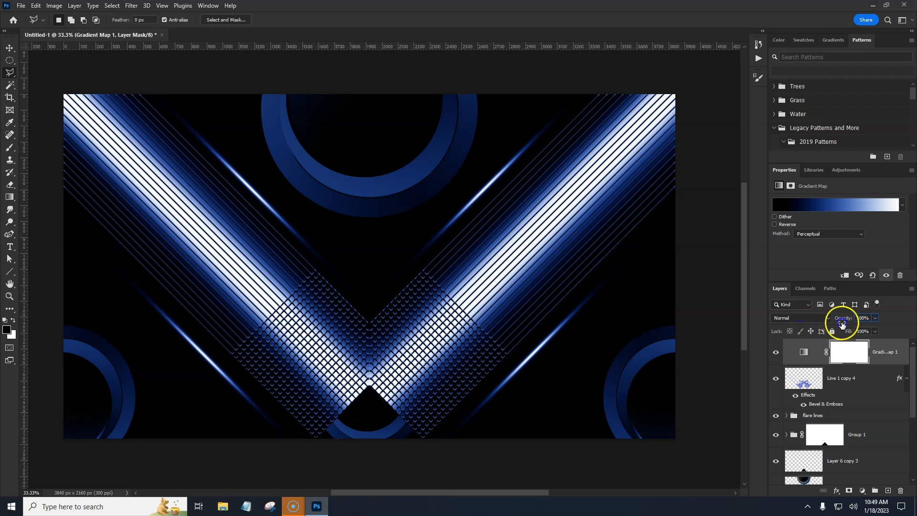
pyautogui.click(827, 319)
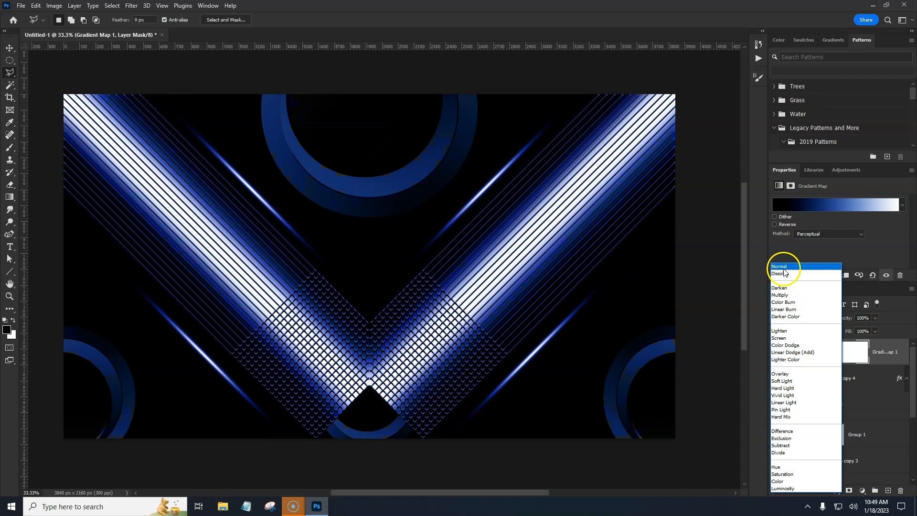
pyautogui.click(779, 266)
pyautogui.moveTo(845, 322); pyautogui.dragTo(833, 319)
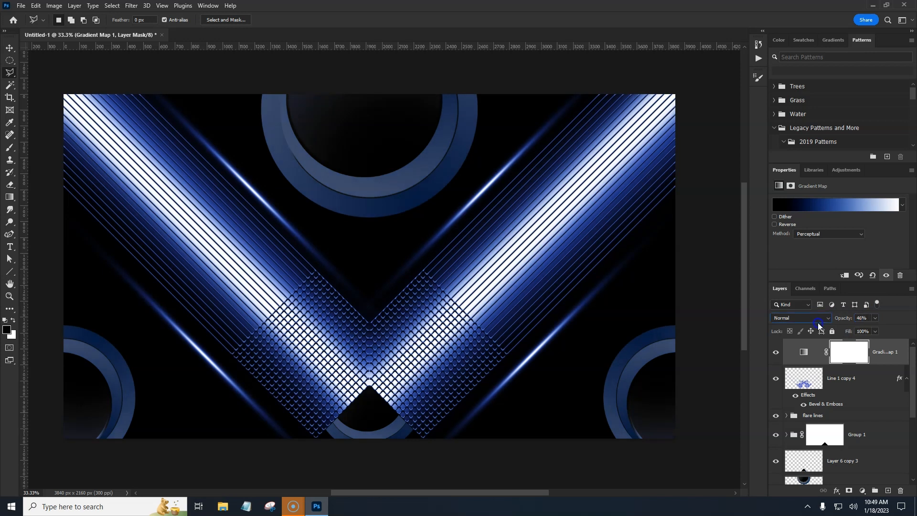
# Step: Toggle the gradient map layer's visibility to compare the design with and without it
pyautogui.click(776, 353)
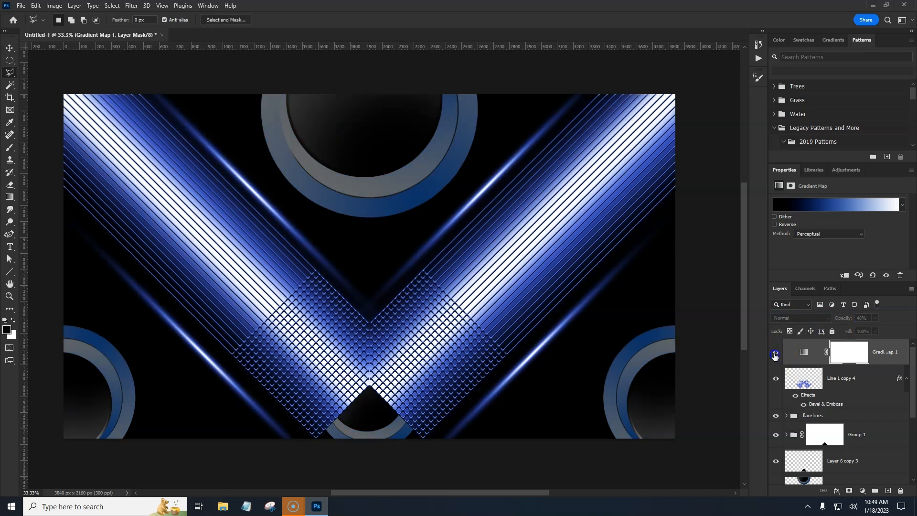
pyautogui.click(776, 354)
pyautogui.click(775, 354)
pyautogui.click(775, 354)
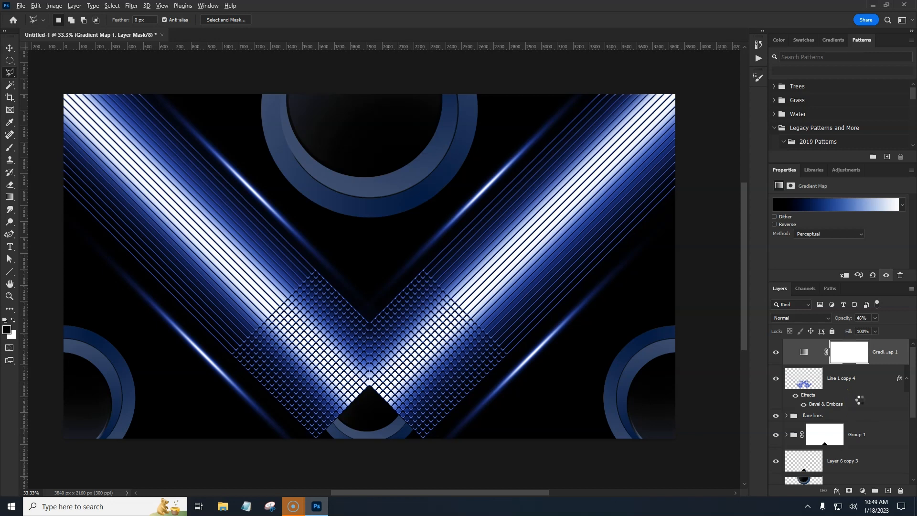
# Step: Stamp all visible layers into a new layer and warp it with the Shell Upper style at 58.2% bend
pyautogui.hotkey('ctrl', 'shift', 'alt', 'e')
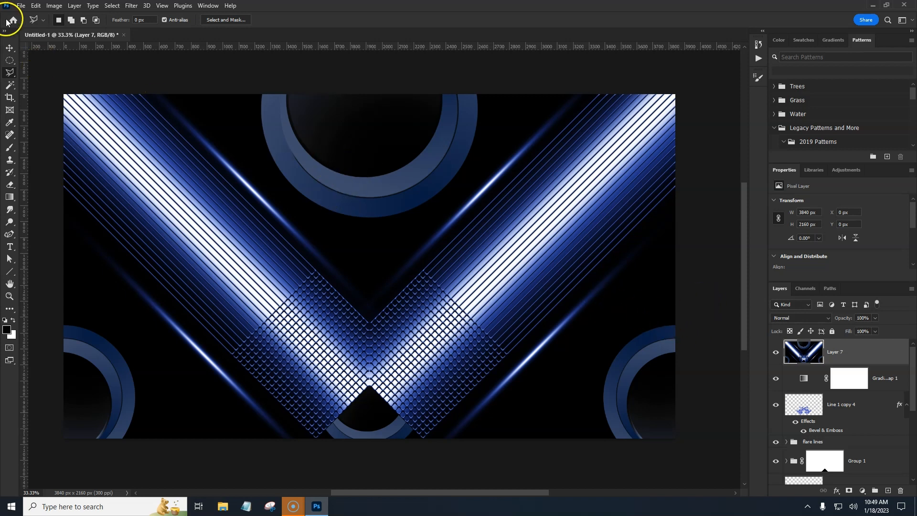
pyautogui.click(36, 7)
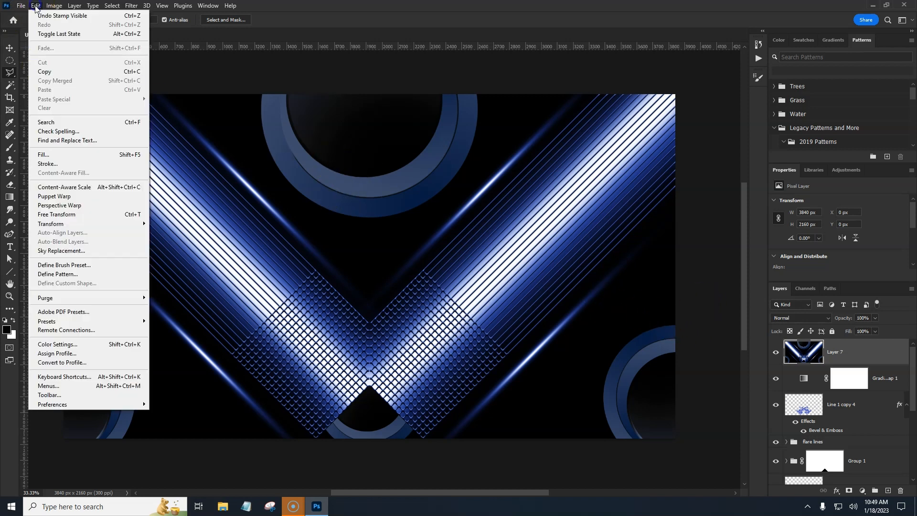
pyautogui.moveTo(65, 227)
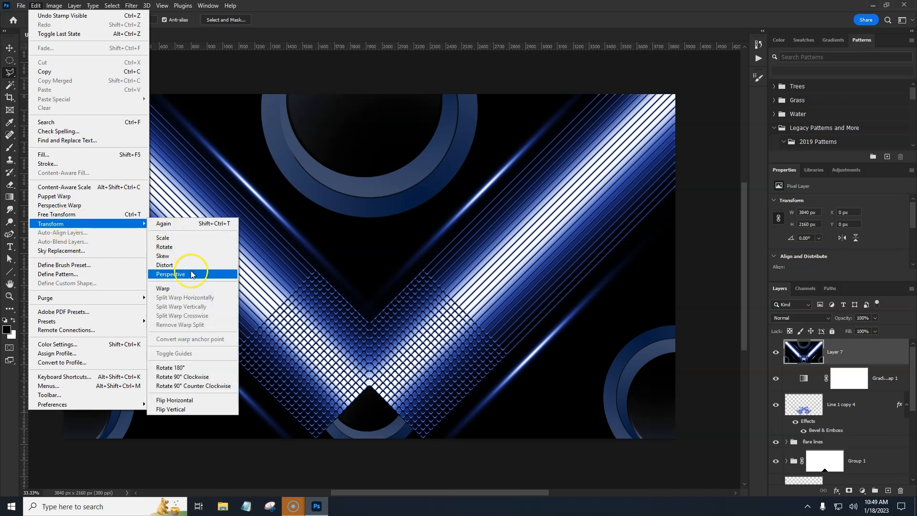
pyautogui.click(188, 289)
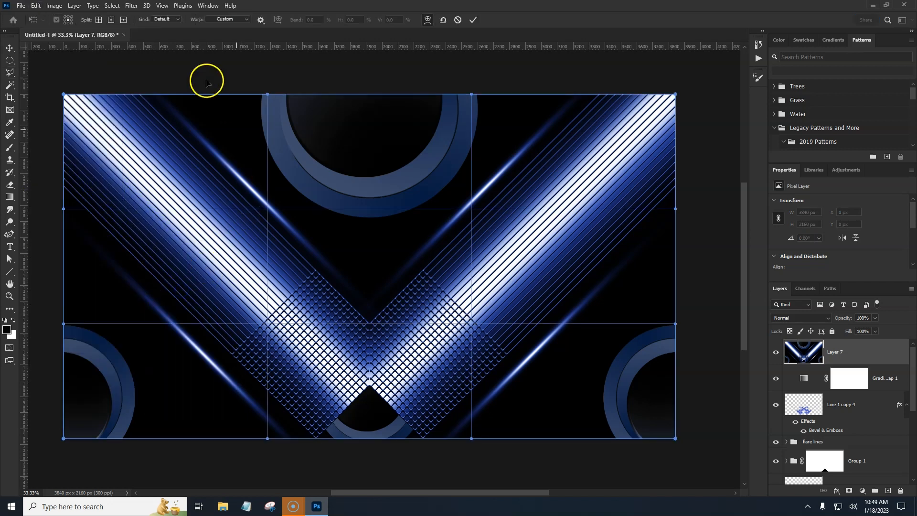
pyautogui.click(247, 20)
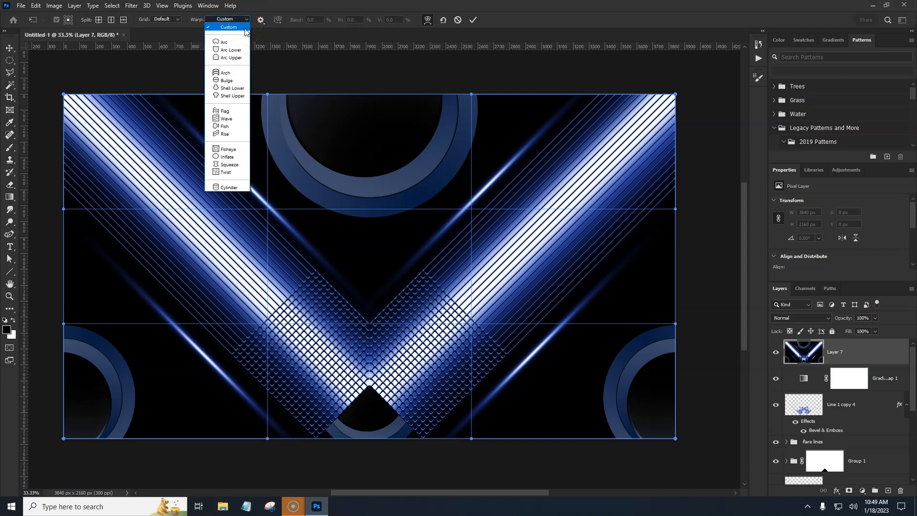
pyautogui.click(237, 97)
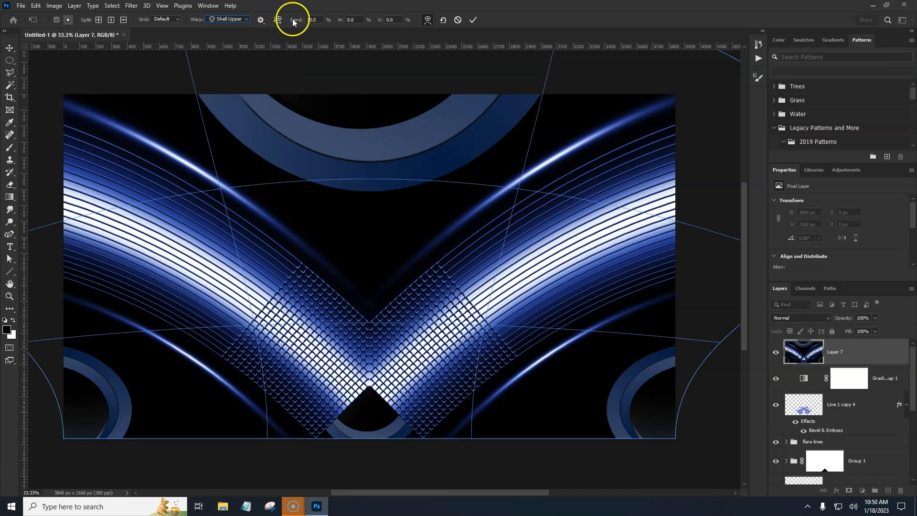
pyautogui.moveTo(296, 20); pyautogui.dragTo(440, 19)
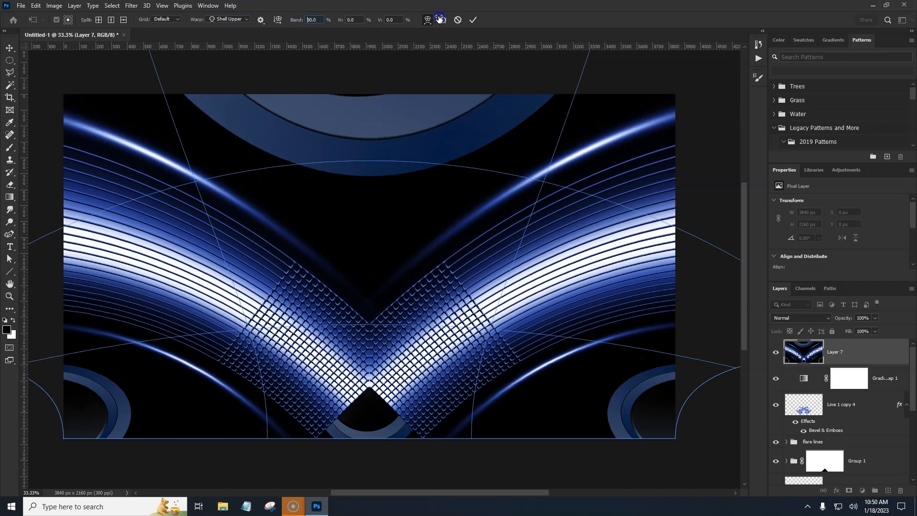
pyautogui.moveTo(306, 24); pyautogui.dragTo(335, 23)
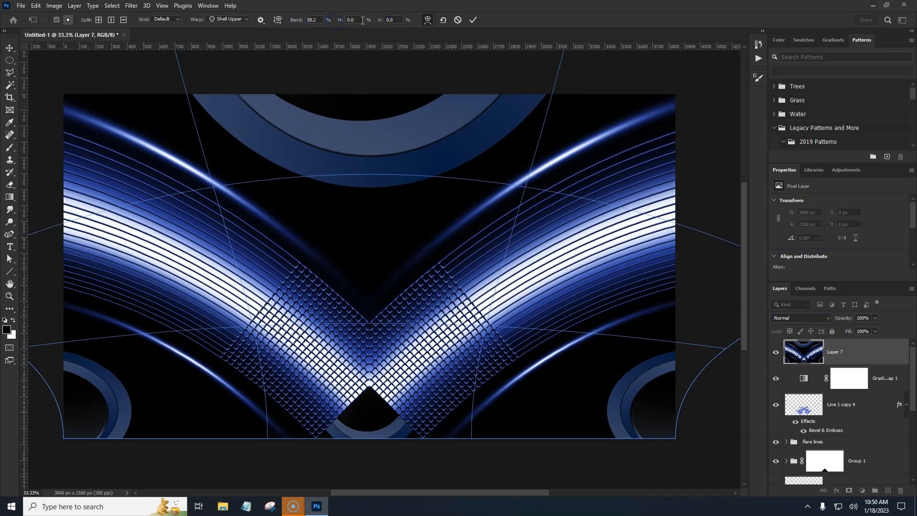
pyautogui.click(473, 19)
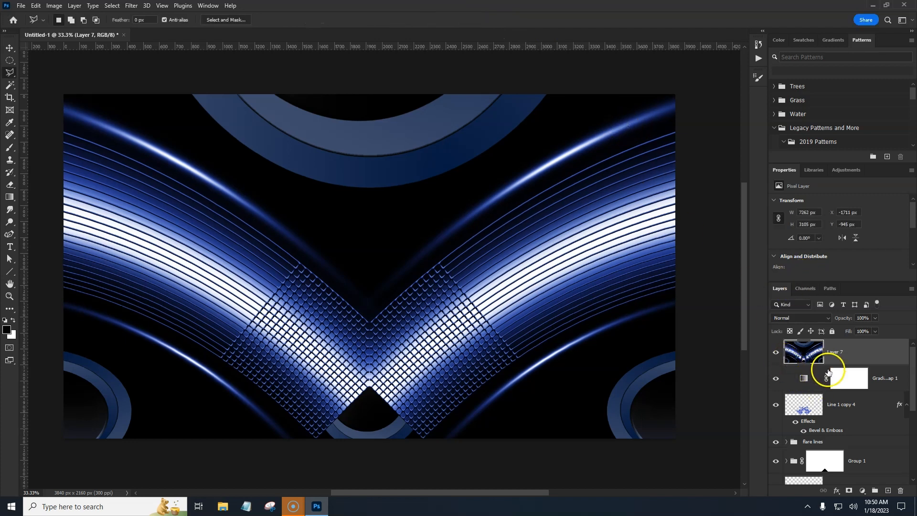
# Step: Add a Gradient Fill layer above the gradient map using a blue Top Layer Gradients preset, linear at 90°
pyautogui.click(776, 354)
pyautogui.click(776, 354)
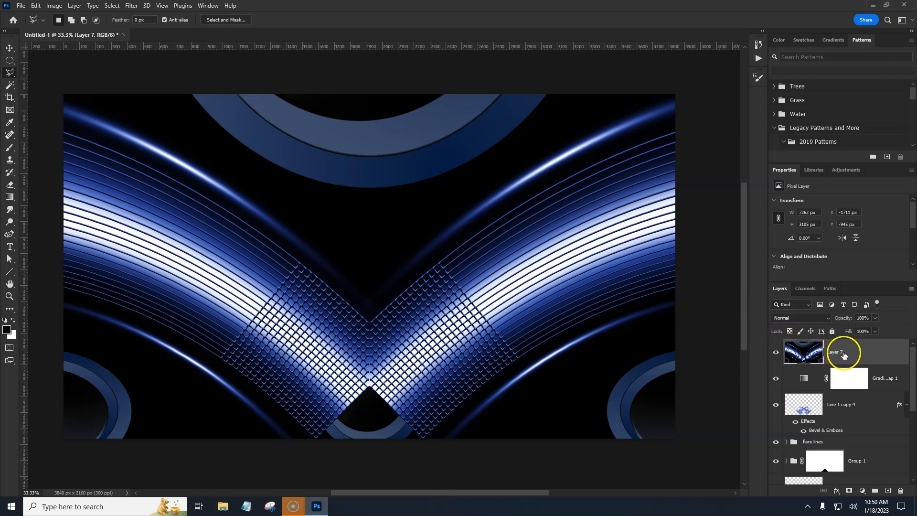
pyautogui.click(887, 380)
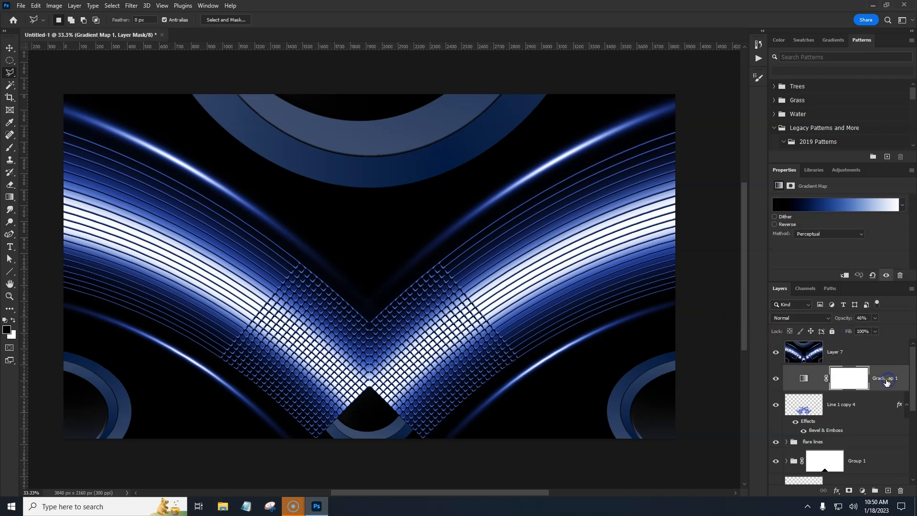
pyautogui.click(861, 492)
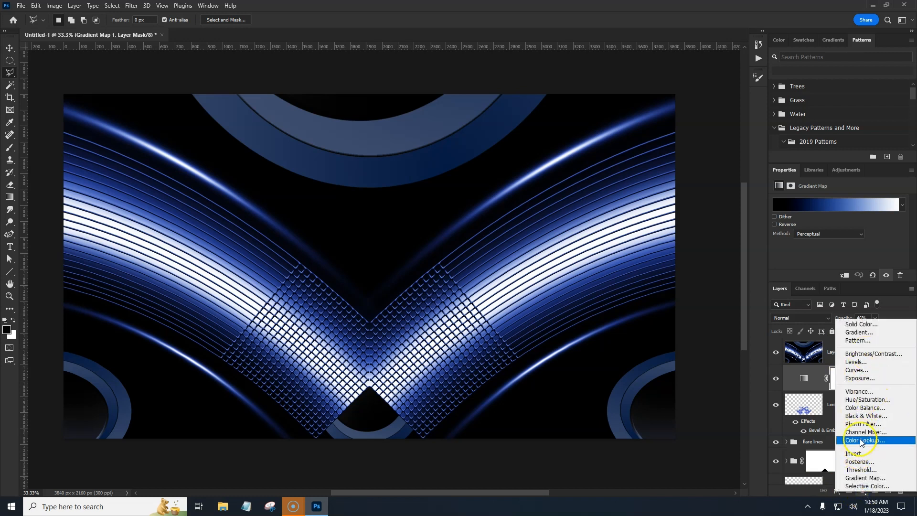
pyautogui.click(852, 332)
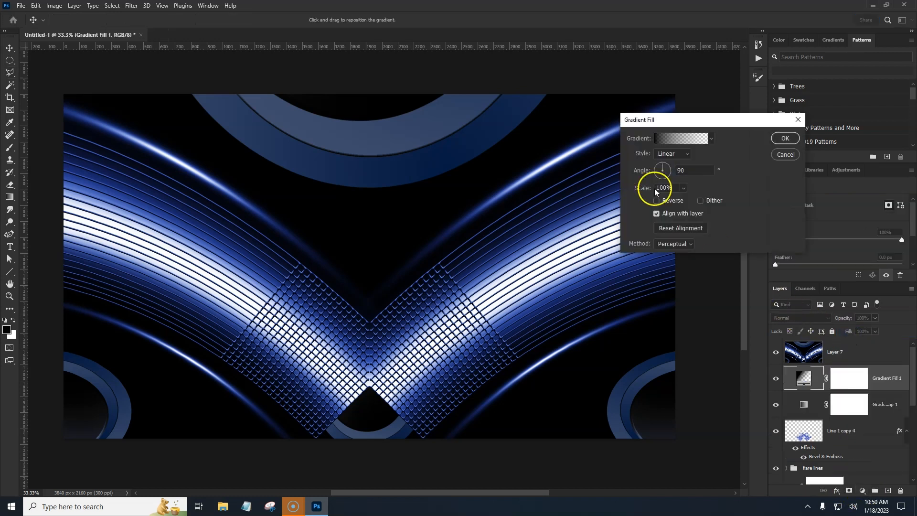
pyautogui.click(678, 138)
pyautogui.moveTo(846, 123); pyautogui.dragTo(848, 165)
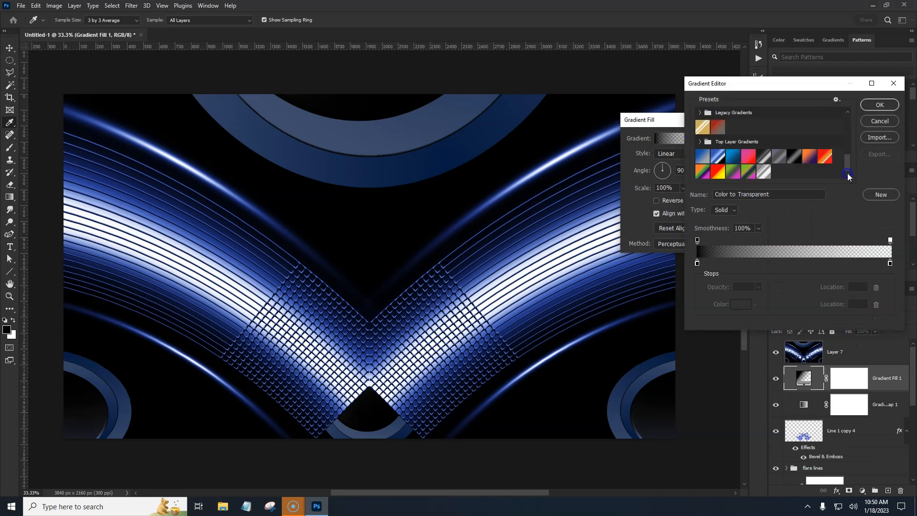
pyautogui.click(732, 160)
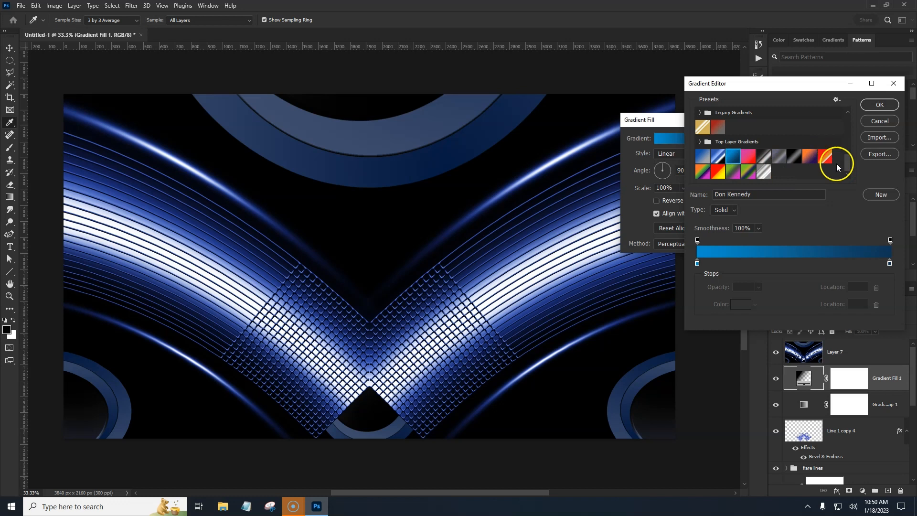
pyautogui.click(880, 105)
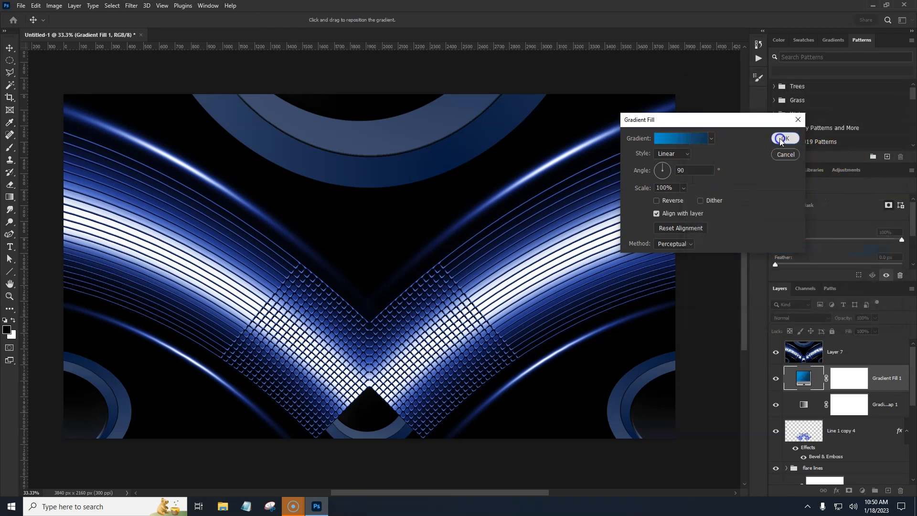
pyautogui.click(782, 138)
# Step: Set the stamped warped layer's blend mode to Overlay
pyautogui.click(835, 354)
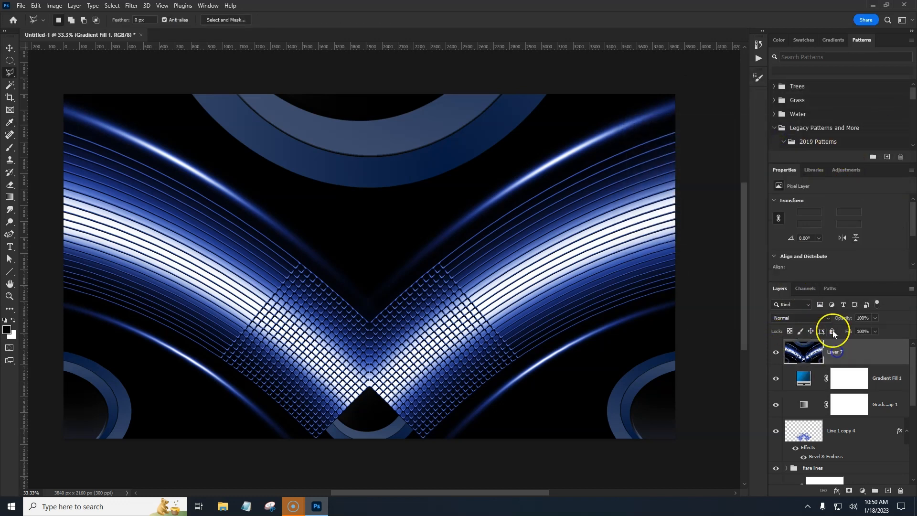
pyautogui.click(803, 318)
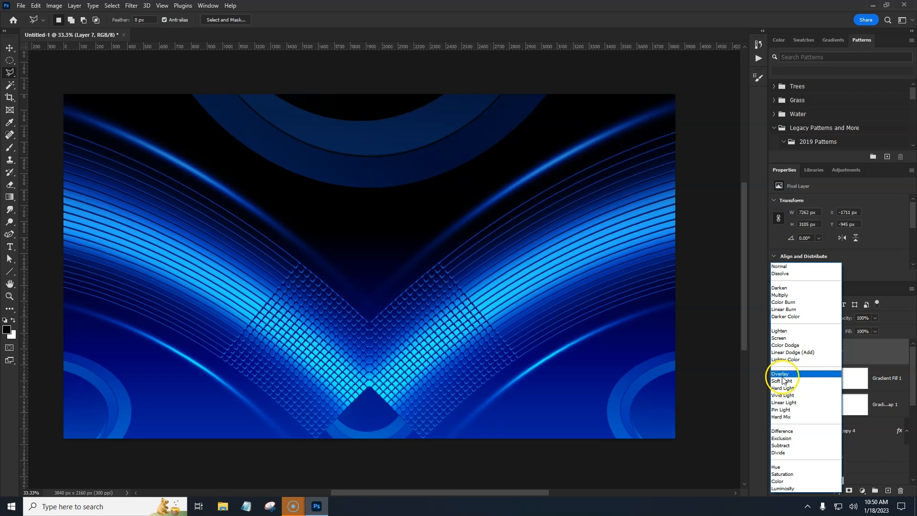
pyautogui.click(782, 375)
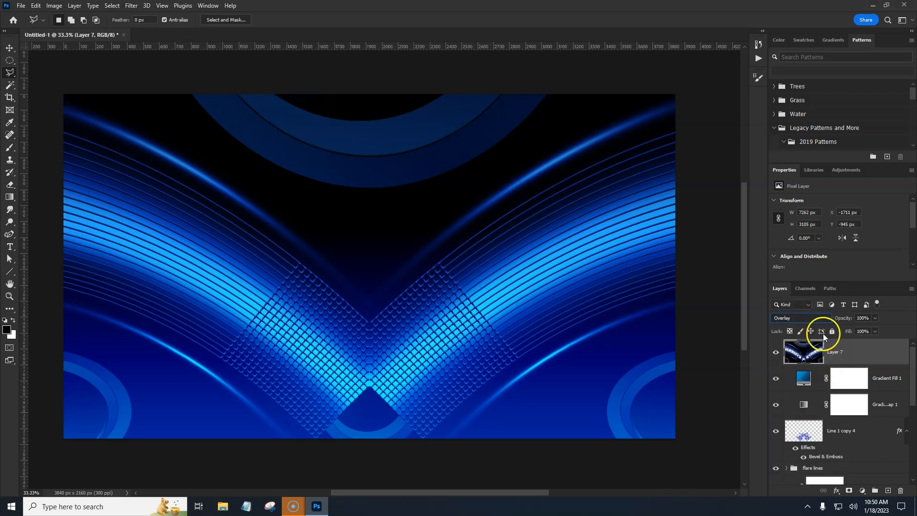
# Step: Lower the gradient fill layer's opacity to 47%
pyautogui.click(804, 378)
pyautogui.moveTo(846, 320); pyautogui.dragTo(827, 323)
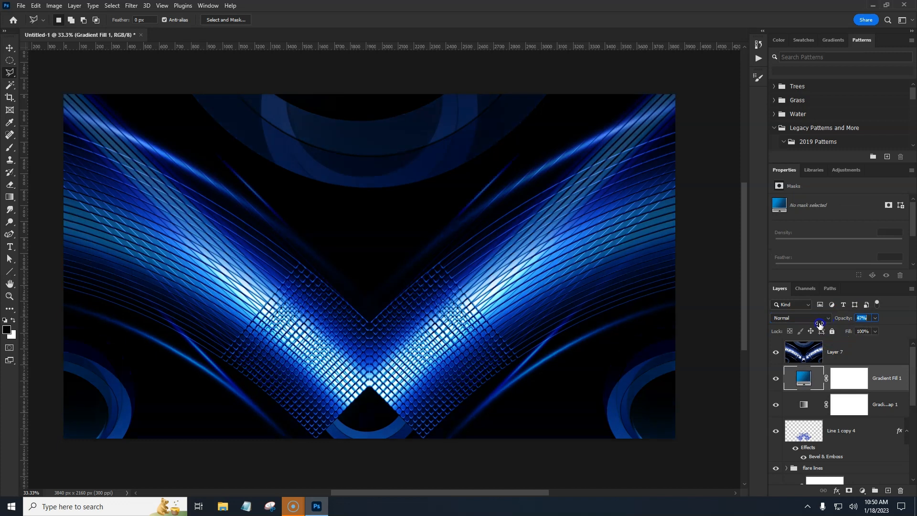
# Step: Restore the gradient fill's opacity to 100%, then reverse its gradient, set scale to 560% and reposition it upward
pyautogui.moveTo(814, 325); pyautogui.dragTo(859, 318)
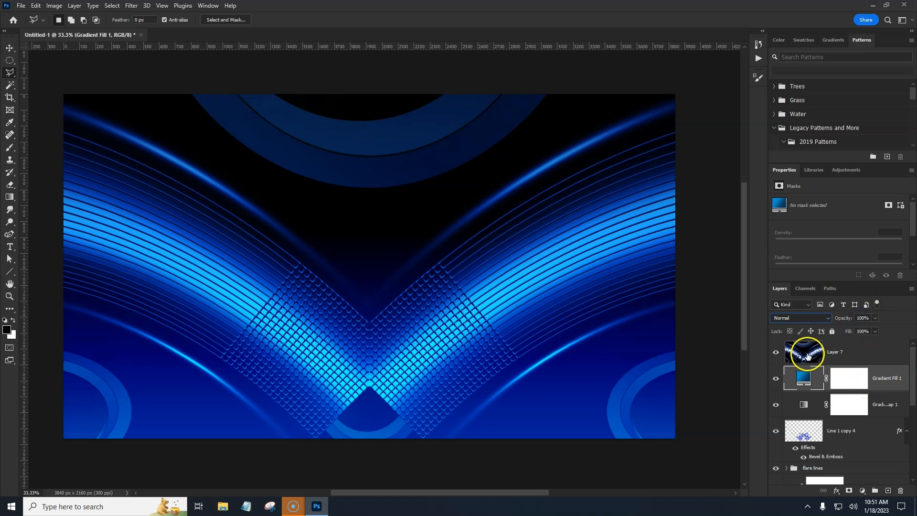
pyautogui.doubleClick(803, 380)
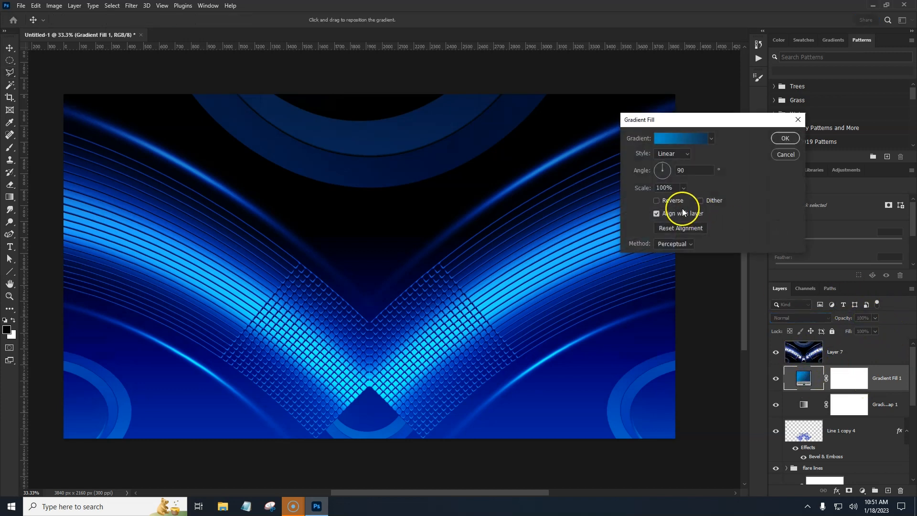
pyautogui.click(656, 201)
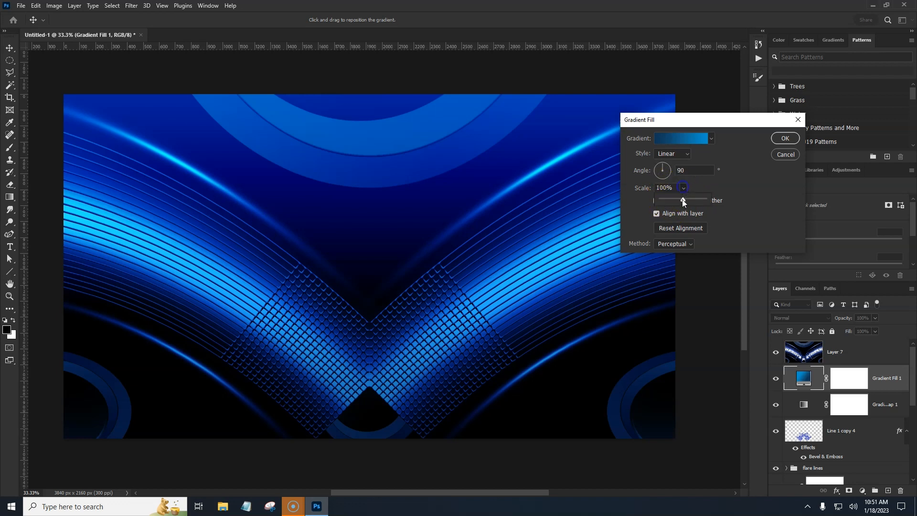
pyautogui.moveTo(683, 201); pyautogui.dragTo(696, 201)
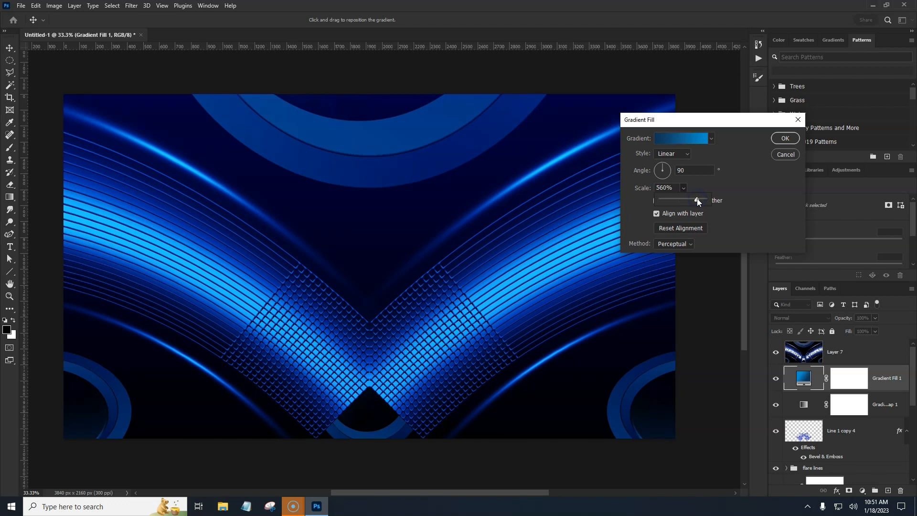
pyautogui.moveTo(436, 128); pyautogui.dragTo(459, 404)
pyautogui.moveTo(453, 195); pyautogui.dragTo(455, 61)
pyautogui.click(777, 142)
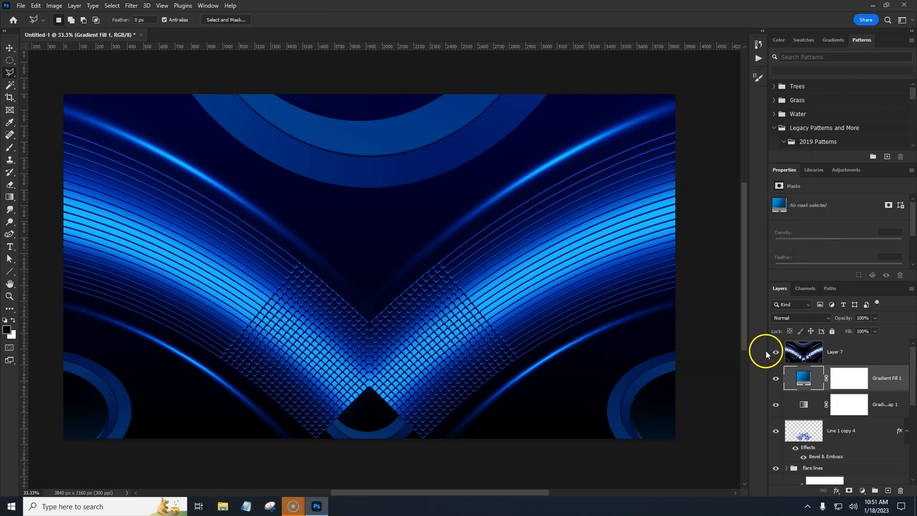
# Step: Open the Camera Raw Filter on the stamped warped layer and set Texture to +18 and Clarity to +21
pyautogui.click(798, 357)
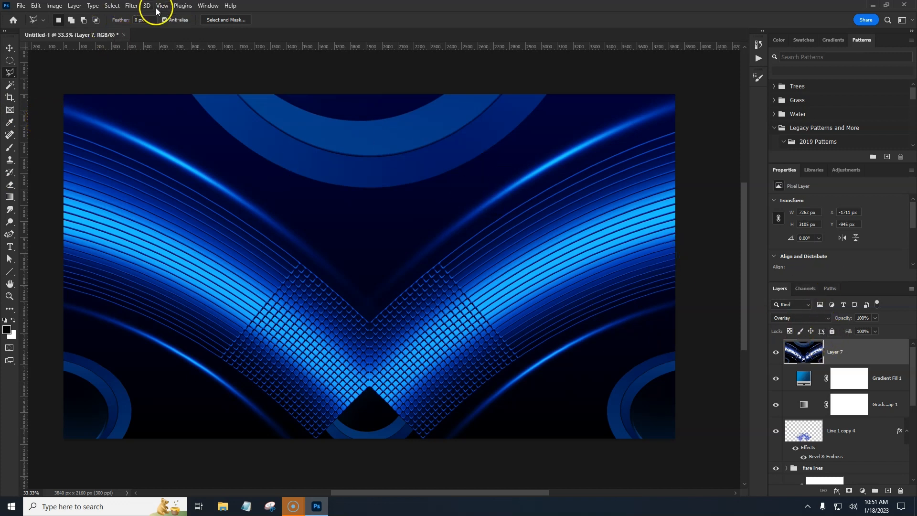
pyautogui.click(131, 6)
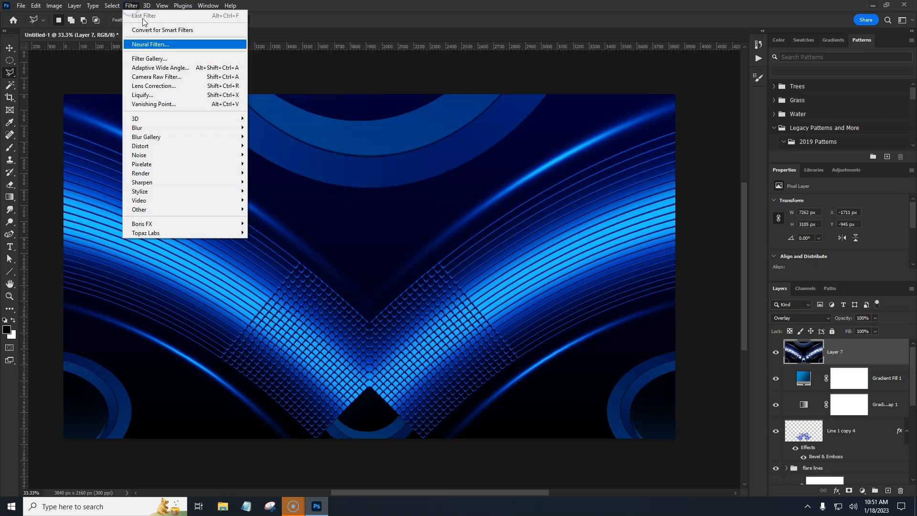
pyautogui.click(155, 77)
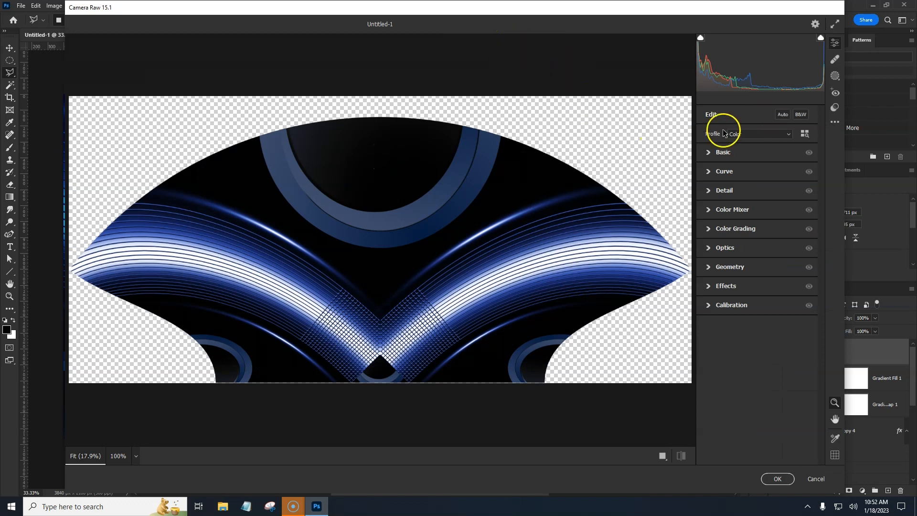
pyautogui.click(708, 153)
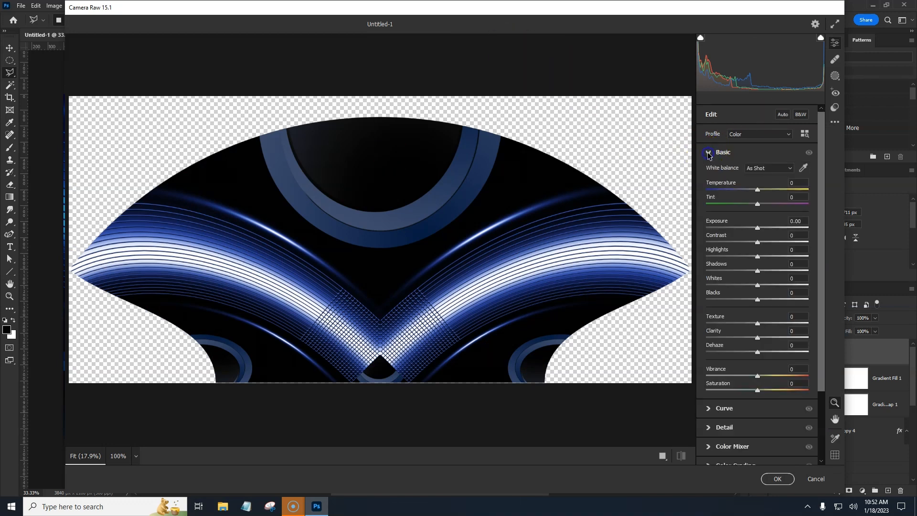
pyautogui.moveTo(788, 259); pyautogui.dragTo(761, 243)
pyautogui.doubleClick(749, 259)
pyautogui.doubleClick(761, 244)
pyautogui.moveTo(757, 323); pyautogui.dragTo(769, 339)
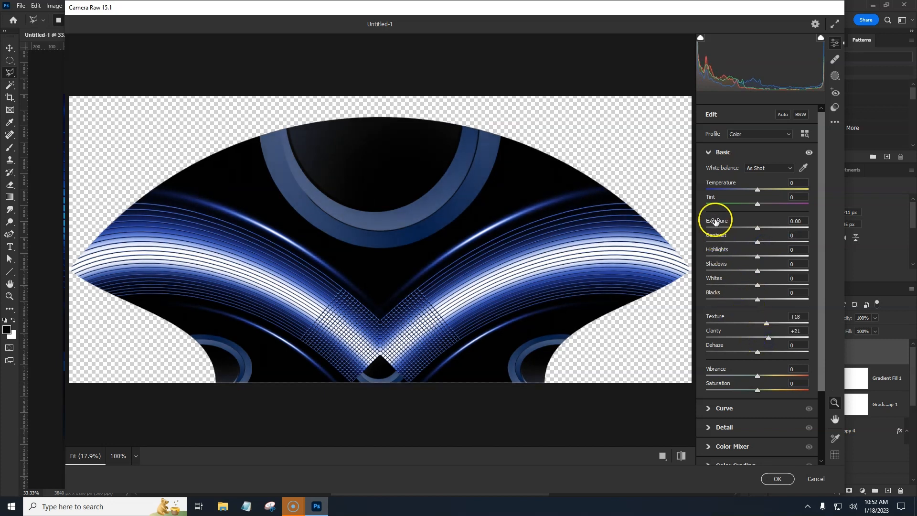
# Step: Add grain in the Camera Raw Effects section and apply the filter
pyautogui.click(709, 152)
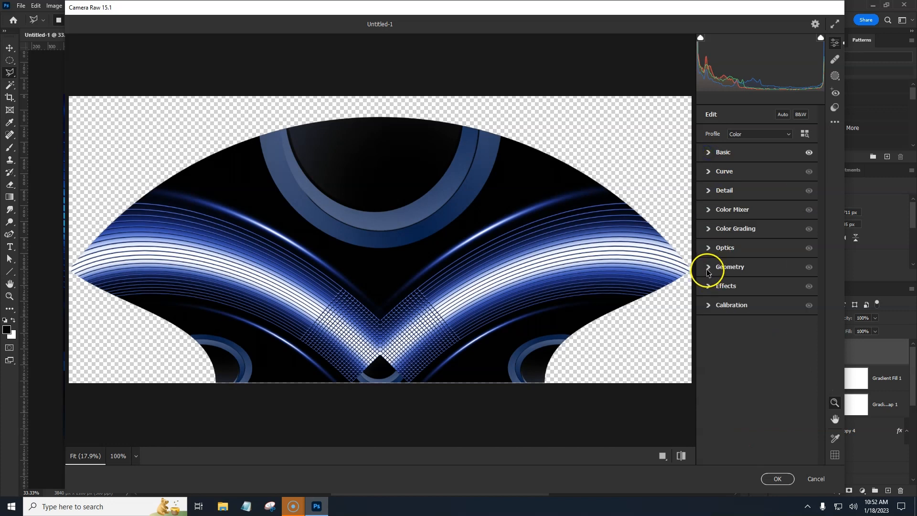
pyautogui.moveTo(706, 308); pyautogui.dragTo(741, 313)
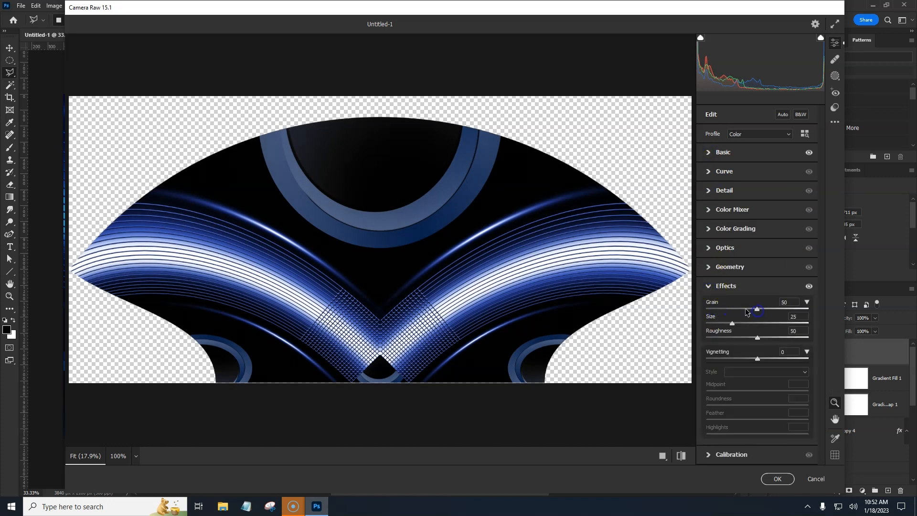
pyautogui.click(746, 306)
pyautogui.moveTo(758, 308); pyautogui.dragTo(773, 310)
pyautogui.click(778, 479)
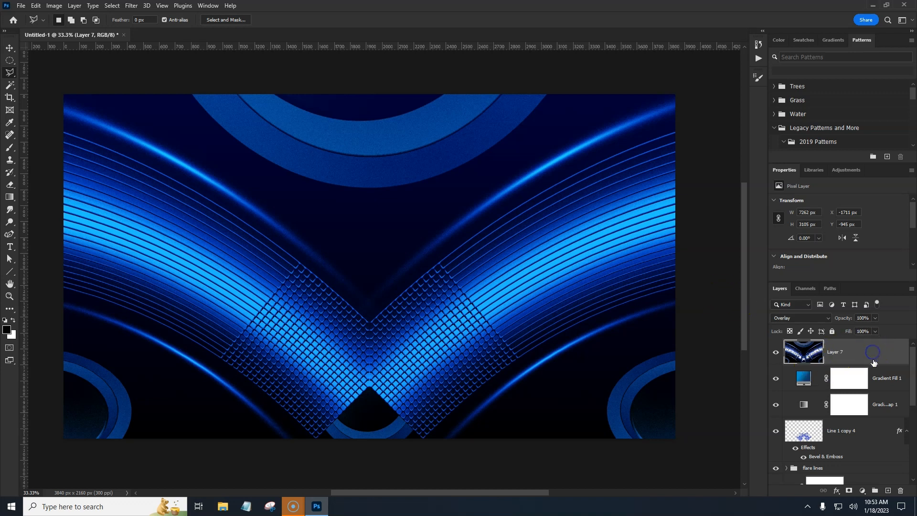
# Step: Duplicate the stamped layer and flip the copy vertically with Free Transform
pyautogui.hotkey('ctrl', 'j')
pyautogui.hotkey('ctrl', 't')
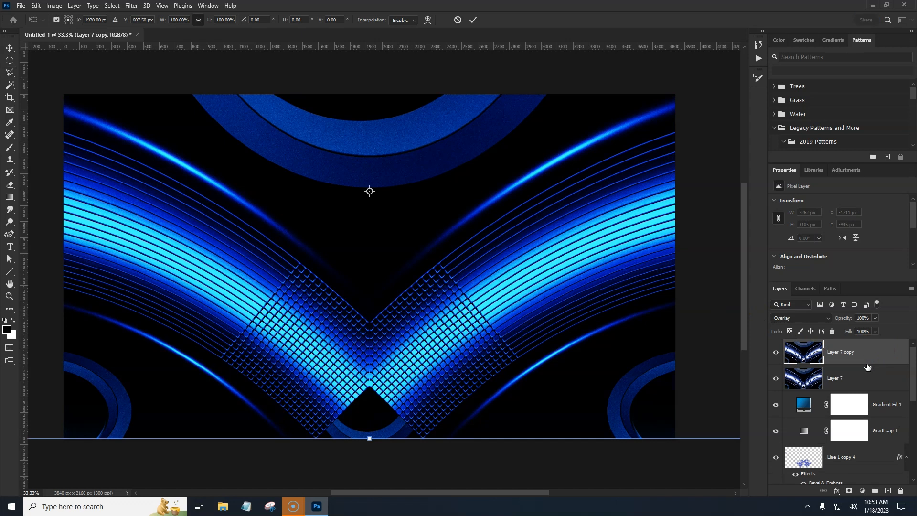
pyautogui.rightClick(490, 263)
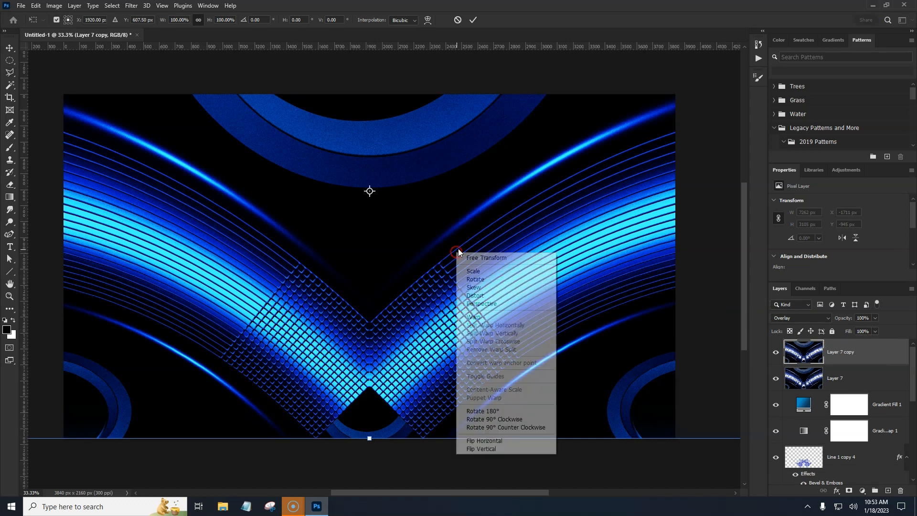
pyautogui.click(490, 443)
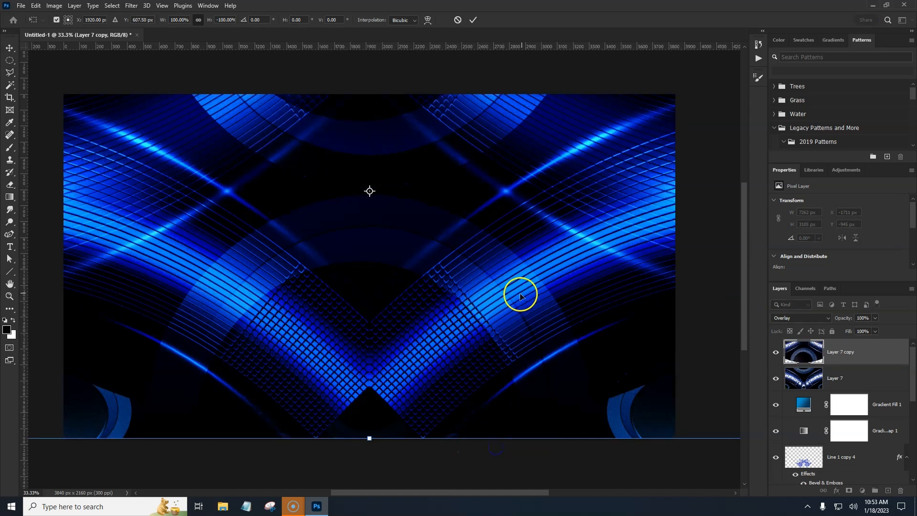
# Step: Preview the flipped copy in the different blend modes, ending on Overlay
pyautogui.click(820, 318)
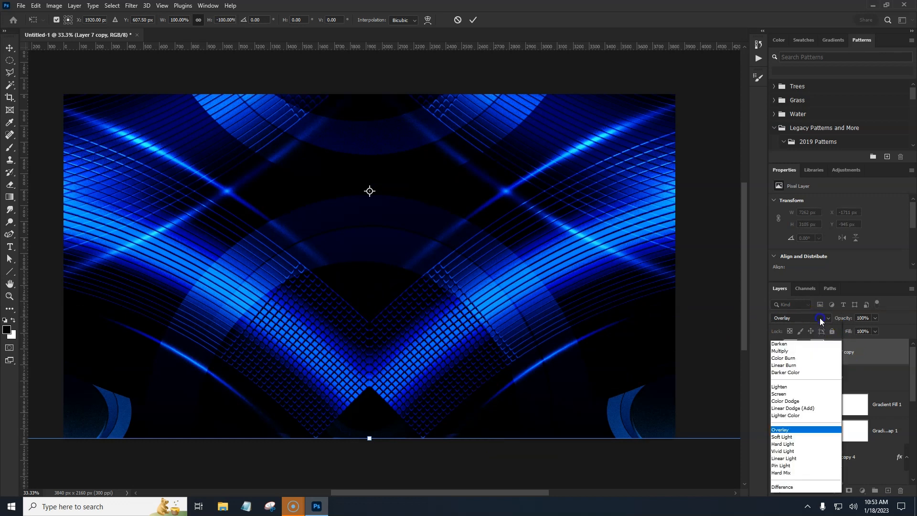
pyautogui.click(806, 331)
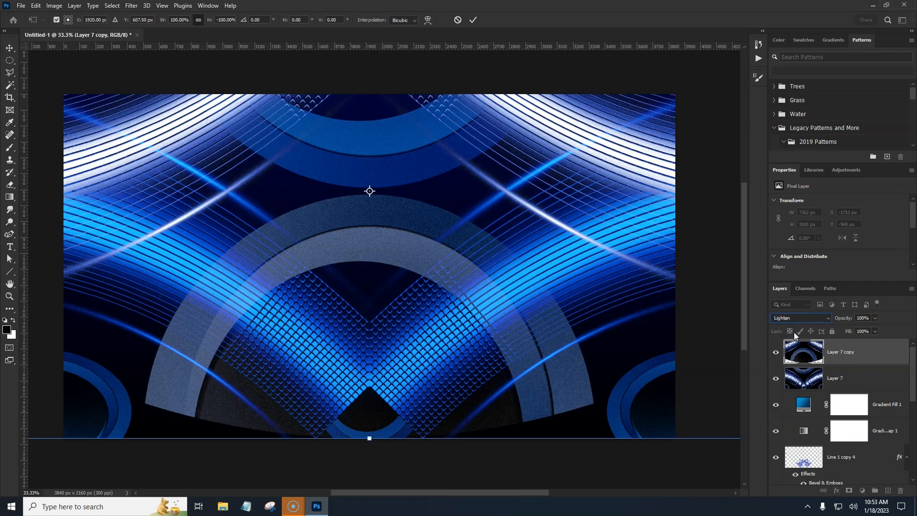
pyautogui.press('Down')
pyautogui.press('Down')
pyautogui.press('Down')
pyautogui.press('Down')
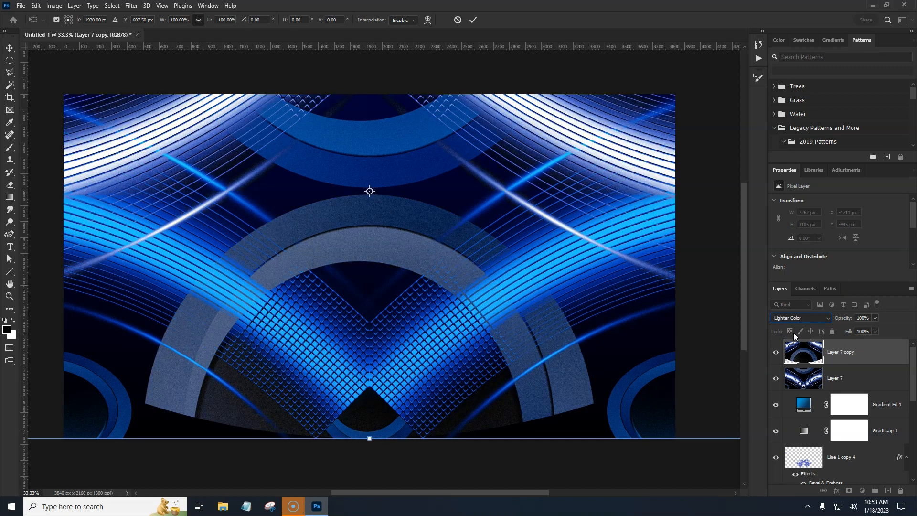
pyautogui.press('Down')
pyautogui.press('Down')
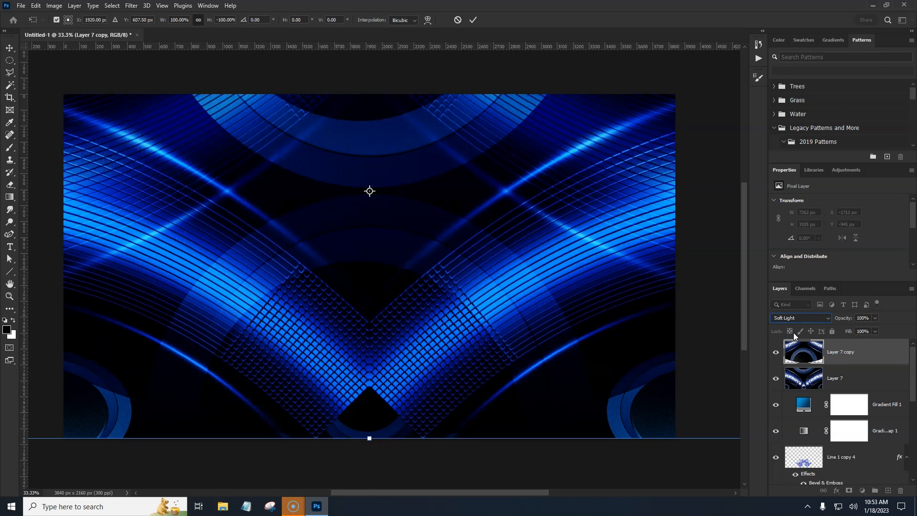
pyautogui.press('Down')
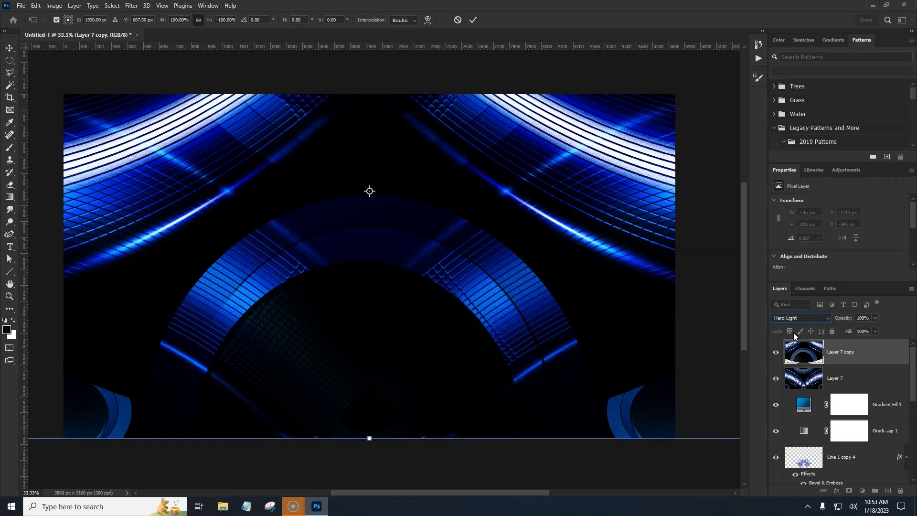
pyautogui.press('Down')
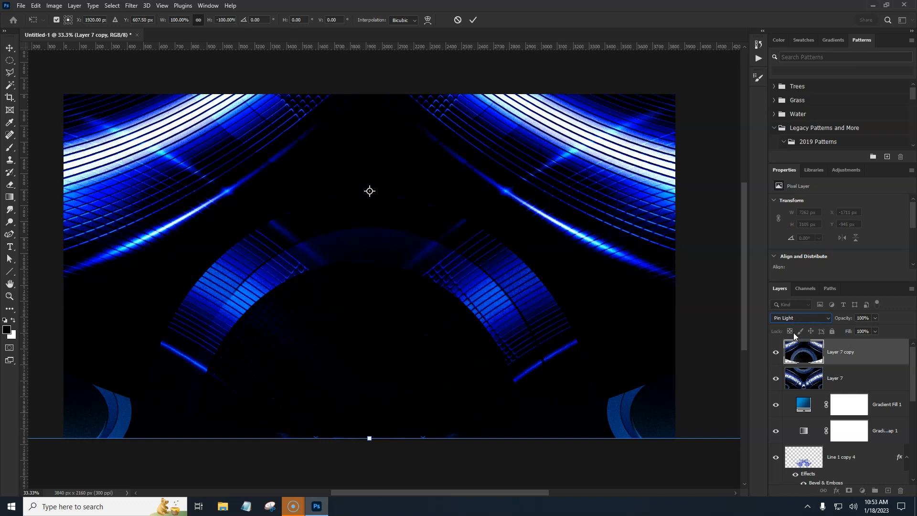
pyautogui.press('Down')
pyautogui.press('Down')
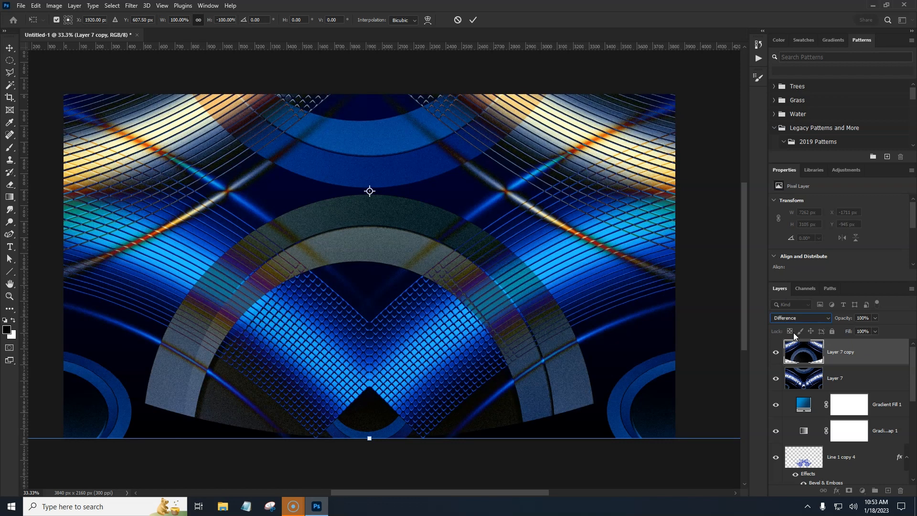
pyautogui.press('Down')
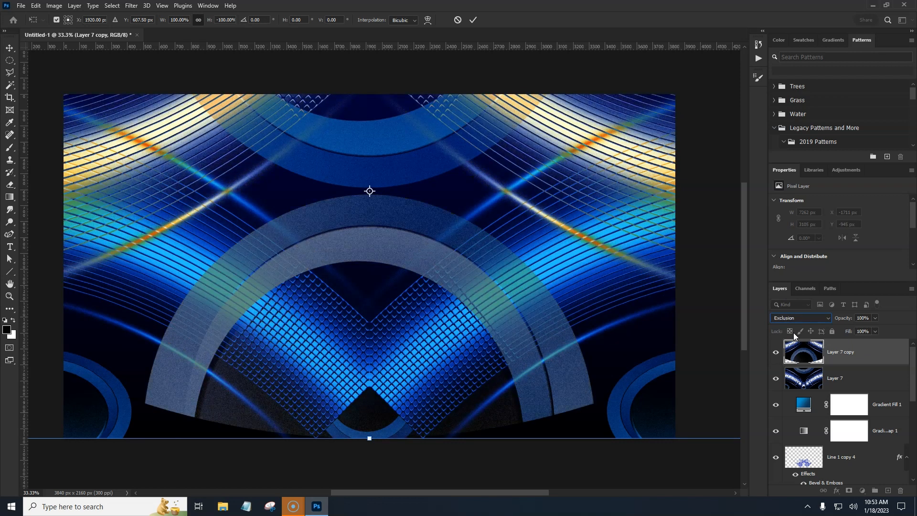
pyautogui.press('Up')
pyautogui.press('Up')
pyautogui.press('Up')
pyautogui.press('Up')
pyautogui.press('Up')
pyautogui.press('Up')
pyautogui.press('Down')
pyautogui.press('Down')
pyautogui.press('Down')
pyautogui.press('Down')
pyautogui.press('Down')
pyautogui.press('Down')
pyautogui.press('Down')
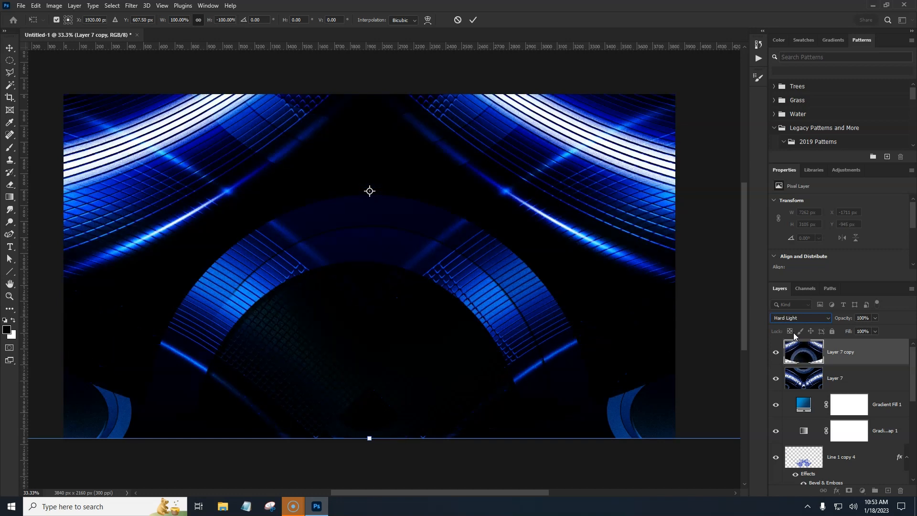
pyautogui.press('Down')
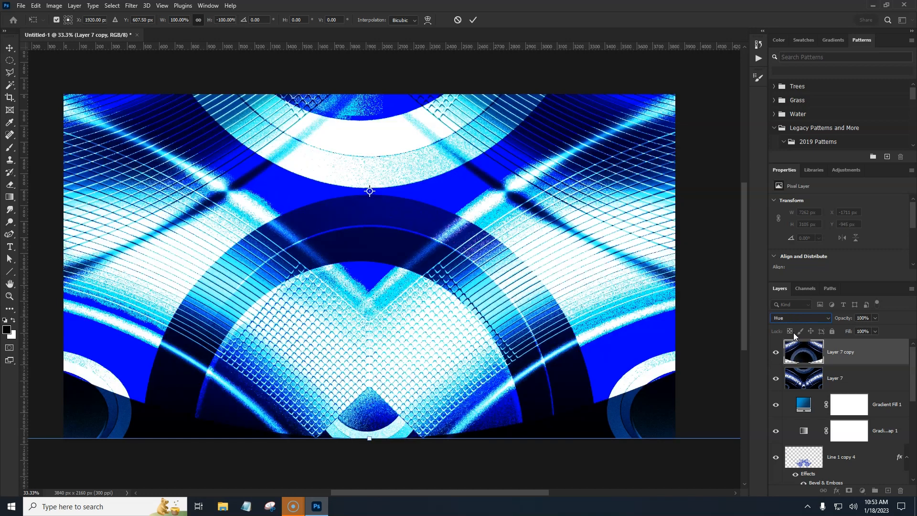
pyautogui.press('Down')
pyautogui.press('Down')
pyautogui.press('Up')
pyautogui.press('Up')
pyautogui.press('Down')
pyautogui.press('Down')
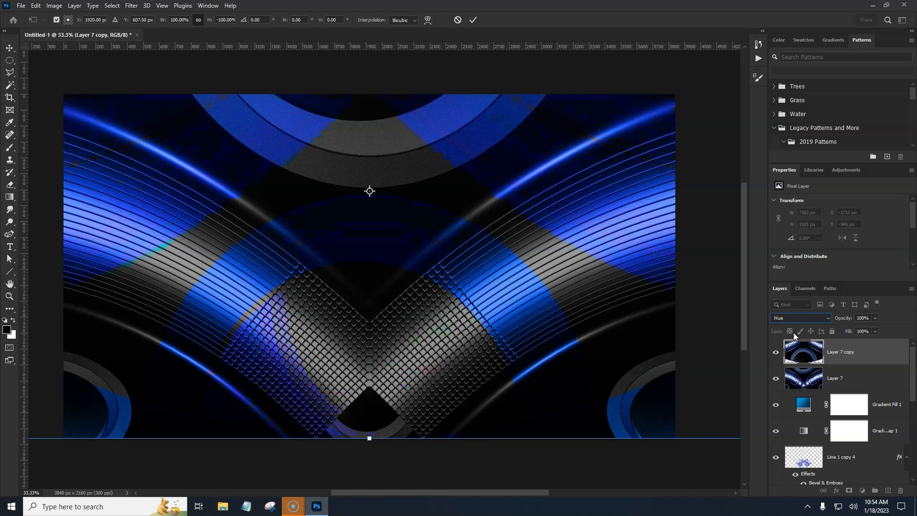
pyautogui.press('Up')
pyautogui.press('Up')
pyautogui.press('Up')
pyautogui.press('Up')
pyautogui.press('Up')
pyautogui.press('Up')
pyautogui.press('Up')
pyautogui.press('Up')
pyautogui.press('Up')
pyautogui.press('Up')
pyautogui.press('Up')
pyautogui.press('Up')
pyautogui.press('Up')
pyautogui.press('Up')
pyautogui.press('Up')
pyautogui.press('Up')
pyautogui.press('Up')
pyautogui.press('Up')
pyautogui.press('Up')
pyautogui.press('Up')
pyautogui.press('Up')
pyautogui.press('Up')
pyautogui.press('Up')
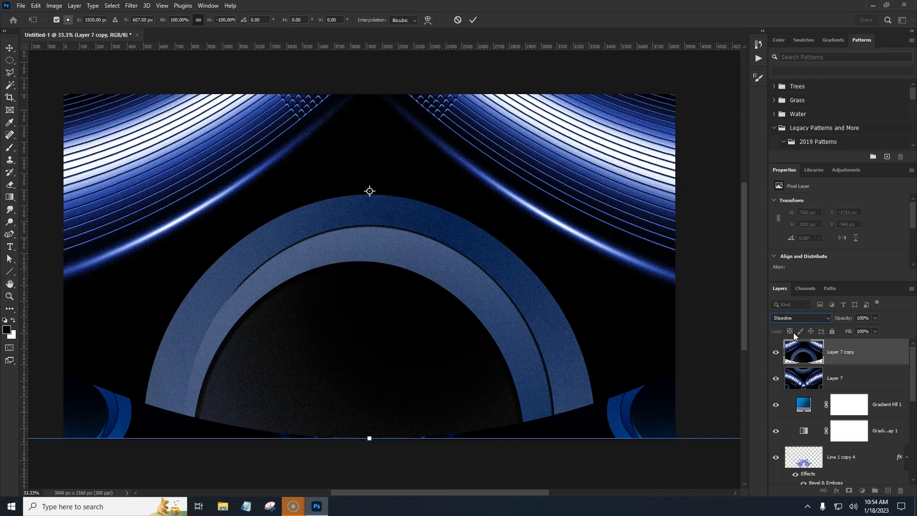
pyautogui.press('Down')
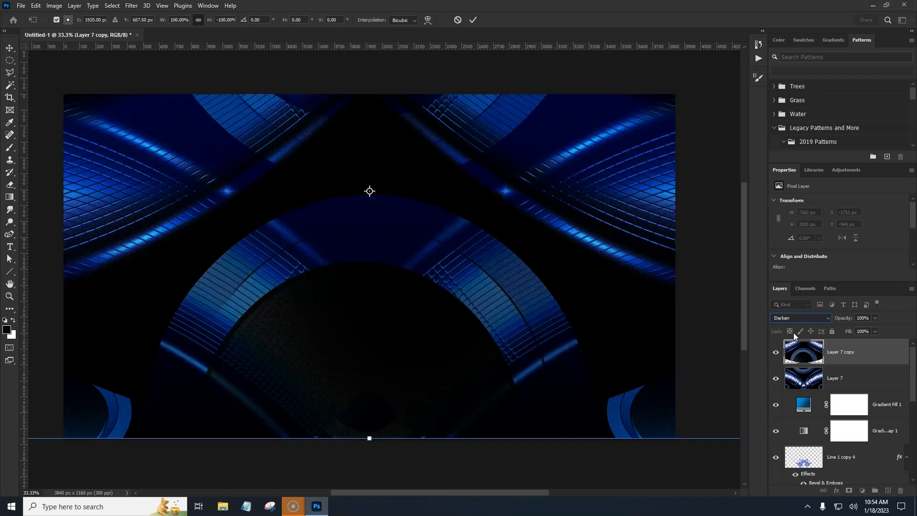
pyautogui.press('Down')
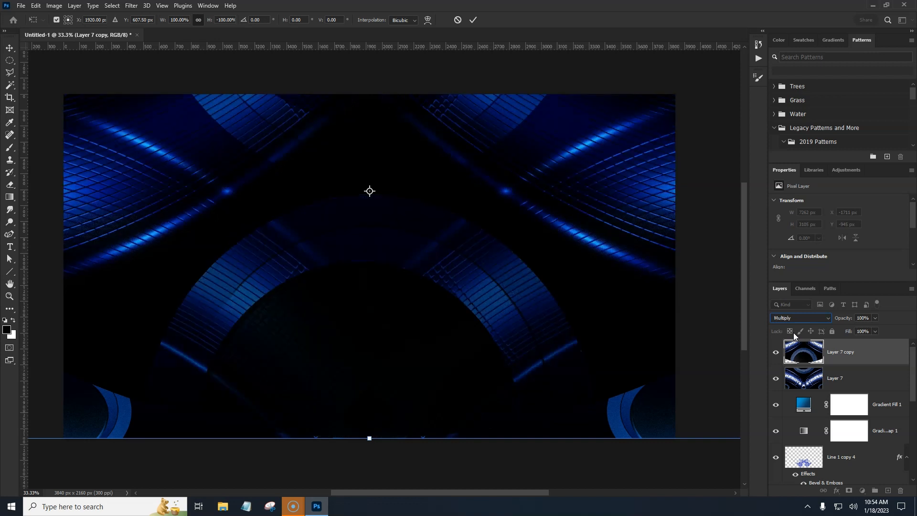
pyautogui.press('Down')
pyautogui.press('Down')
pyautogui.press('Down')
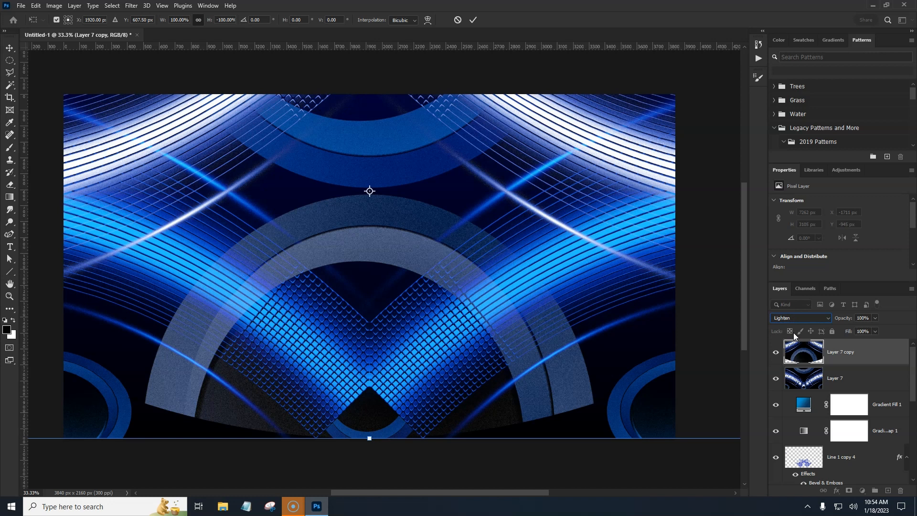
pyautogui.press('Down')
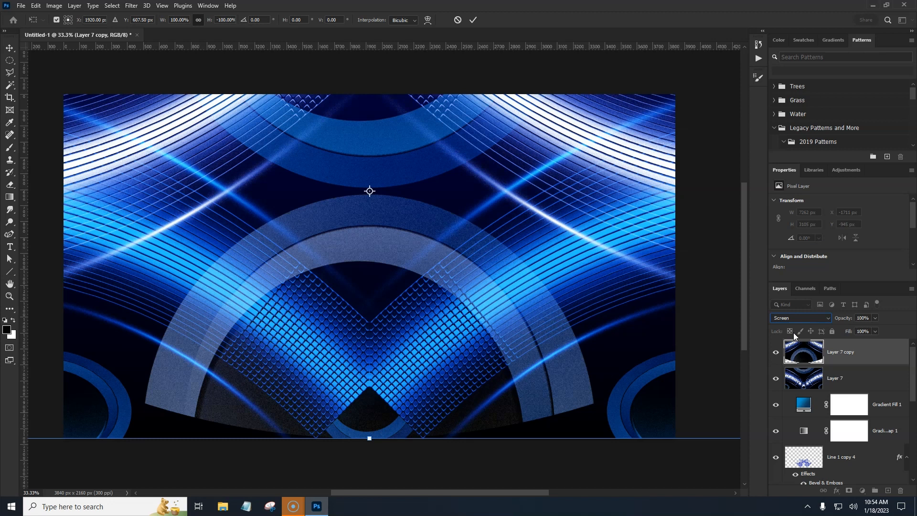
pyautogui.press('Down')
pyautogui.press('Down')
pyautogui.press('Down')
pyautogui.press('Down')
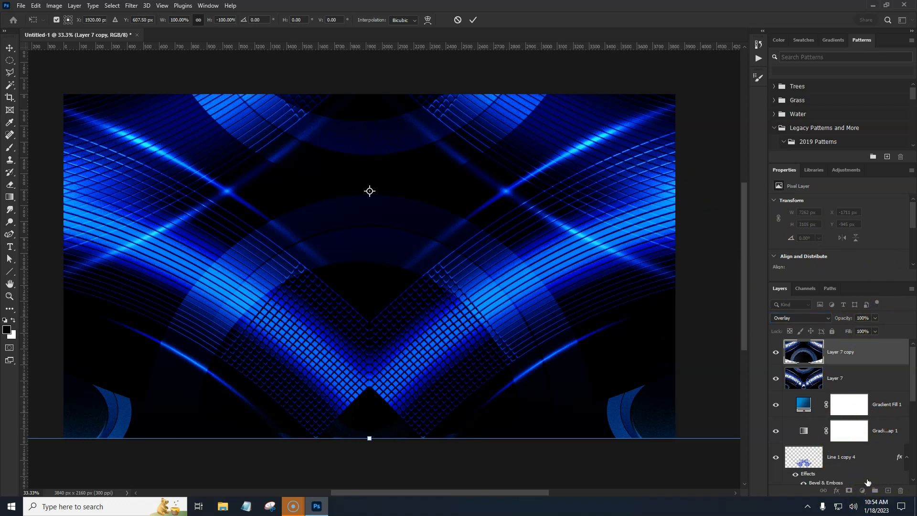
# Step: Commit the flip, move the flipped copy down to Y about 274 px, and duplicate it
pyautogui.press('Return')
pyautogui.press('l')
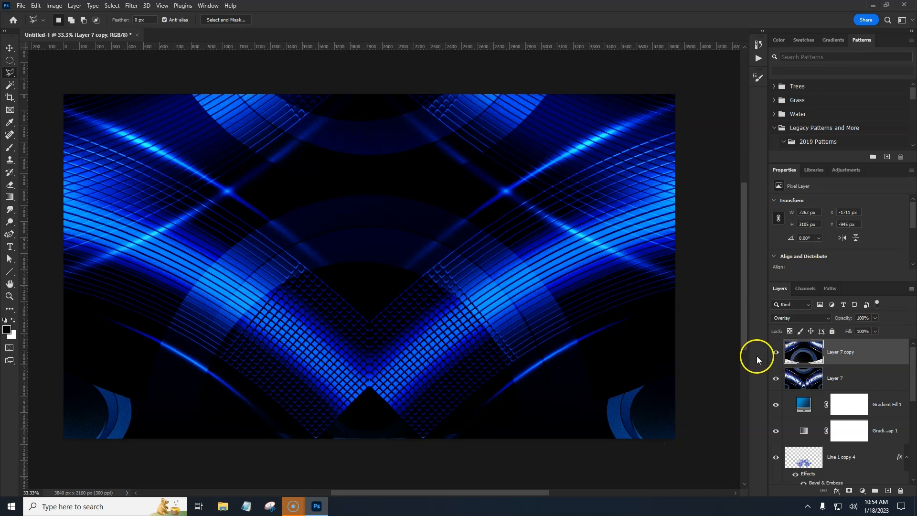
pyautogui.press('v')
pyautogui.moveTo(405, 240); pyautogui.dragTo(403, 434)
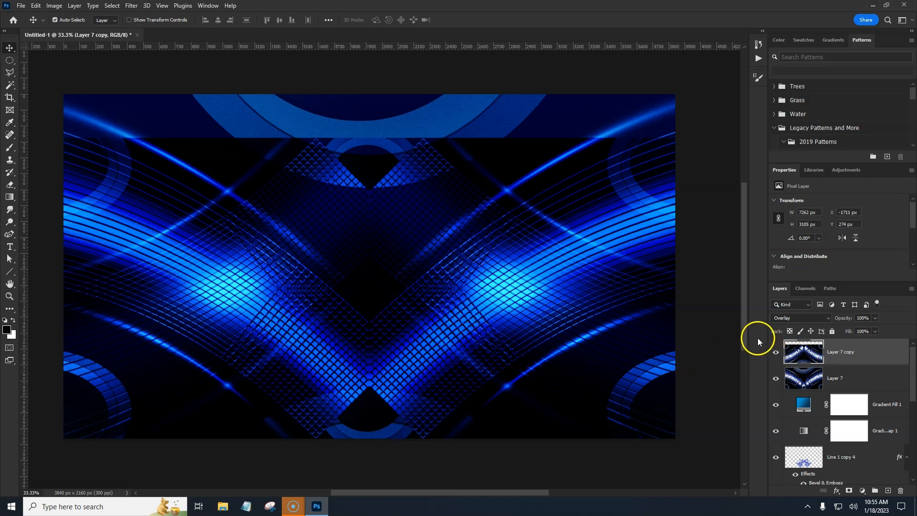
pyautogui.click(872, 357)
pyautogui.hotkey('ctrl', 'j')
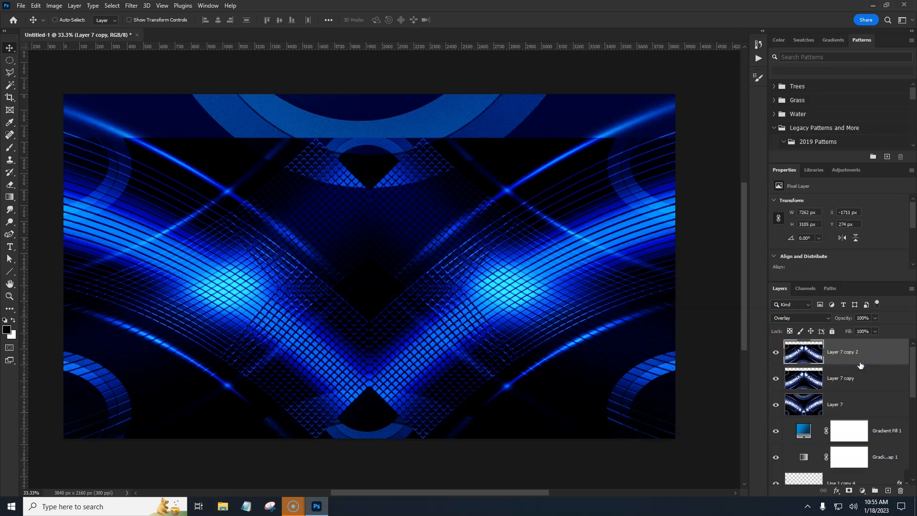
# Step: Hide the middle flipped copy, add a layer mask to the top copy and brush out its upper area
pyautogui.click(827, 350)
pyautogui.click(776, 378)
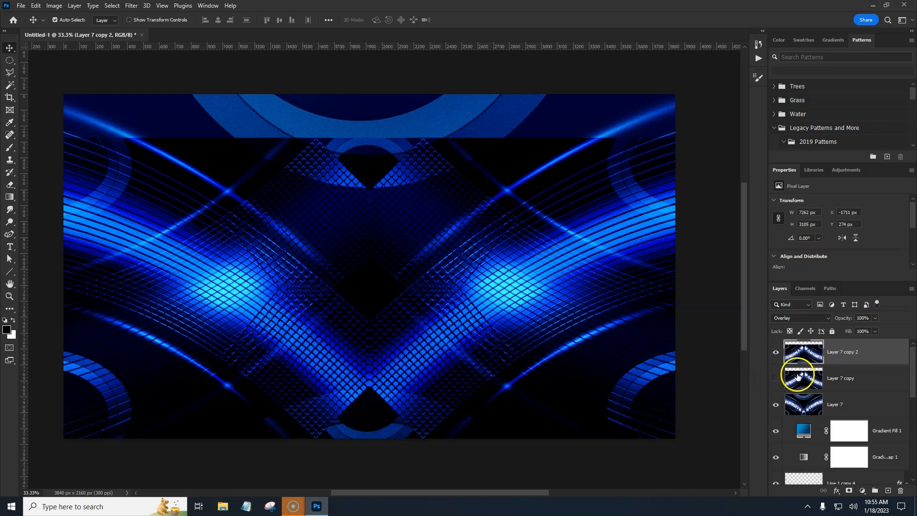
pyautogui.click(847, 491)
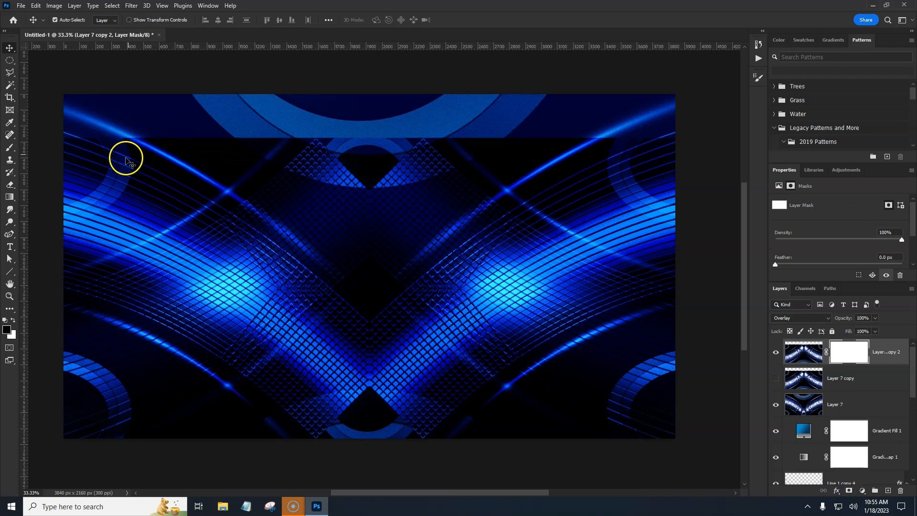
pyautogui.press('b')
pyautogui.moveTo(344, 151)
pyautogui.mouseDown()
pyautogui.moveTo(198, 141)
pyautogui.moveTo(348, 256)
pyautogui.mouseUp()
pyautogui.moveTo(541, 197)
pyautogui.mouseDown()
pyautogui.moveTo(454, 196)
pyautogui.moveTo(444, 151)
pyautogui.moveTo(520, 144)
pyautogui.moveTo(306, 162)
pyautogui.moveTo(523, 138)
pyautogui.moveTo(319, 164)
pyautogui.moveTo(309, 235)
pyautogui.moveTo(398, 275)
pyautogui.moveTo(424, 250)
pyautogui.moveTo(701, 108)
pyautogui.moveTo(404, 184)
pyautogui.moveTo(277, 204)
pyautogui.mouseUp()
pyautogui.moveTo(197, 163)
pyautogui.mouseDown()
pyautogui.moveTo(215, 181)
pyautogui.moveTo(287, 190)
pyautogui.mouseUp()
pyautogui.moveTo(378, 219)
pyautogui.mouseDown()
pyautogui.moveTo(297, 186)
pyautogui.moveTo(310, 187)
pyautogui.mouseUp()
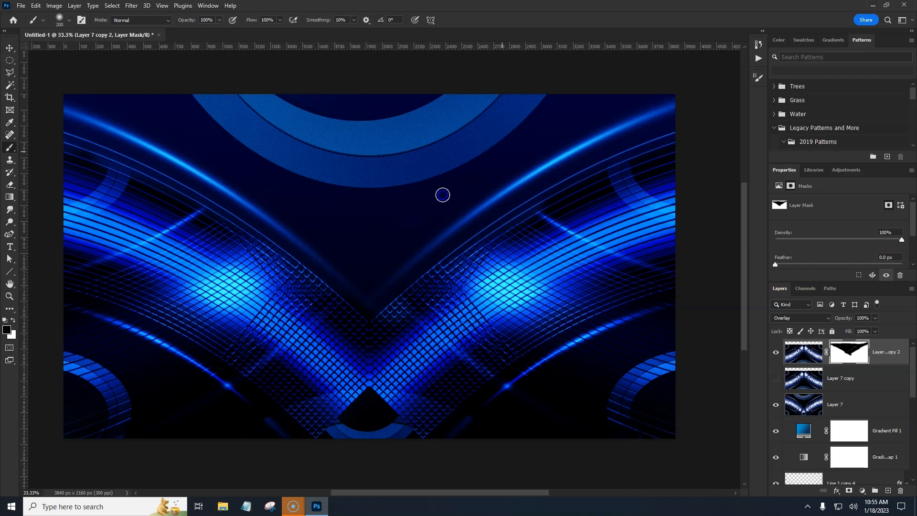
pyautogui.moveTo(425, 191)
pyautogui.mouseDown()
pyautogui.moveTo(397, 145)
pyautogui.moveTo(457, 172)
pyautogui.moveTo(538, 170)
pyautogui.moveTo(543, 190)
pyautogui.mouseUp()
pyautogui.click(776, 354)
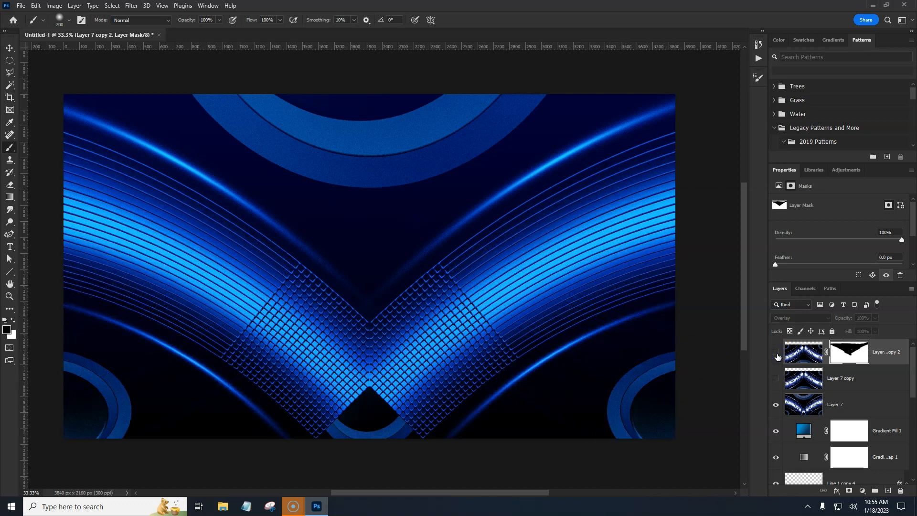
pyautogui.click(776, 353)
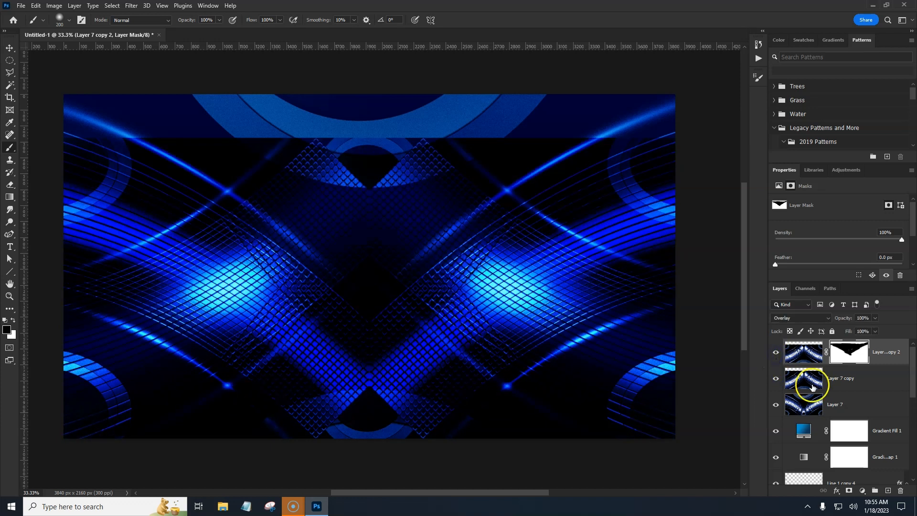
# Step: Delete both flipped copies of Layer 7
pyautogui.click(855, 381)
pyautogui.moveTo(885, 382); pyautogui.dragTo(901, 491)
pyautogui.scroll(2, 879, 363)
pyautogui.moveTo(897, 361); pyautogui.dragTo(902, 492)
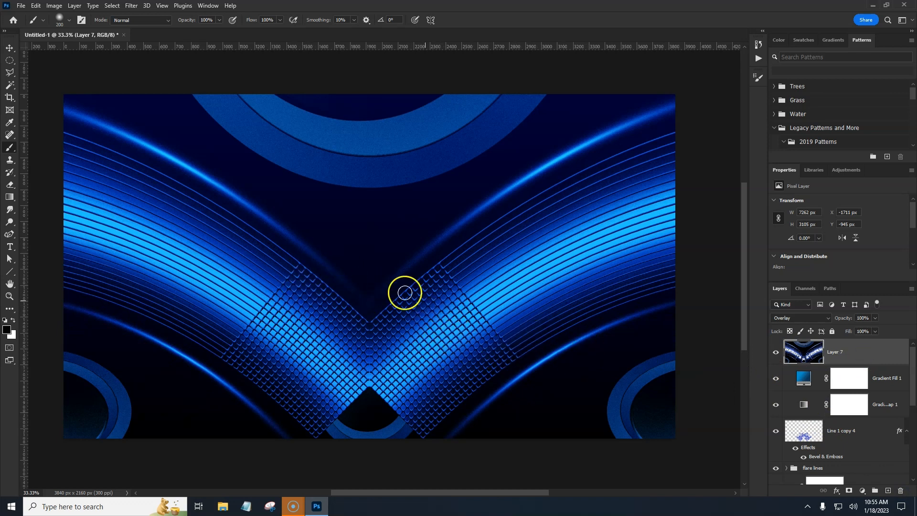
# Step: Try a Ripple distortion on Layer 7 at 591% amount and Large size, then undo it
pyautogui.click(130, 7)
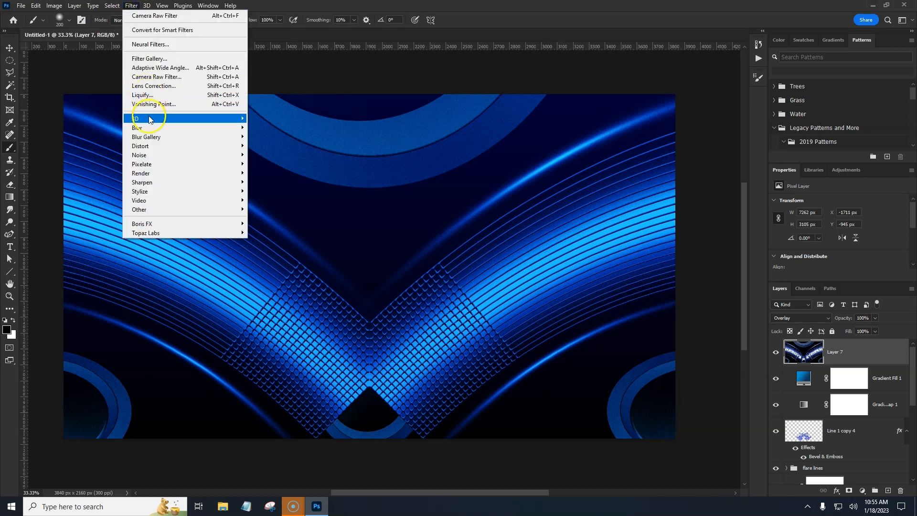
pyautogui.moveTo(165, 146)
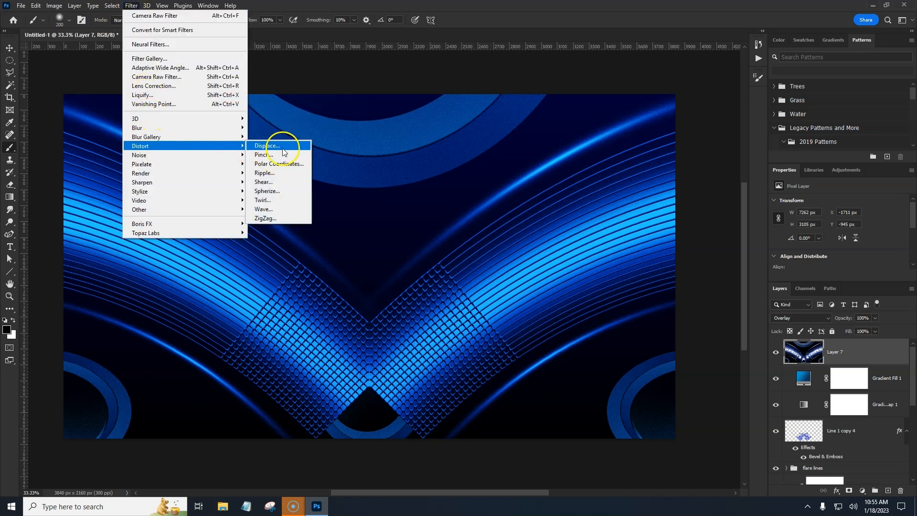
pyautogui.click(280, 174)
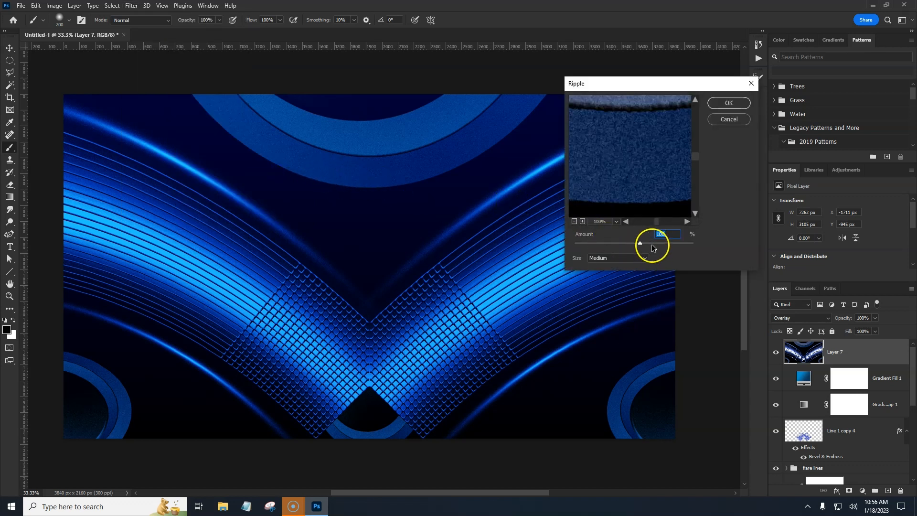
pyautogui.moveTo(640, 242); pyautogui.dragTo(663, 249)
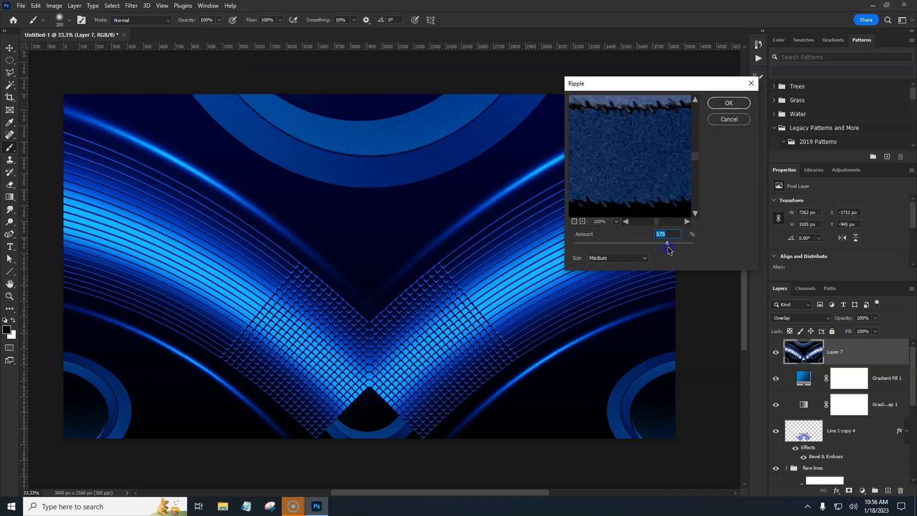
pyautogui.click(639, 258)
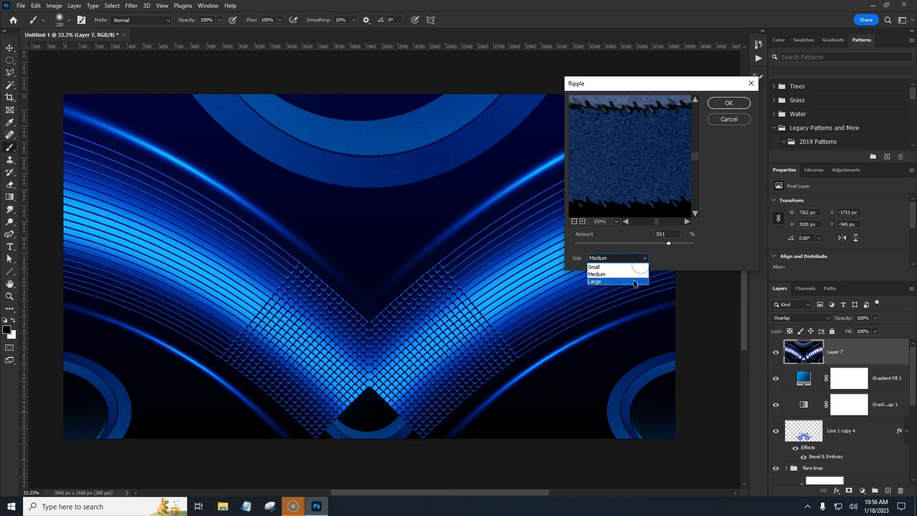
pyautogui.click(634, 280)
pyautogui.click(735, 103)
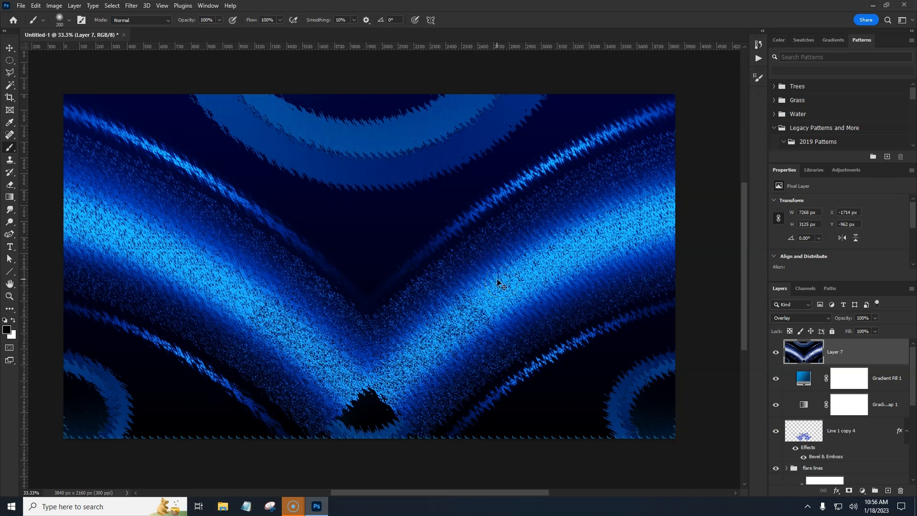
pyautogui.hotkey('ctrl', 'z')
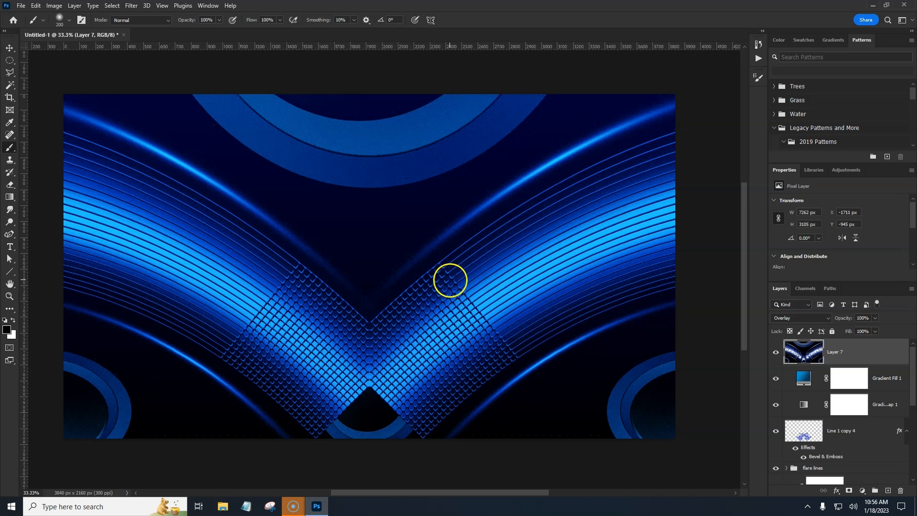
# Step: Try a Twirl distortion on Layer 7 at a 224° angle, then undo it
pyautogui.click(130, 6)
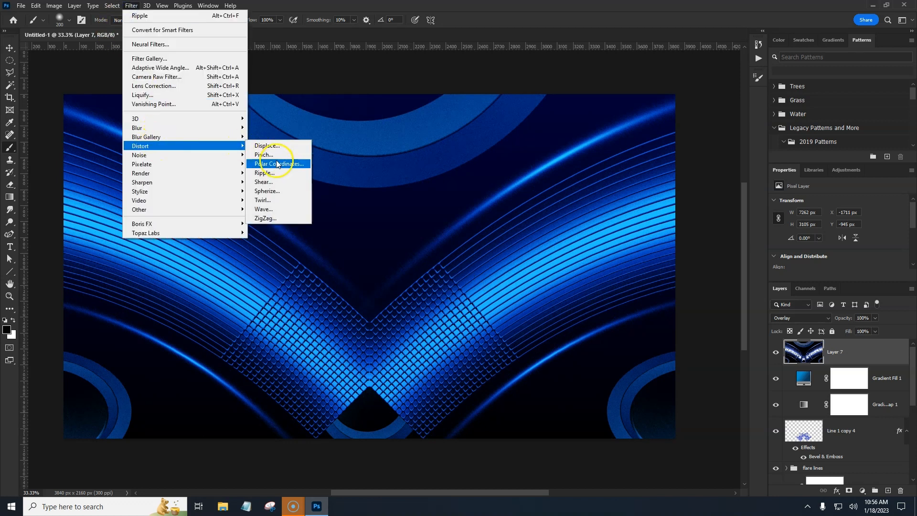
pyautogui.click(276, 201)
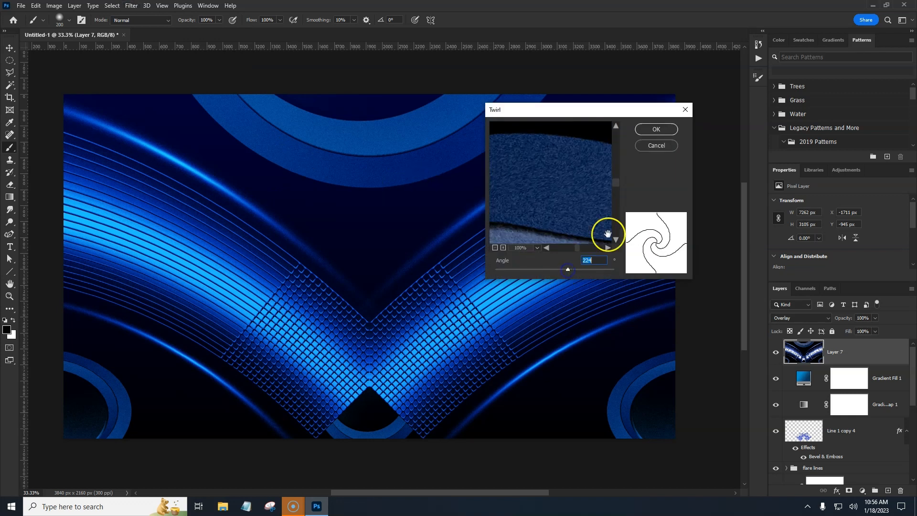
pyautogui.click(657, 129)
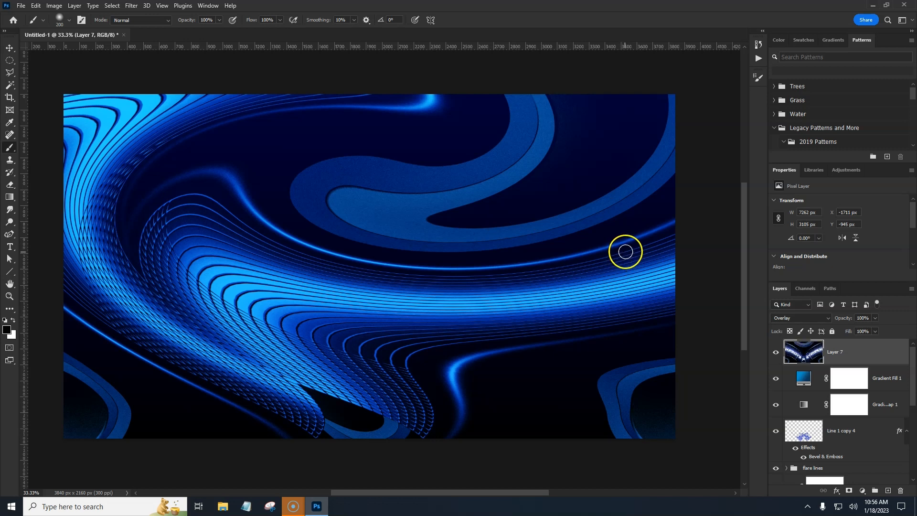
pyautogui.hotkey('ctrl', 'z')
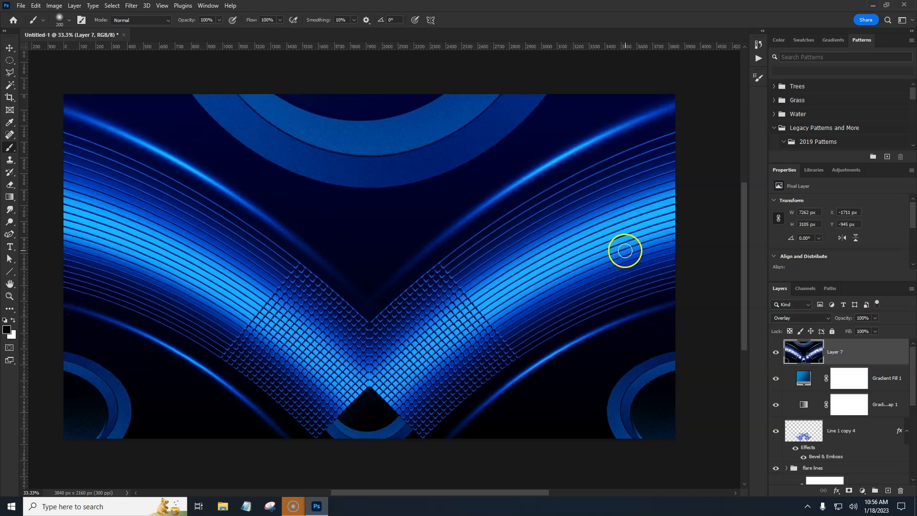
# Step: Try a Shear distortion with a bent curve and Wrap Around on Layer 7, then undo it
pyautogui.click(135, 7)
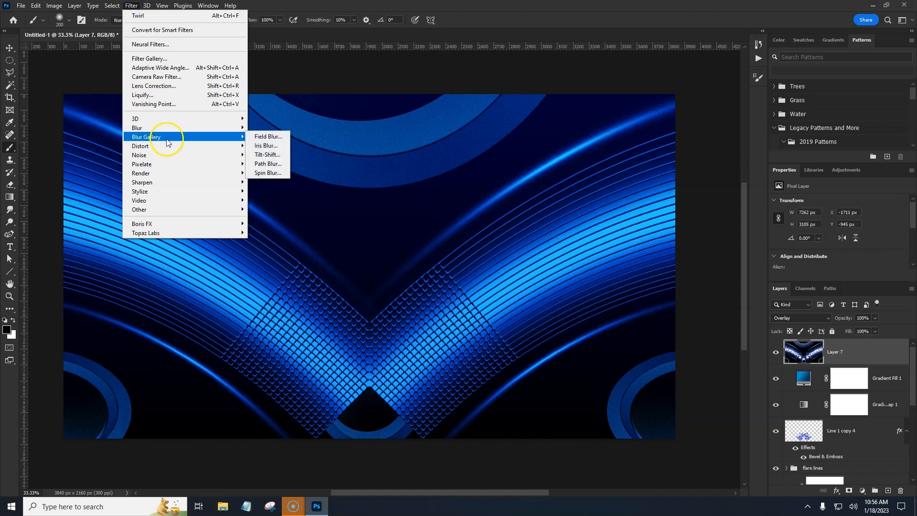
pyautogui.moveTo(164, 142)
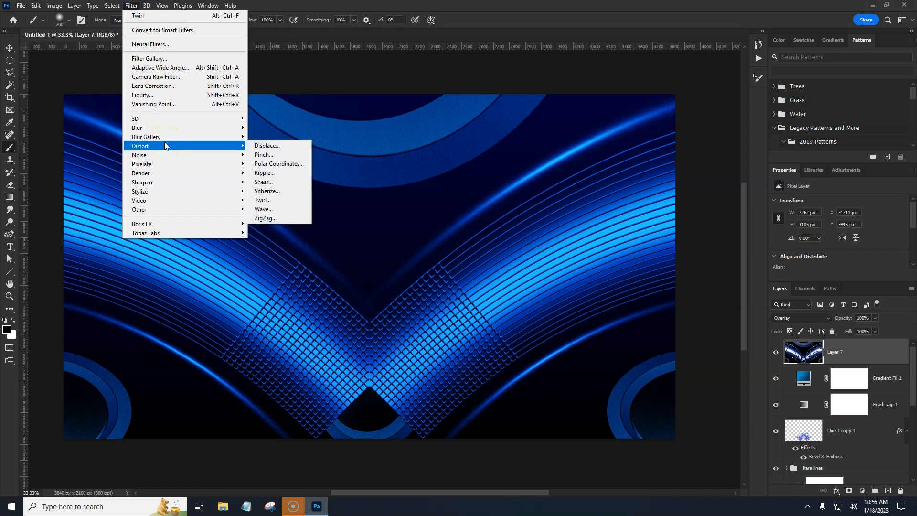
pyautogui.click(263, 182)
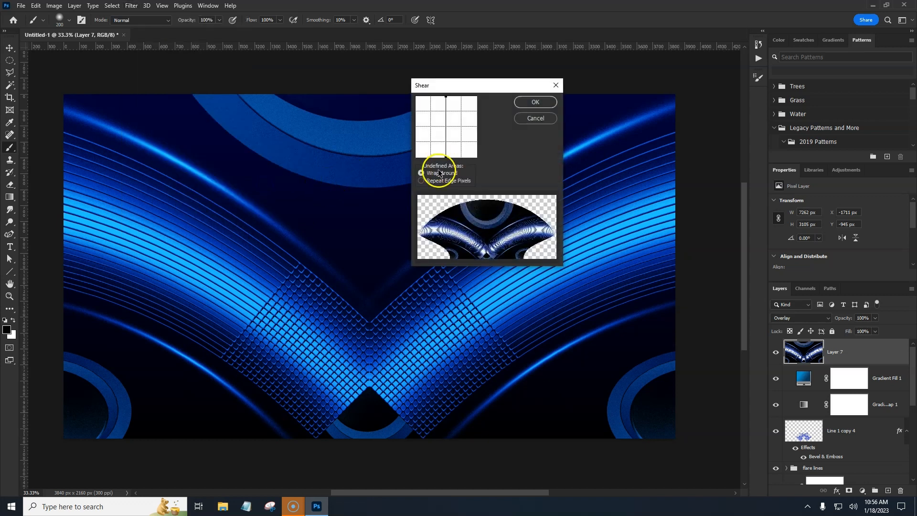
pyautogui.moveTo(446, 128); pyautogui.dragTo(437, 143)
pyautogui.moveTo(466, 113); pyautogui.dragTo(444, 117)
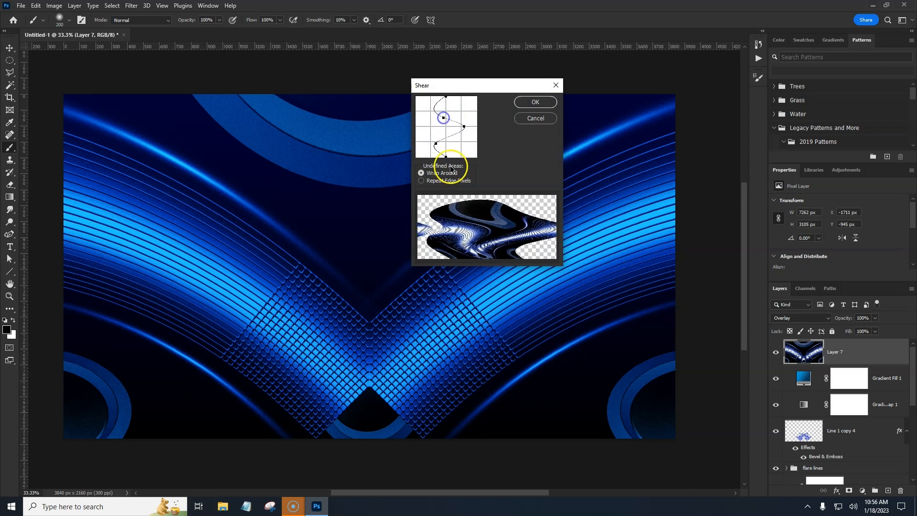
pyautogui.click(421, 173)
pyautogui.press('Return')
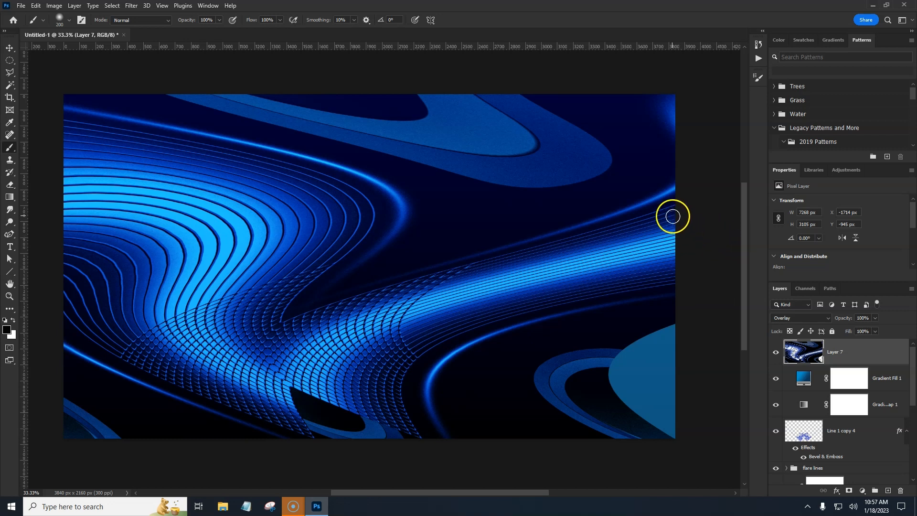
pyautogui.hotkey('ctrl', 'z')
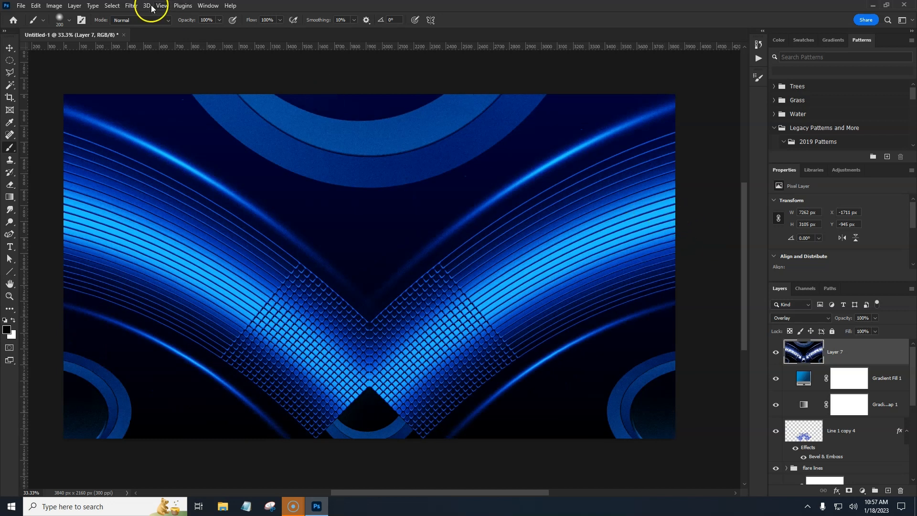
# Step: Try a Wave distortion with wavelength 97–252, amplitude 32–252 and 45% horizontal scale, then undo it
pyautogui.click(131, 6)
pyautogui.moveTo(186, 164)
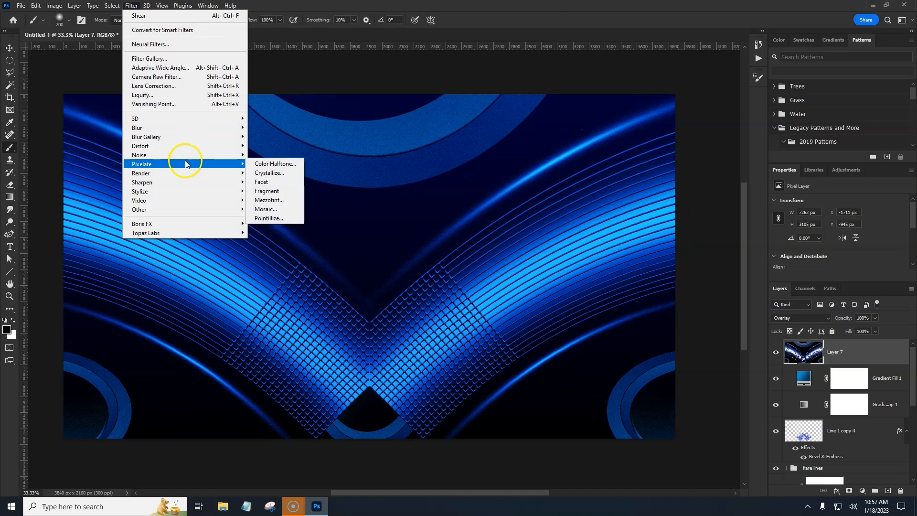
pyautogui.moveTo(172, 147)
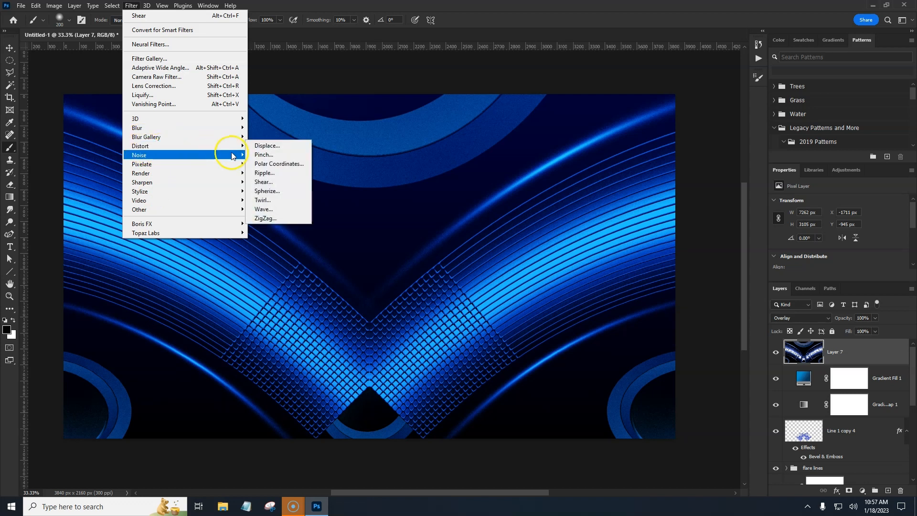
pyautogui.moveTo(220, 151)
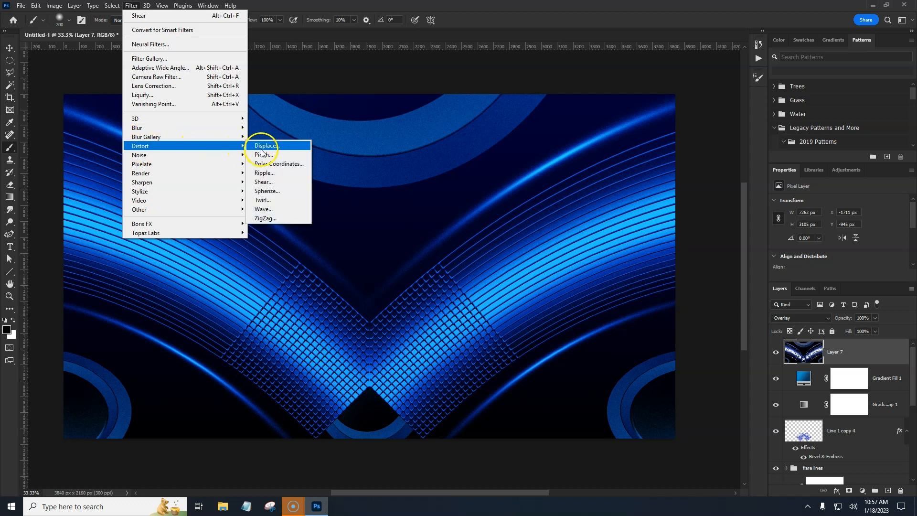
pyautogui.click(269, 210)
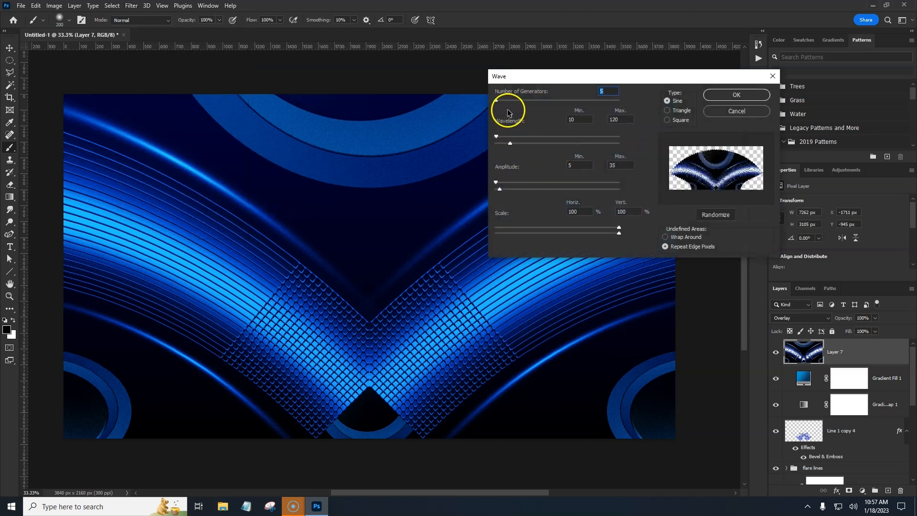
pyautogui.moveTo(520, 146)
pyautogui.mouseDown()
pyautogui.moveTo(528, 147)
pyautogui.moveTo(507, 137)
pyautogui.mouseUp()
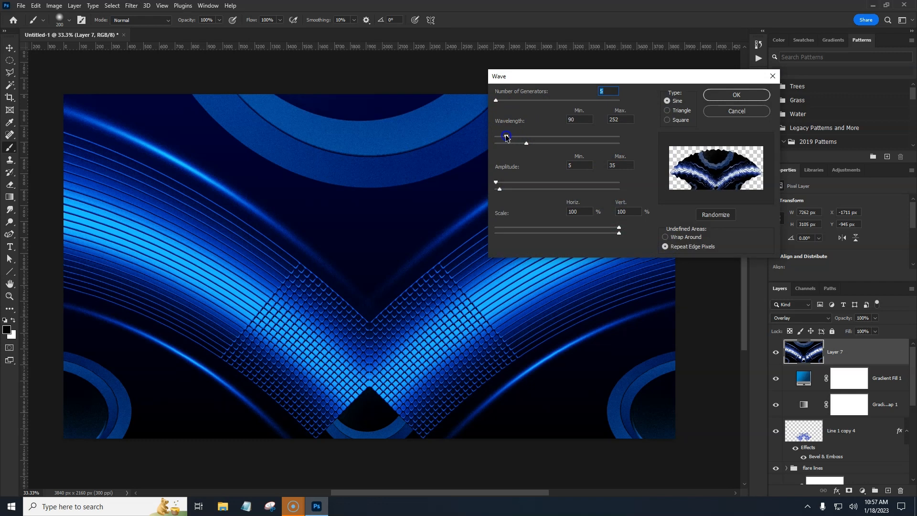
pyautogui.moveTo(500, 189); pyautogui.dragTo(528, 193)
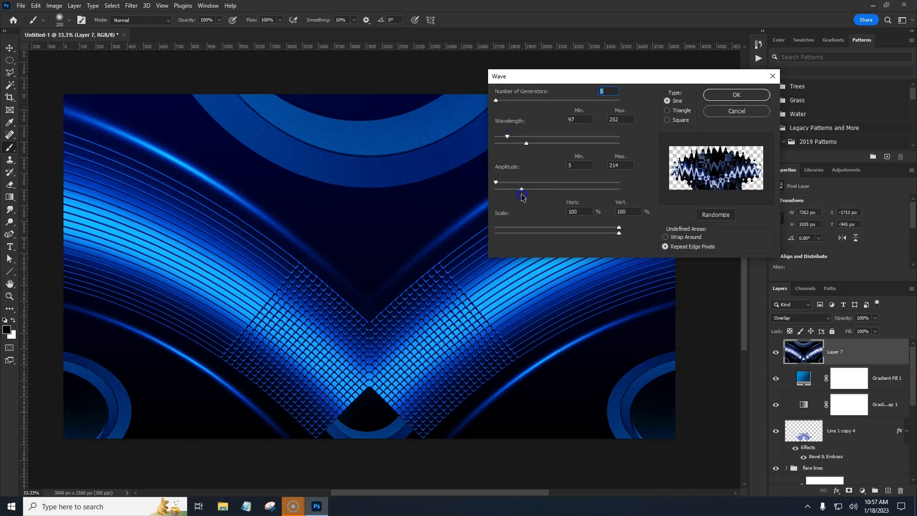
pyautogui.click(497, 183)
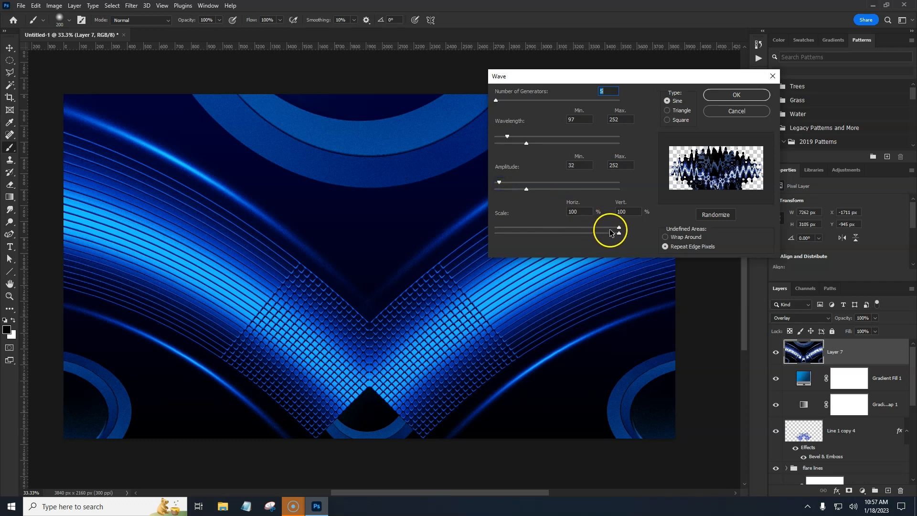
pyautogui.moveTo(618, 227); pyautogui.dragTo(567, 230)
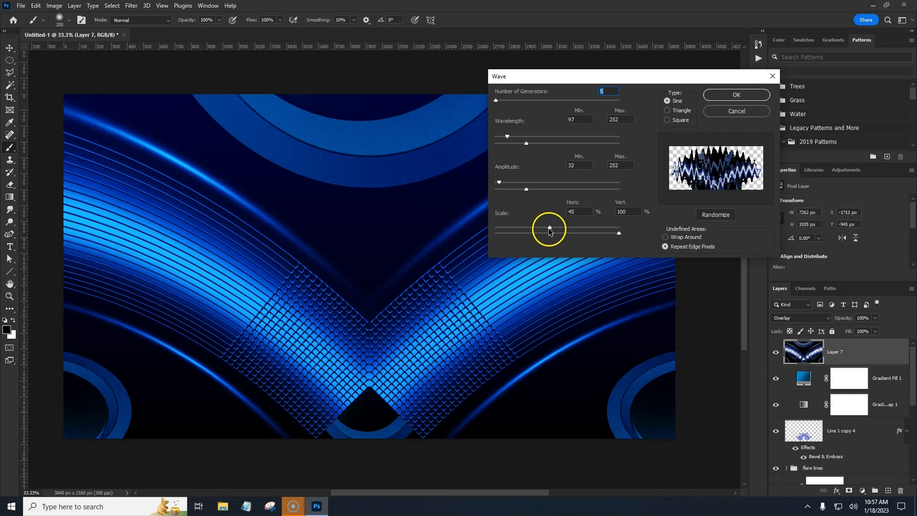
pyautogui.moveTo(496, 229)
pyautogui.mouseDown()
pyautogui.moveTo(567, 230)
pyautogui.moveTo(503, 232)
pyautogui.mouseUp()
pyautogui.click(707, 97)
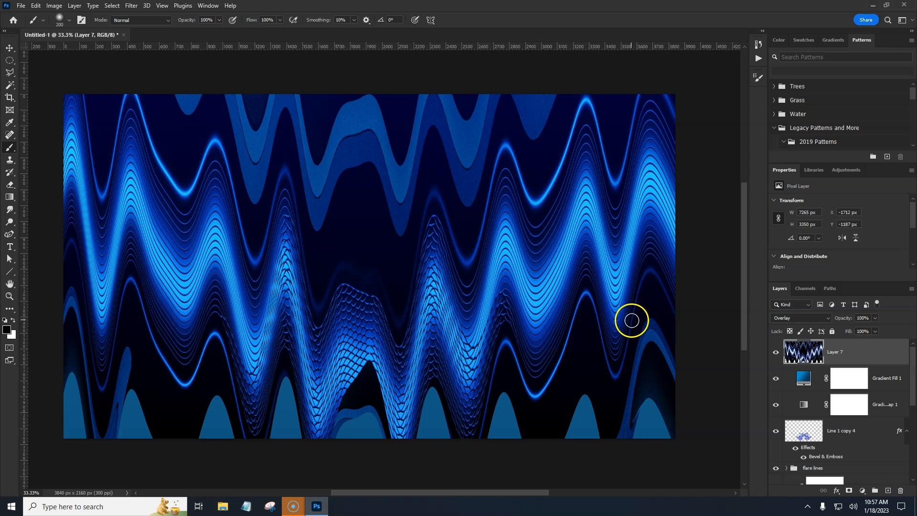
pyautogui.hotkey('ctrl', 'z')
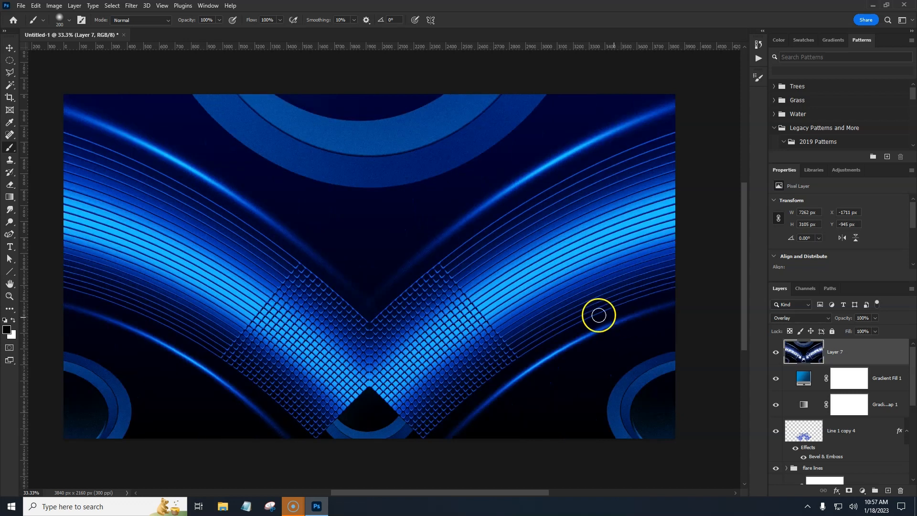